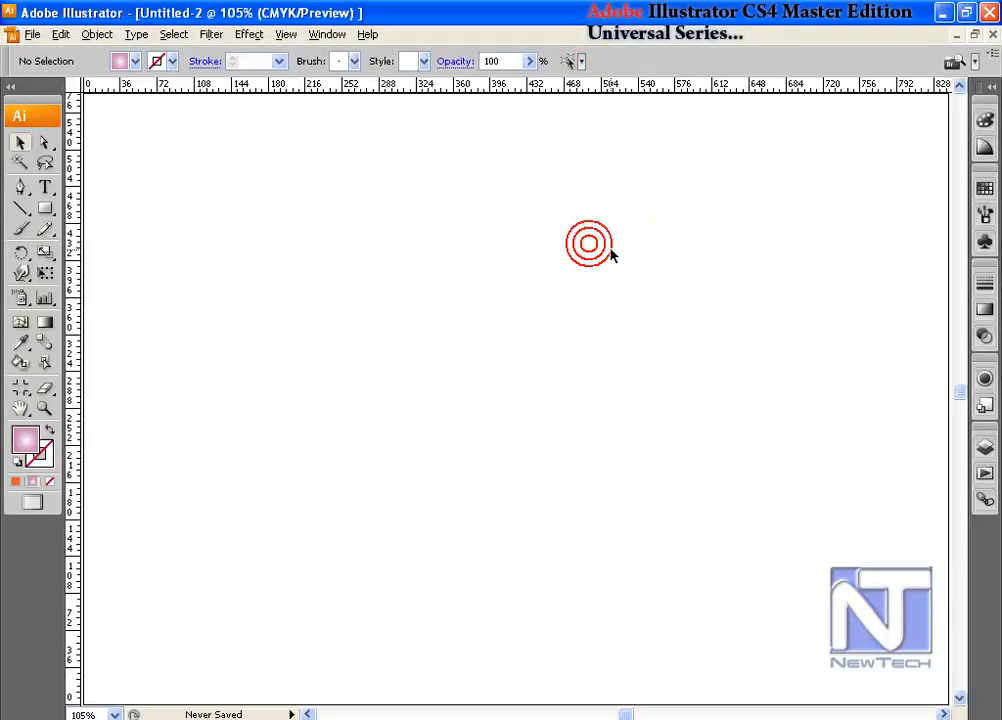
# - Place A1 304.psd as a linked image and move it to the left half of the artboard
pyautogui.click(32, 34)
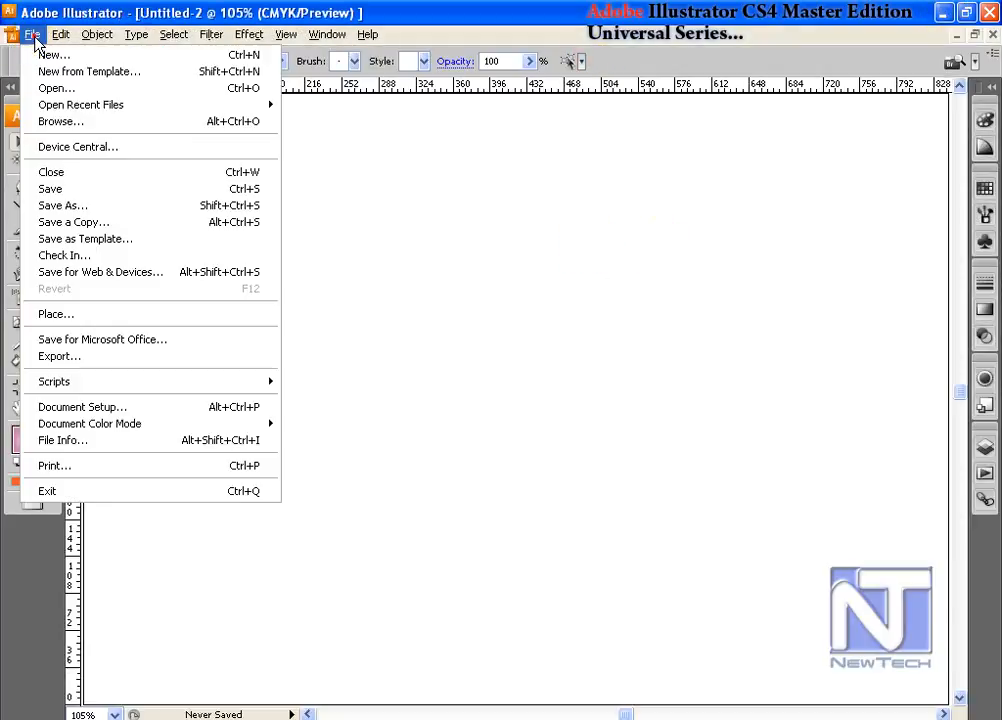
pyautogui.click(100, 314)
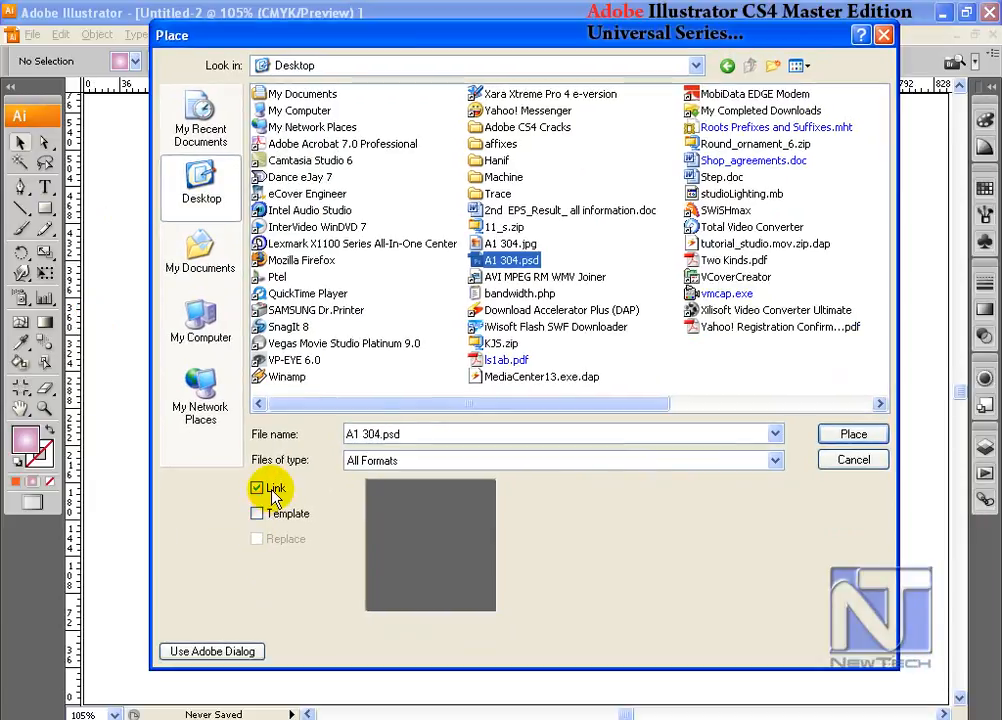
pyautogui.click(845, 438)
pyautogui.moveTo(487, 413); pyautogui.dragTo(295, 340)
pyautogui.click(454, 329)
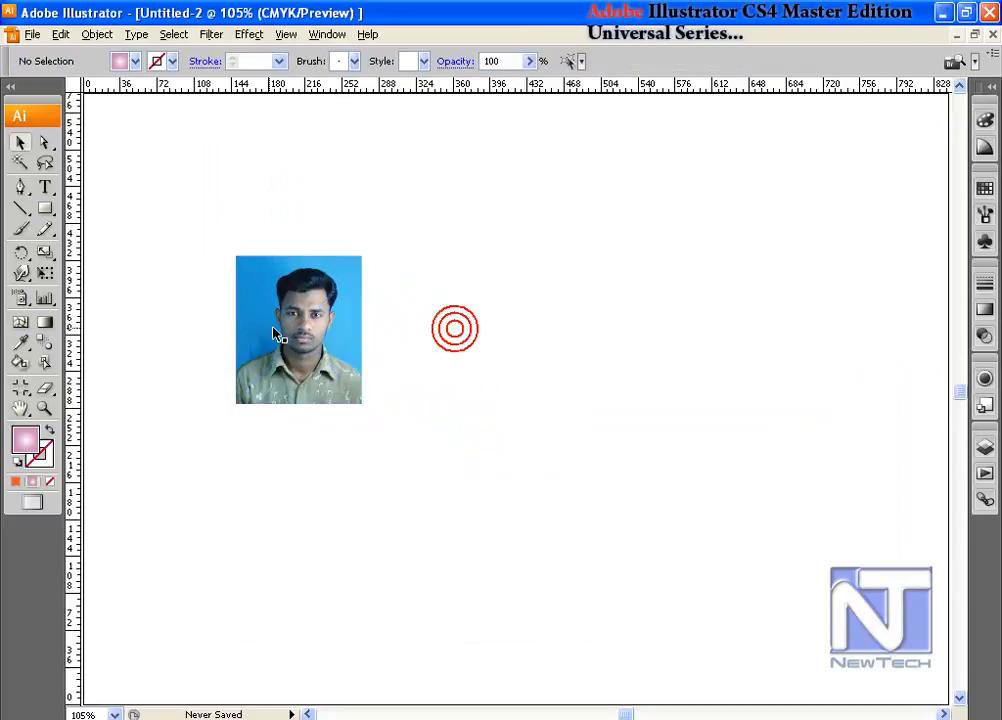
# - Select the placed photo and show its entry in the Links panel
pyautogui.moveTo(208, 233); pyautogui.dragTo(378, 426)
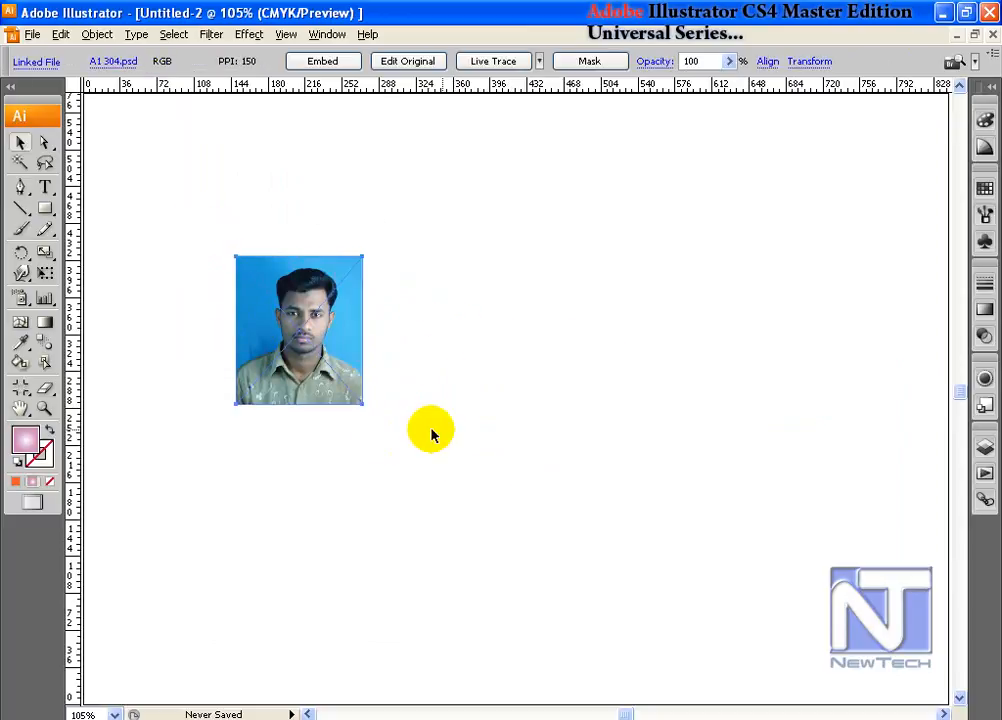
pyautogui.moveTo(210, 237); pyautogui.dragTo(414, 429)
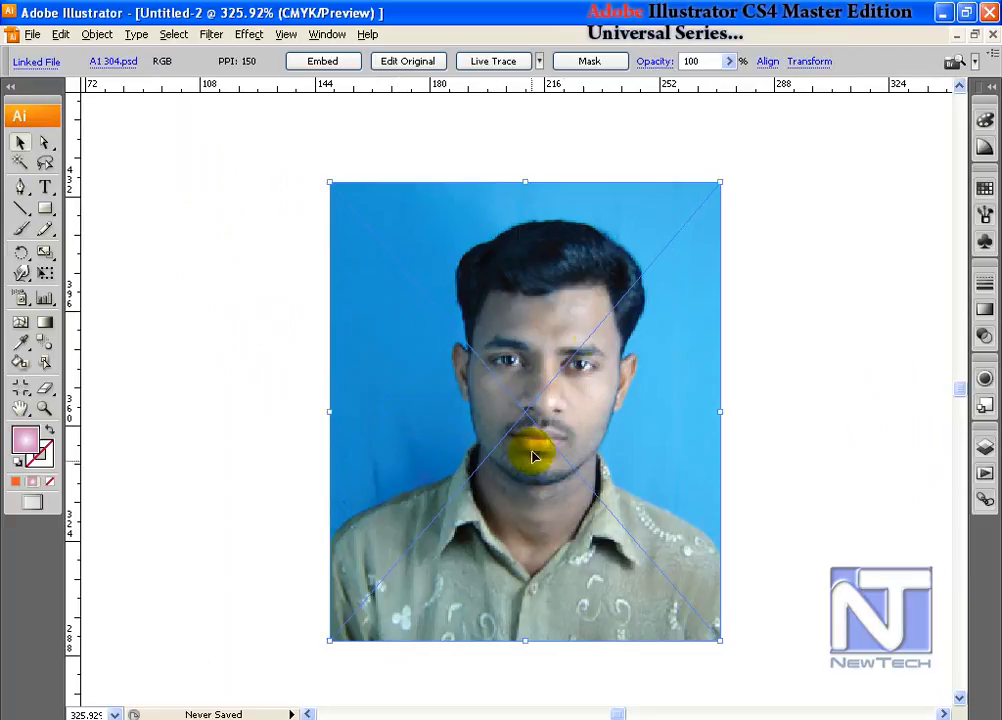
pyautogui.click(985, 473)
pyautogui.click(886, 451)
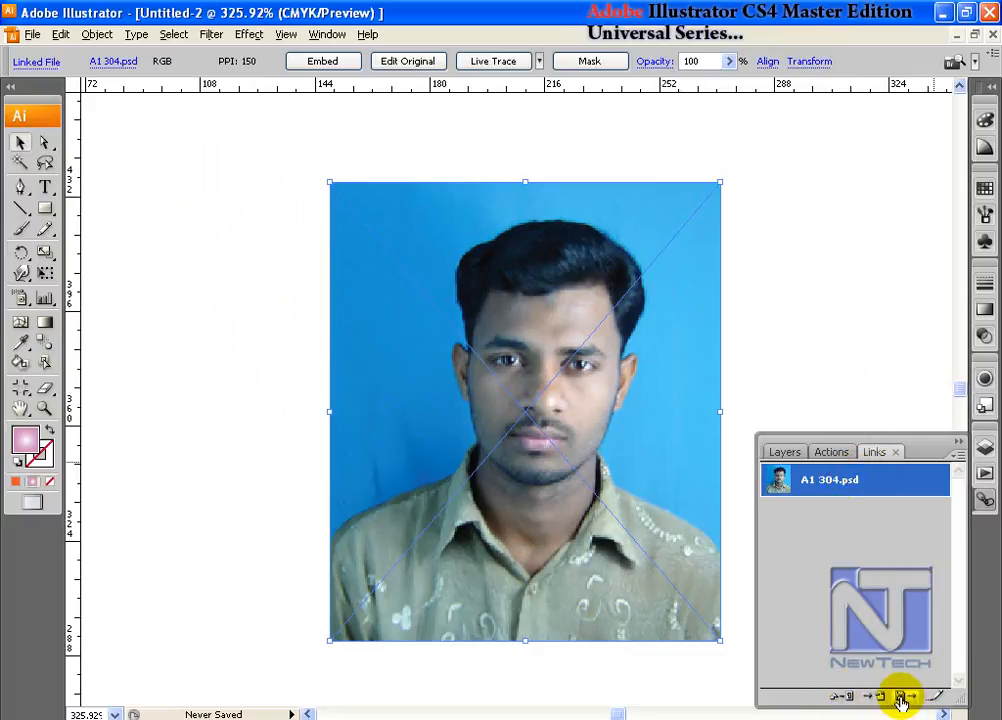
# - Try to relink the selected photo to A1 304.jpg from the Desktop
pyautogui.click(848, 697)
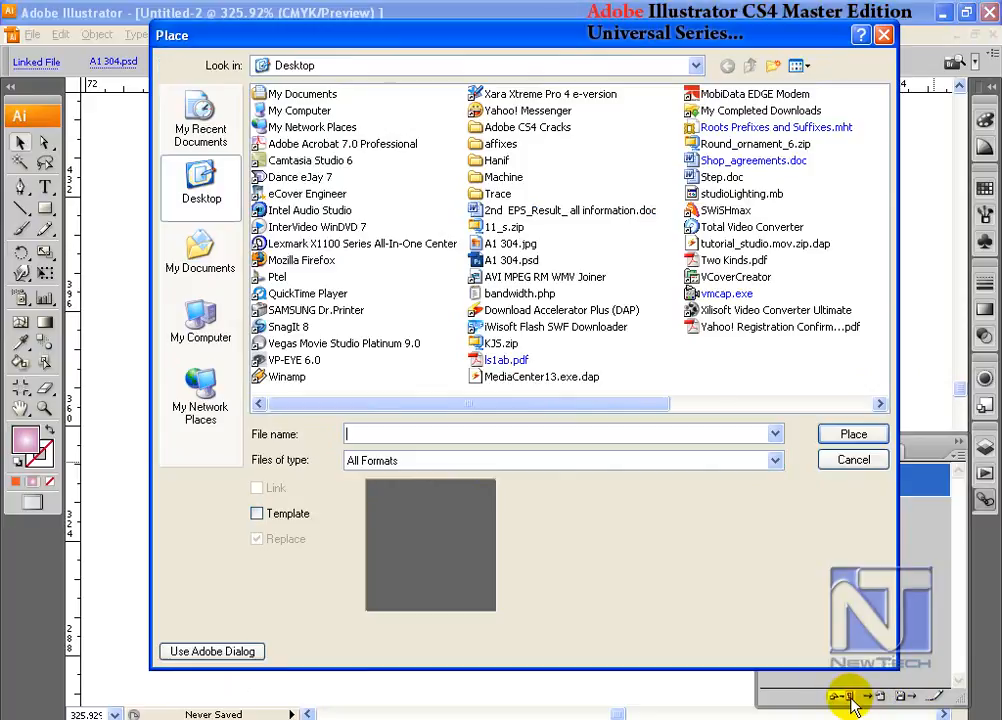
pyautogui.moveTo(390, 36); pyautogui.dragTo(244, 36)
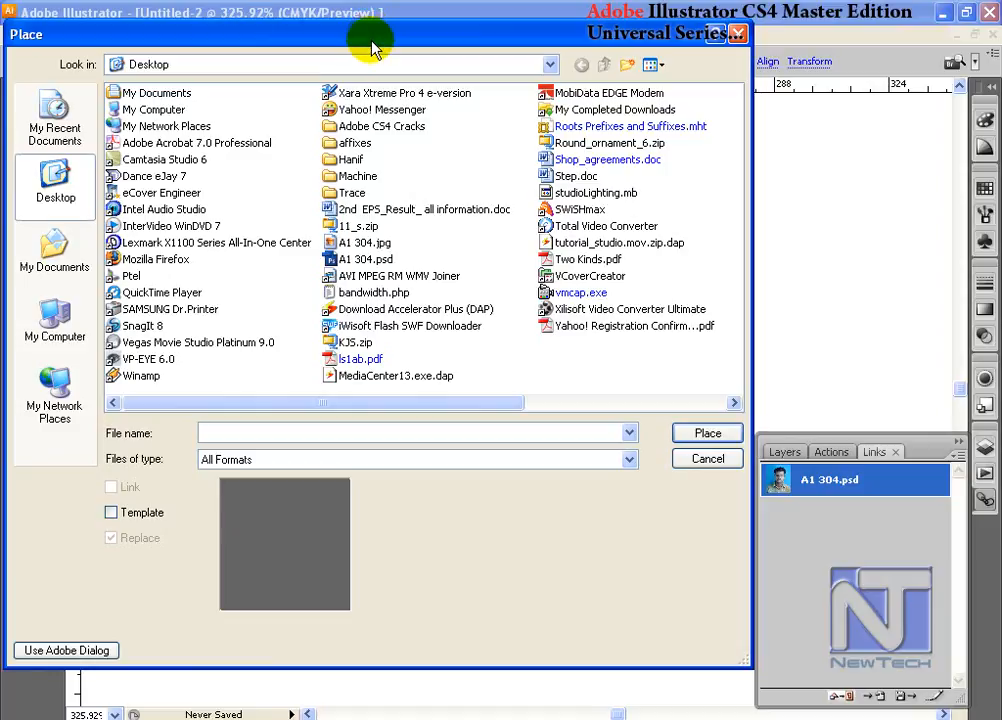
pyautogui.moveTo(446, 403); pyautogui.dragTo(501, 412)
pyautogui.click(364, 242)
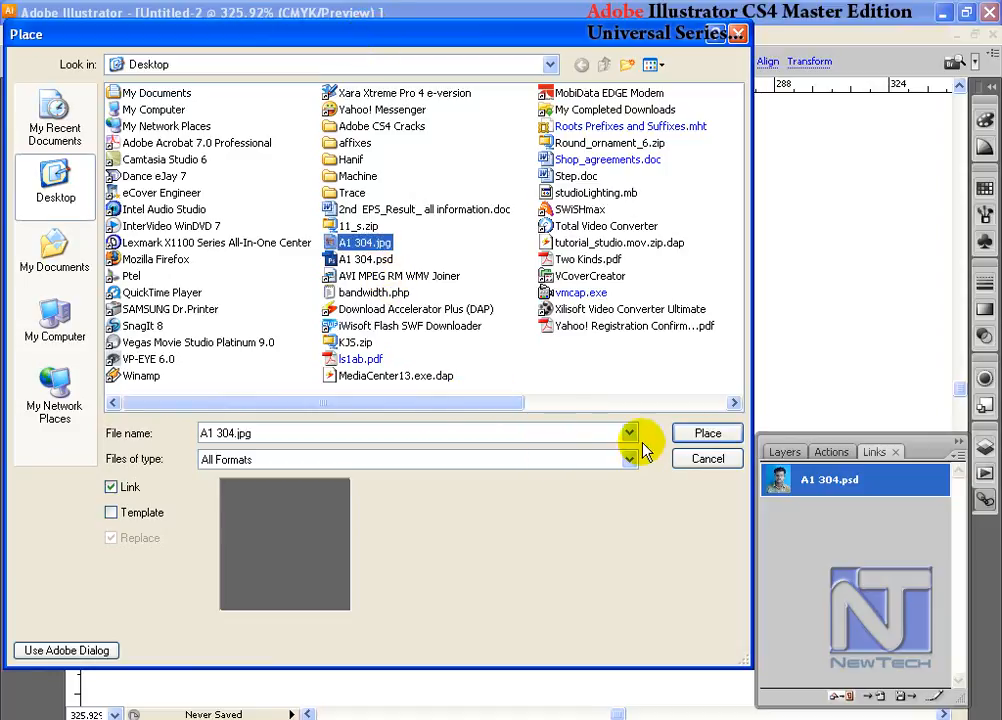
pyautogui.click(700, 441)
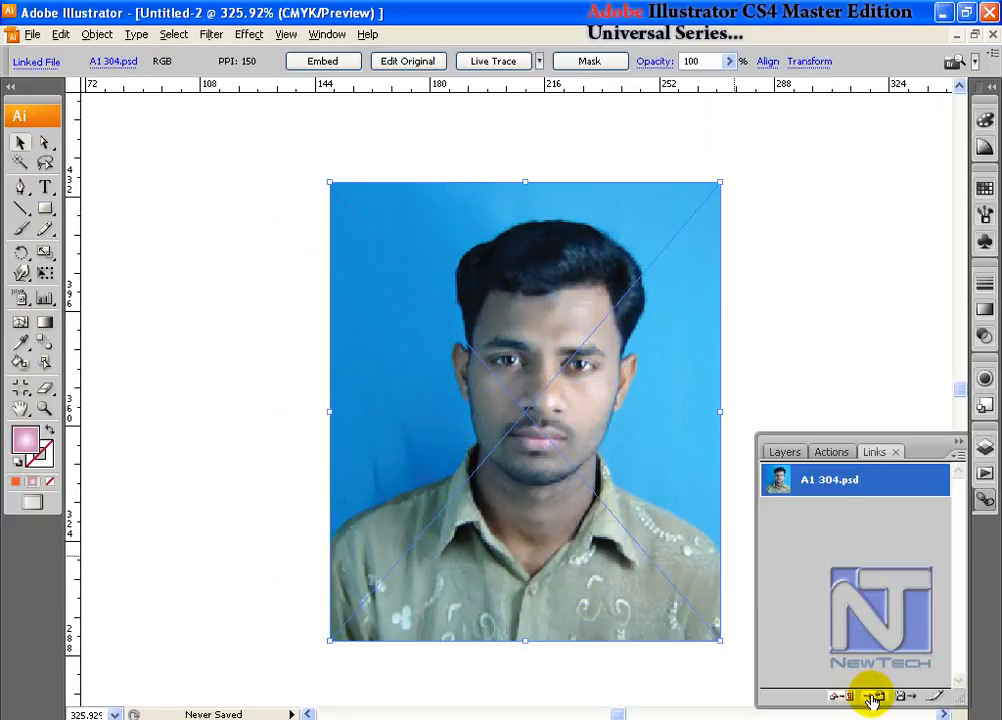
# - Test Go To Link on A1 304.psd, including from a view panned away from the photo
pyautogui.click(873, 697)
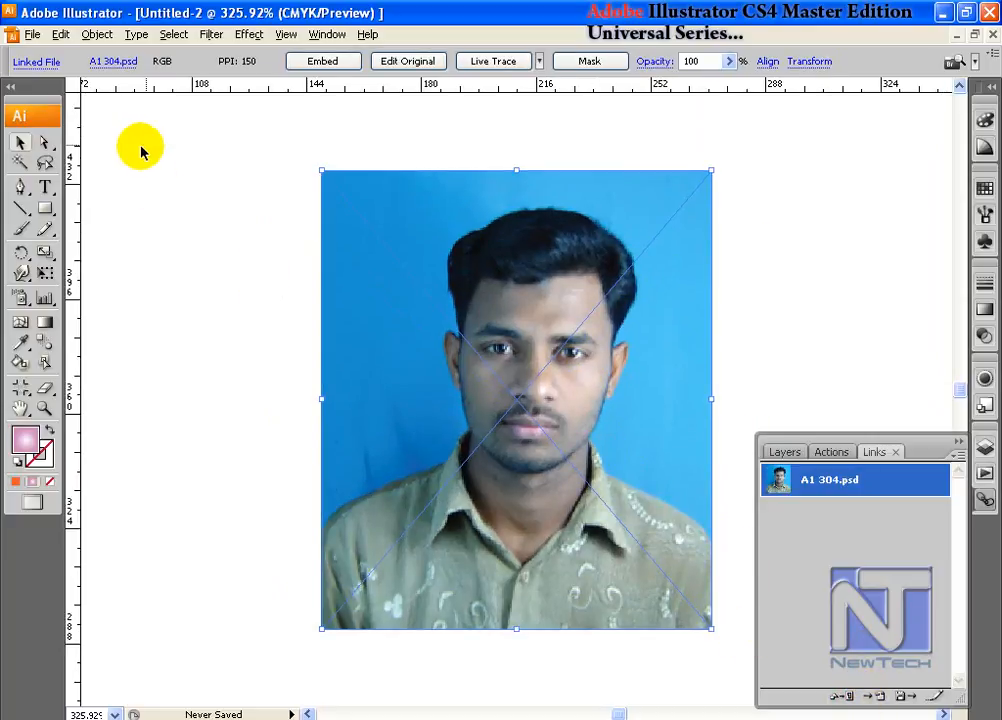
pyautogui.click(520, 209)
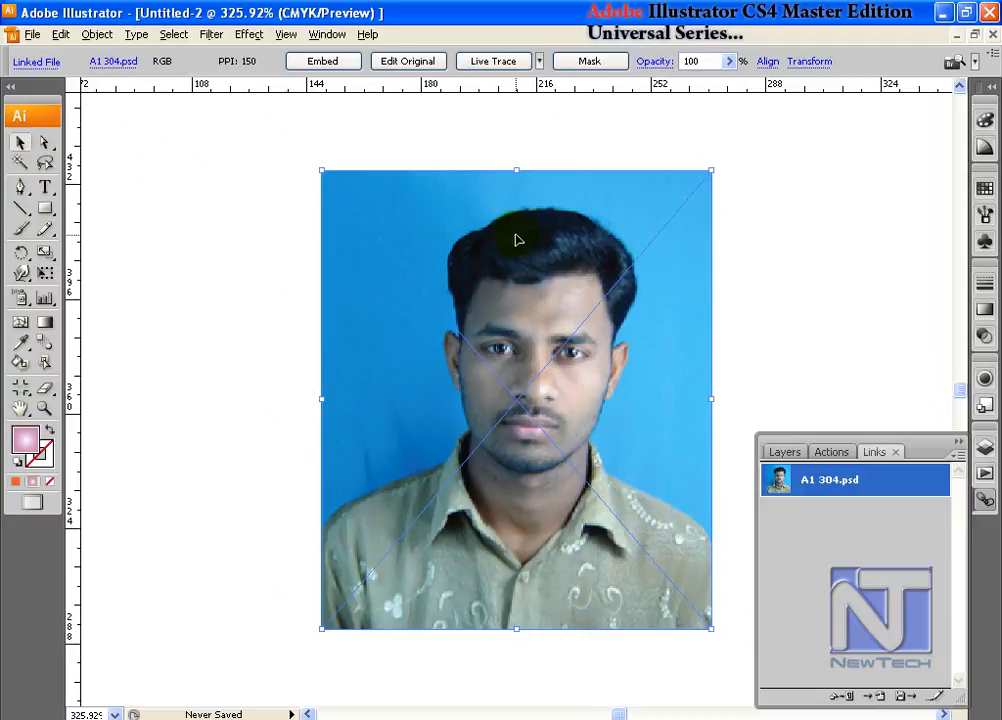
pyautogui.hotkey('ctrl', '-')
pyautogui.hotkey('ctrl', '-')
pyautogui.hotkey('ctrl', '-')
pyautogui.hotkey('ctrl', '-')
pyautogui.hotkey('ctrl', '-')
pyautogui.moveTo(486, 419); pyautogui.dragTo(44, 347)
pyautogui.moveTo(457, 360); pyautogui.dragTo(317, 469)
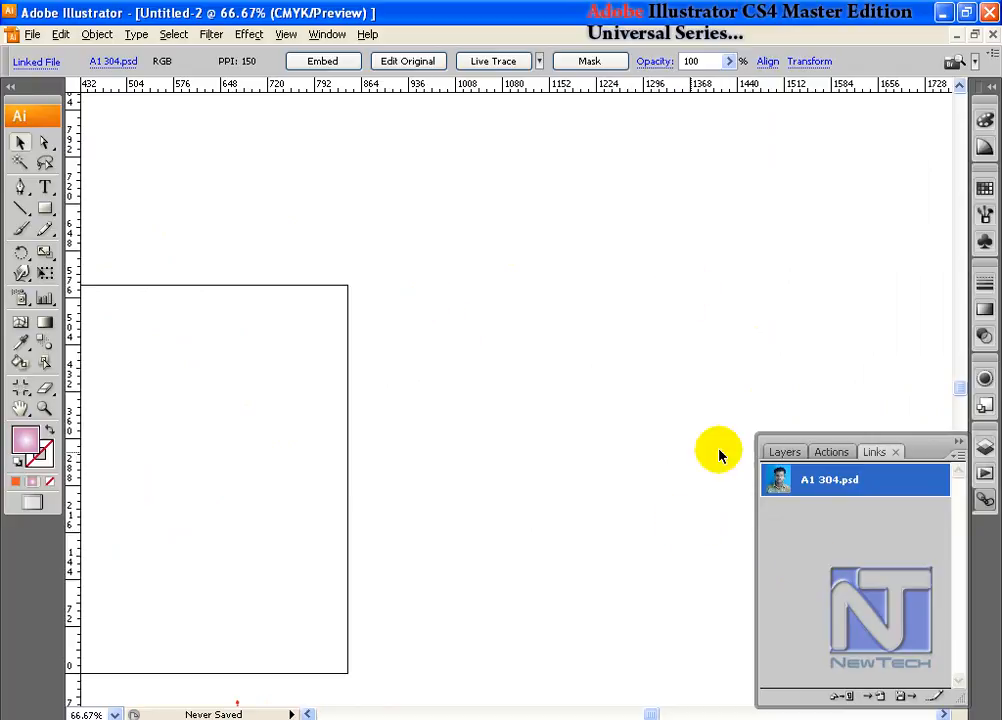
pyautogui.click(877, 696)
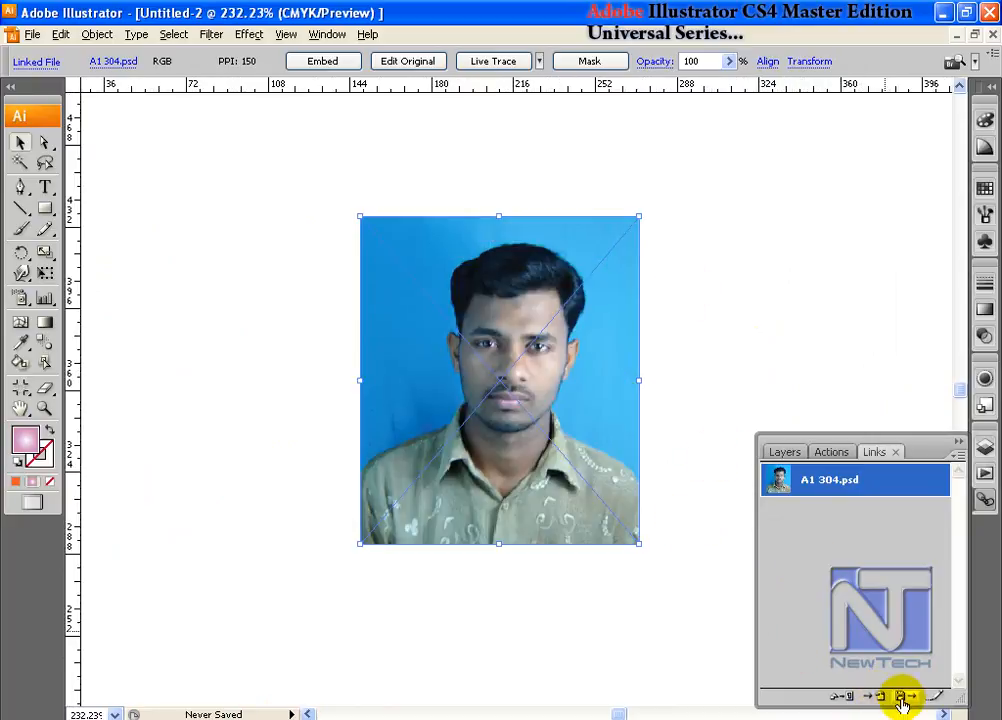
# - Open the linked A1 304.psd in Photoshop with Edit Original
pyautogui.click(903, 697)
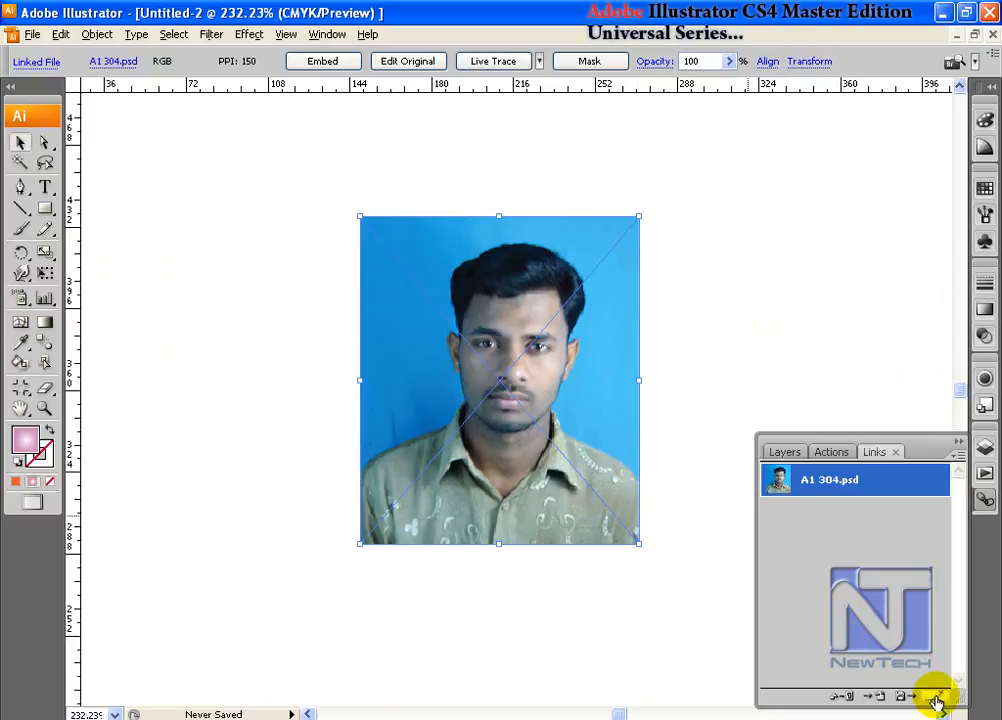
pyautogui.click(866, 578)
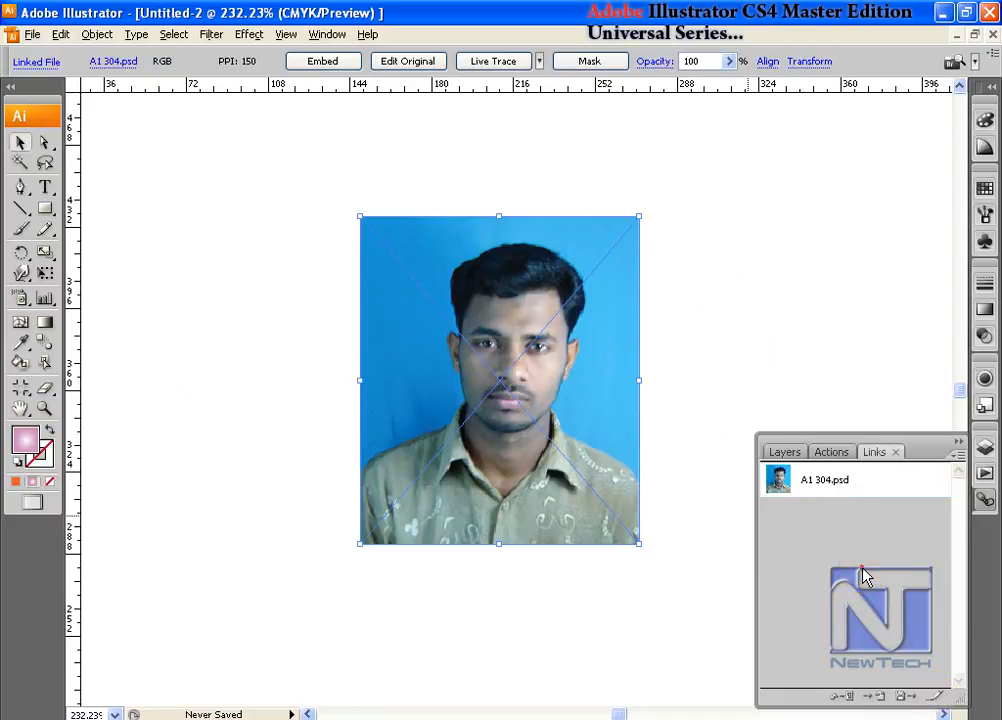
pyautogui.click(875, 488)
pyautogui.click(934, 694)
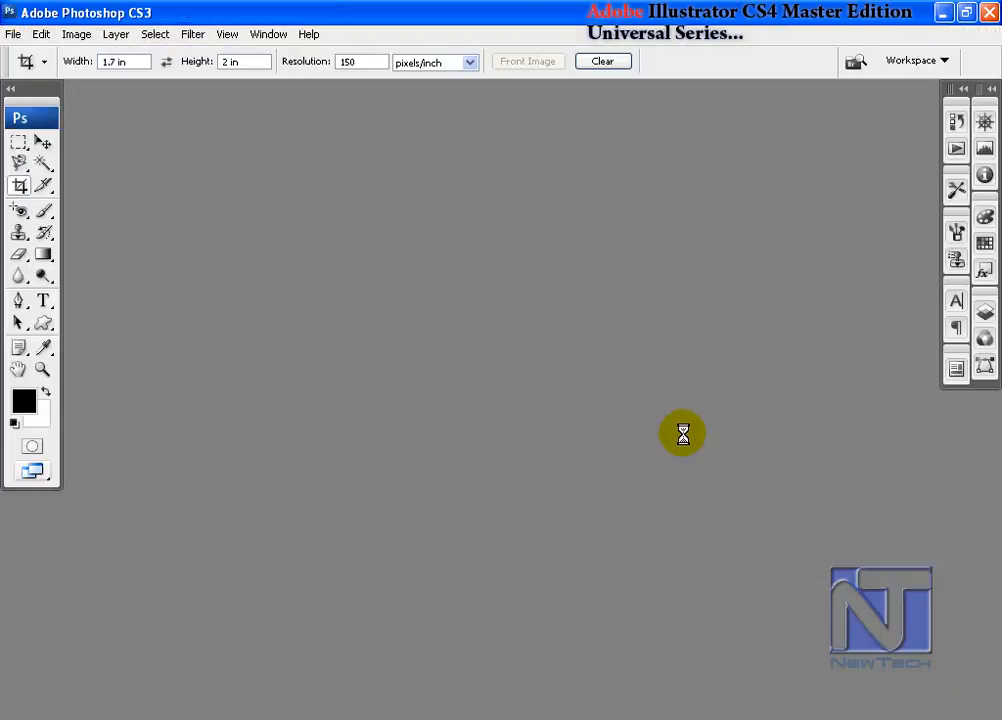
# - Select the photo's blue background with the Magic Wand at tolerance 20, delete it, deselect, and save the file
pyautogui.moveTo(181, 93); pyautogui.dragTo(427, 178)
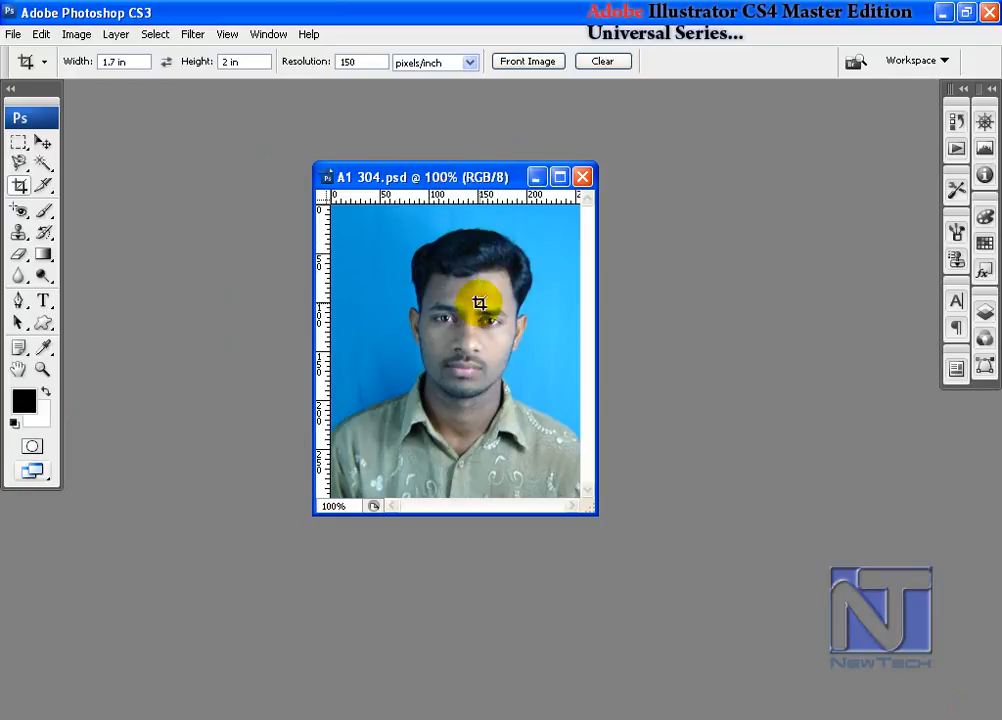
pyautogui.hotkey('ctrl', '0')
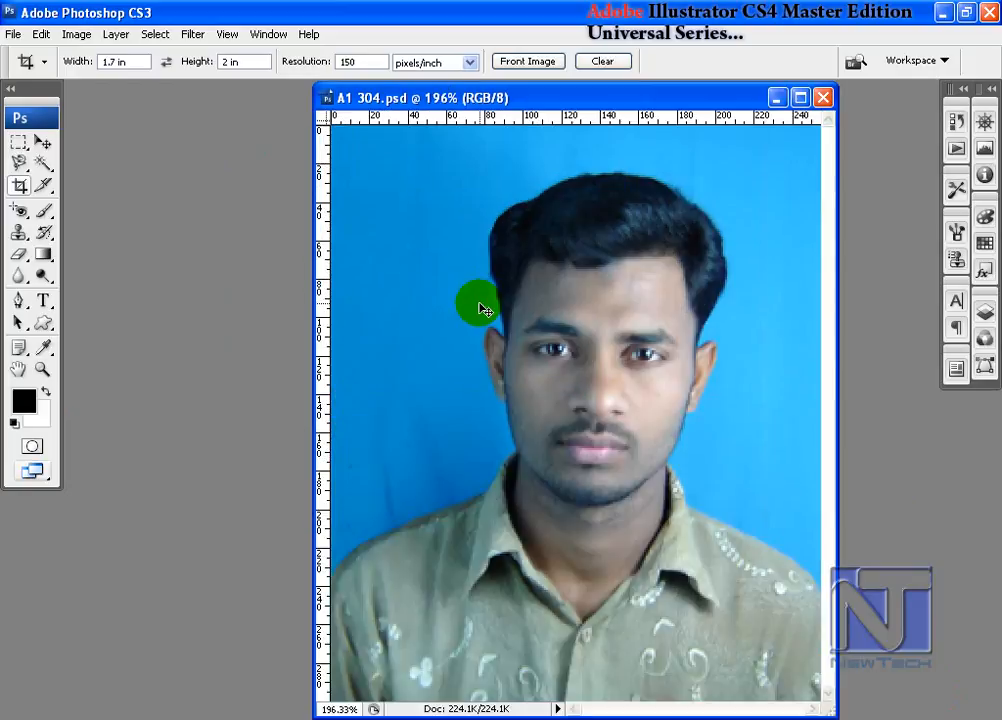
pyautogui.click(43, 163)
pyautogui.click(420, 163)
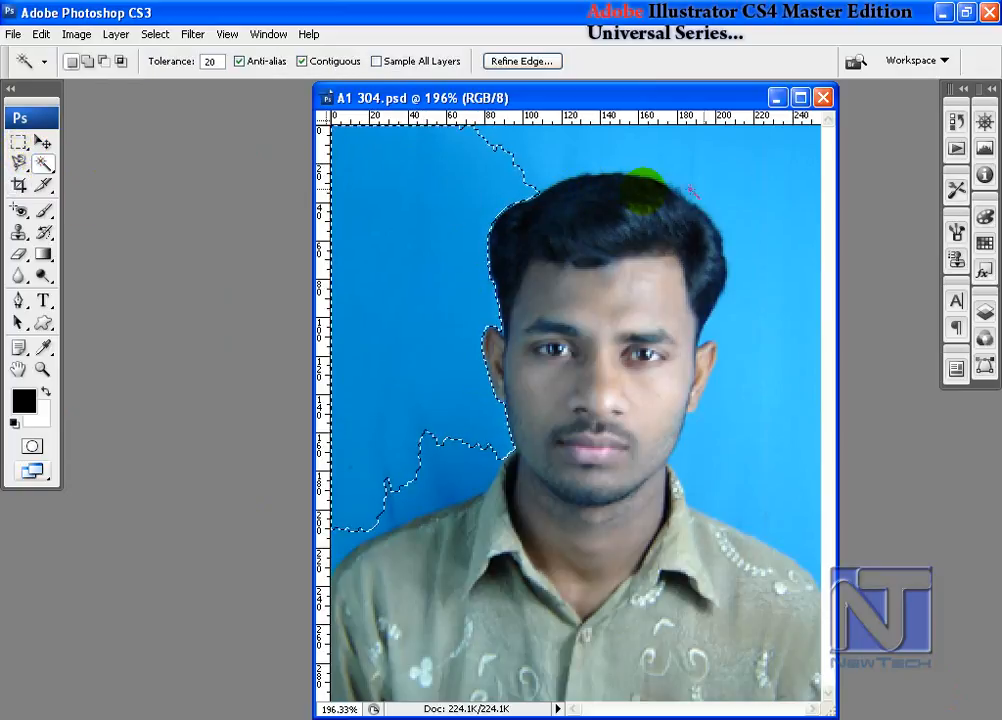
pyautogui.click(740, 165)
pyautogui.click(459, 472)
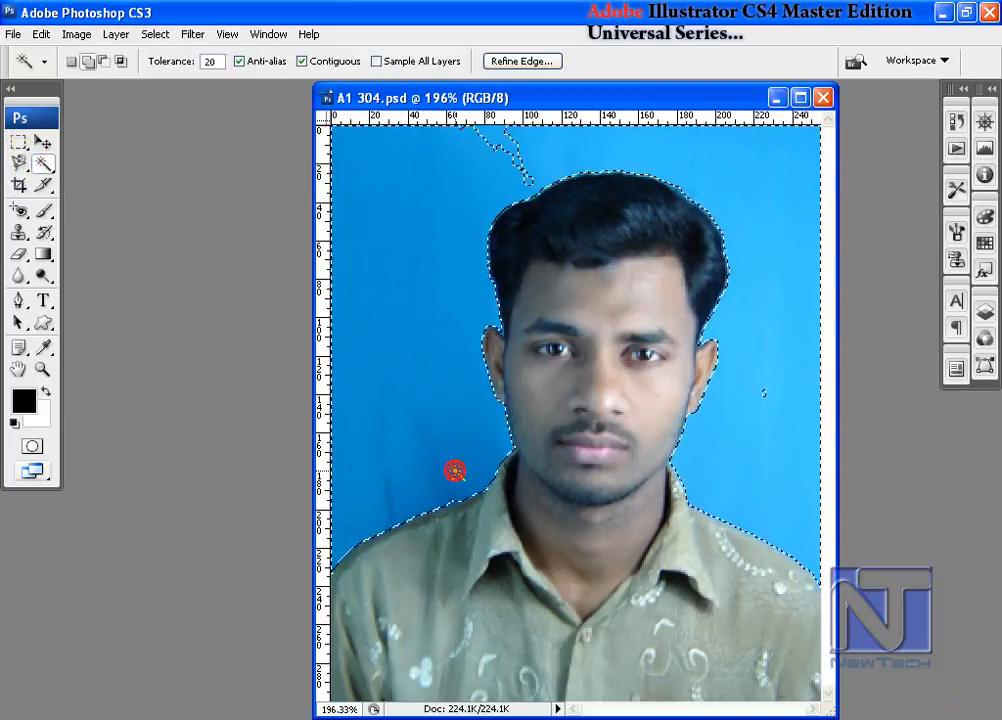
pyautogui.click(497, 134)
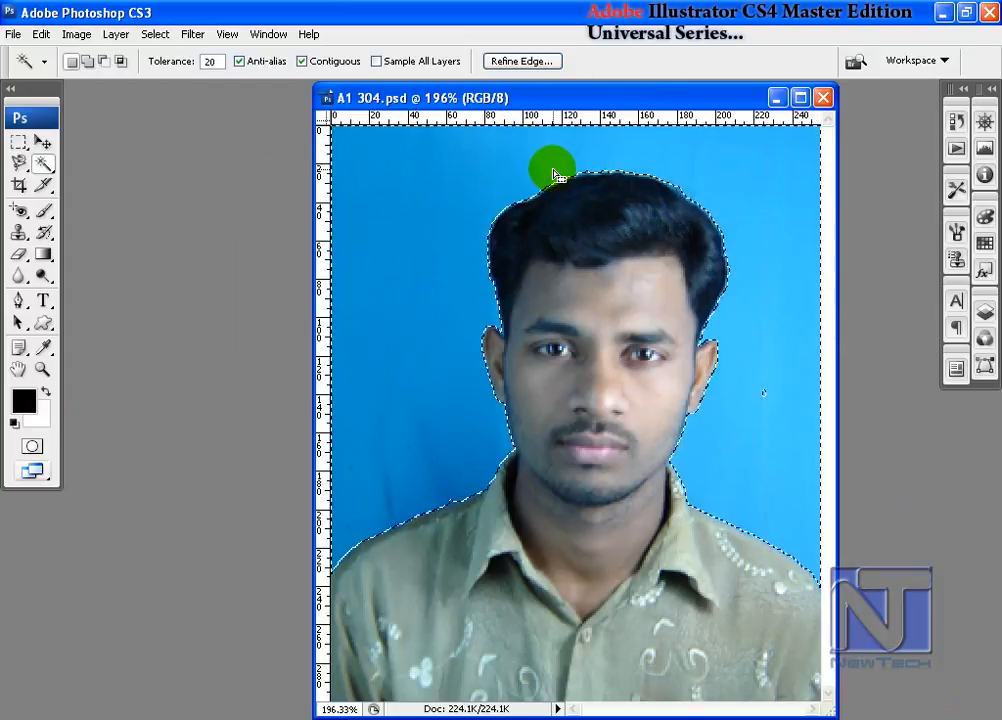
pyautogui.press('Delete')
pyautogui.press('m')
pyautogui.click(761, 407)
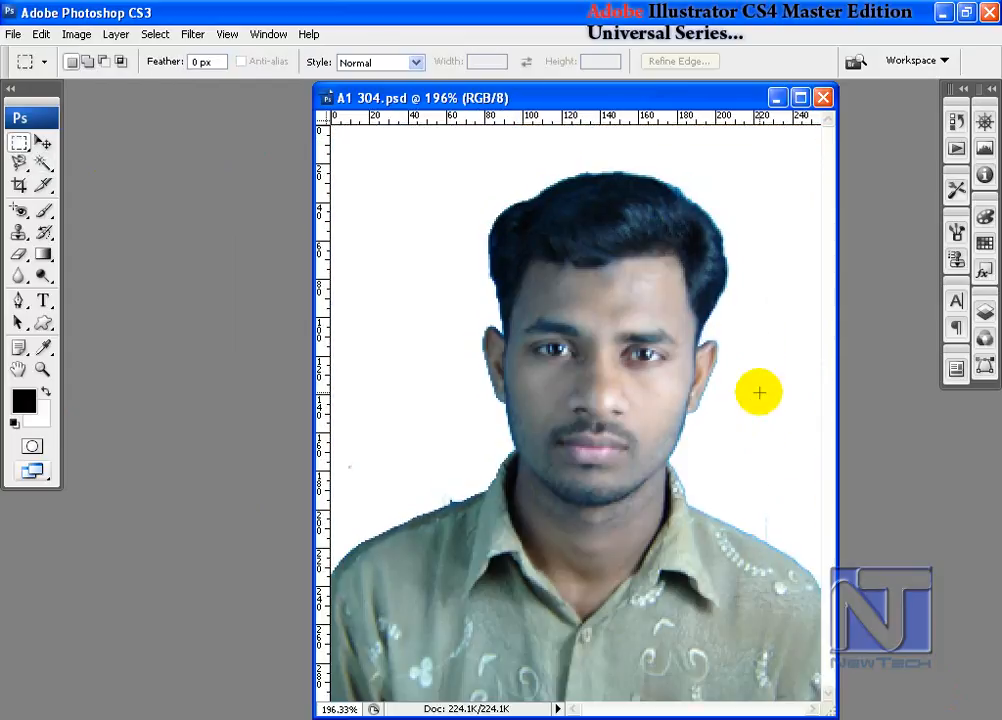
pyautogui.click(13, 34)
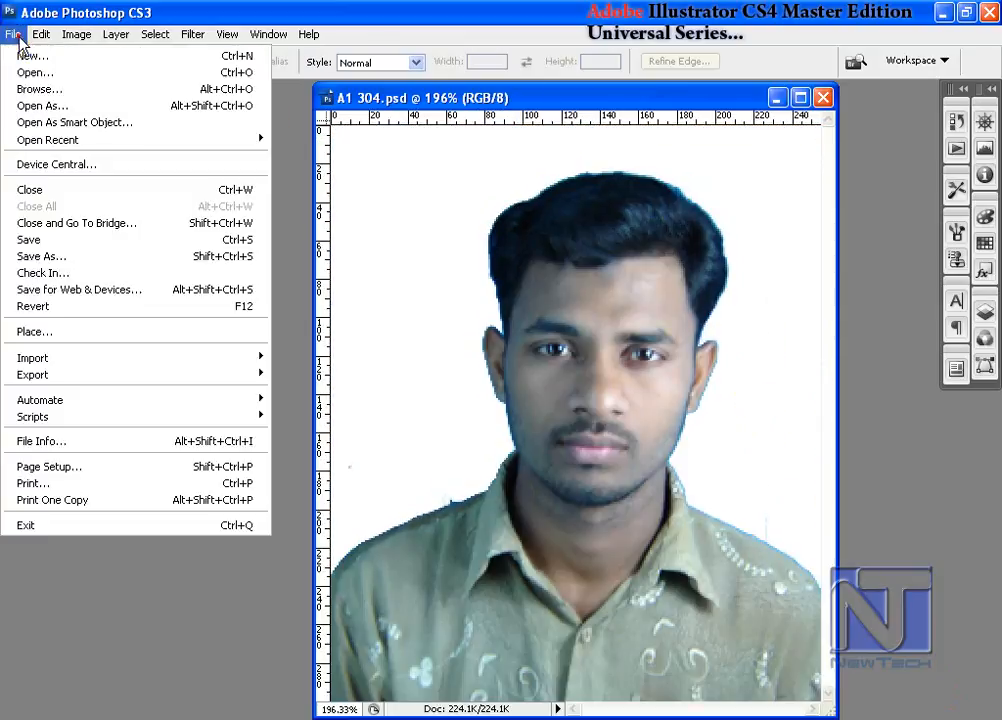
pyautogui.click(92, 240)
# - Switch back to Illustrator and update the modified link to the edited photo
pyautogui.hotkey('alt', 'Tab')
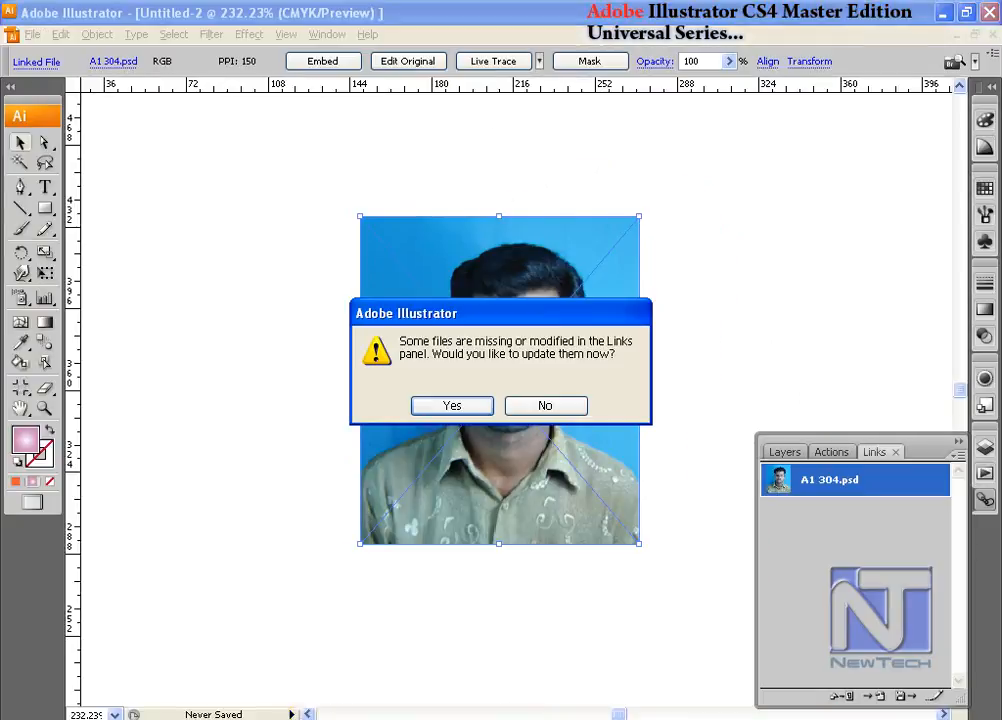
pyautogui.moveTo(459, 321); pyautogui.dragTo(686, 160)
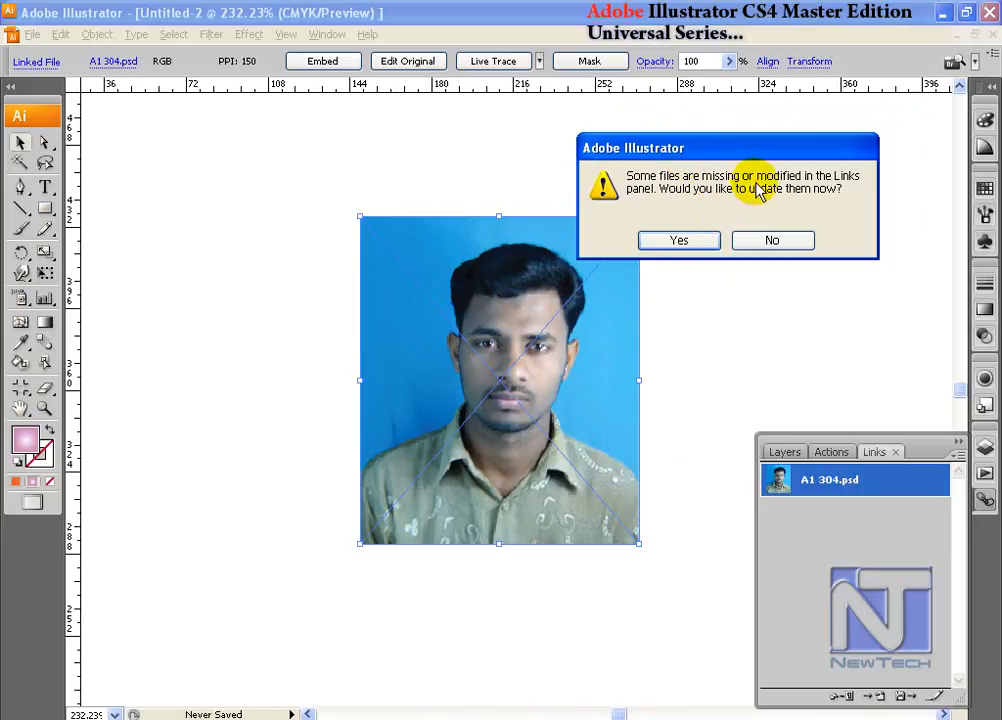
pyautogui.click(680, 240)
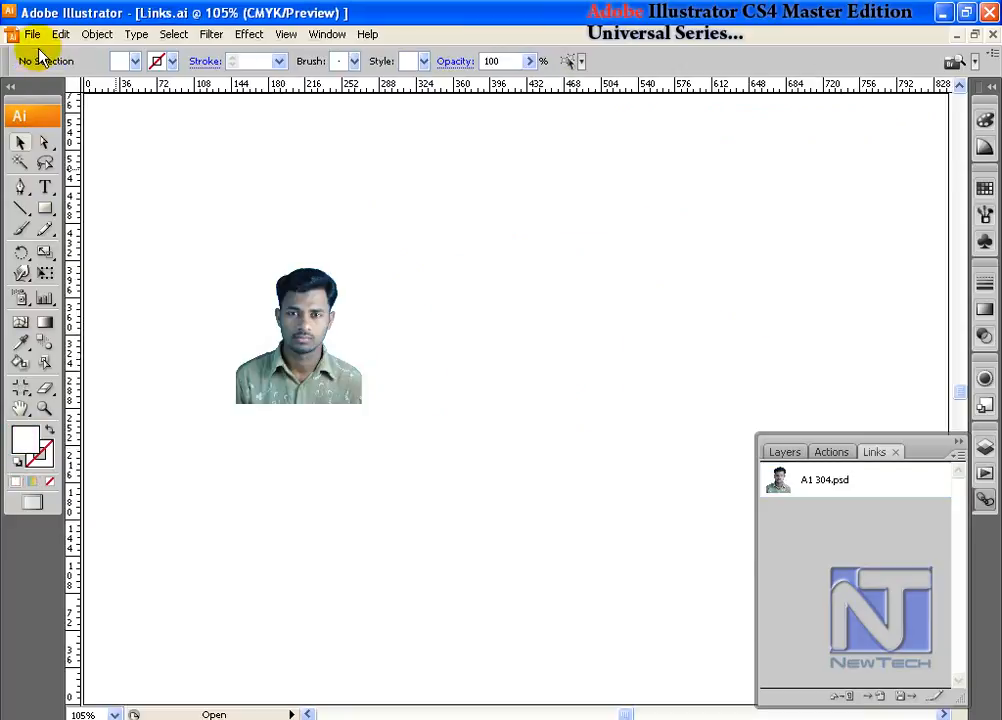
# - Start placing another file, arrange the My Documents files by type, and review the supported file formats
pyautogui.click(32, 34)
pyautogui.click(88, 315)
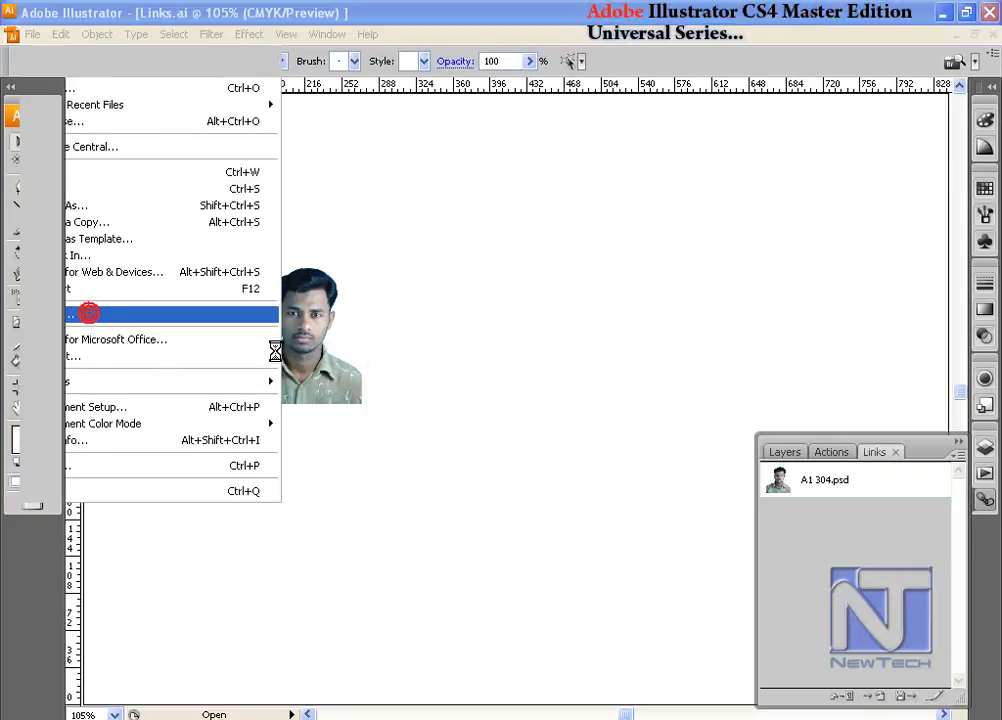
pyautogui.rightClick(483, 337)
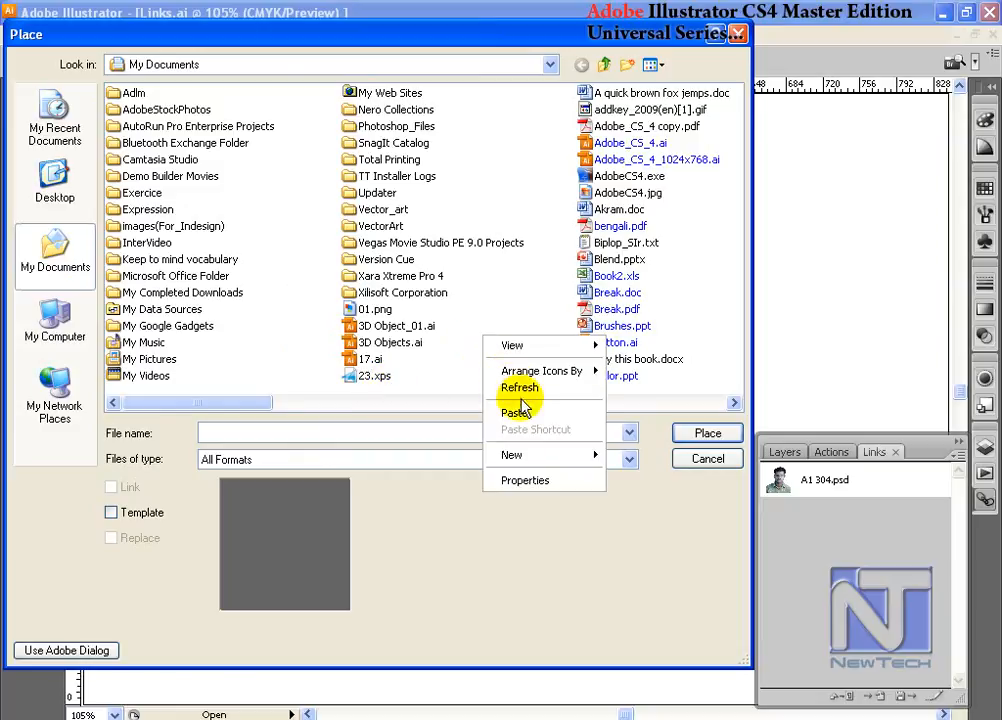
pyautogui.moveTo(560, 371)
pyautogui.click(630, 388)
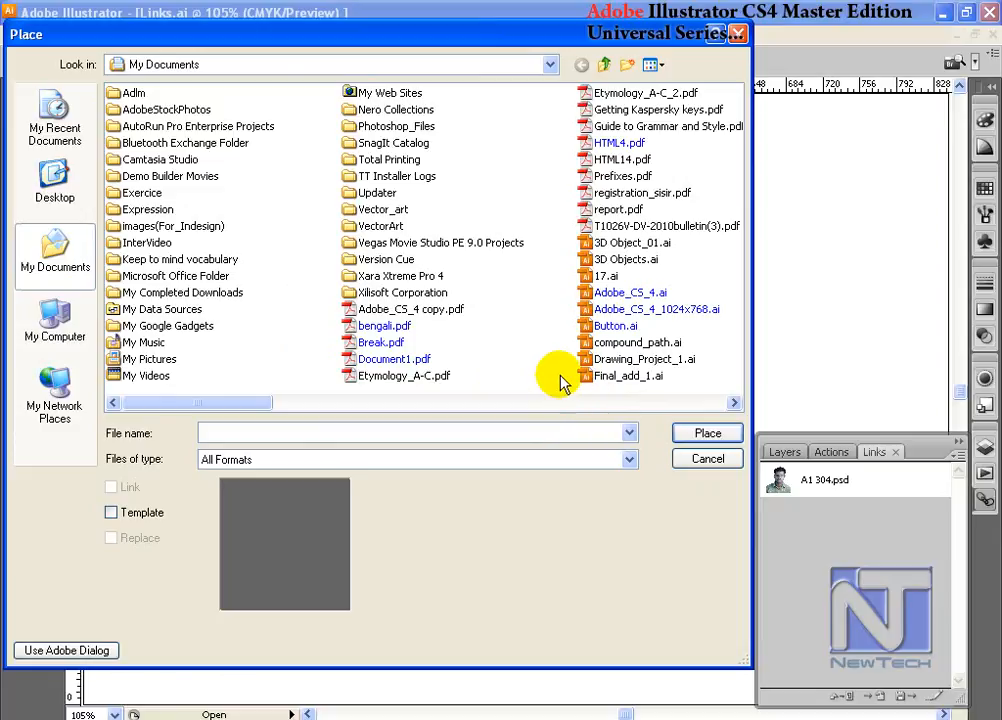
pyautogui.click(476, 459)
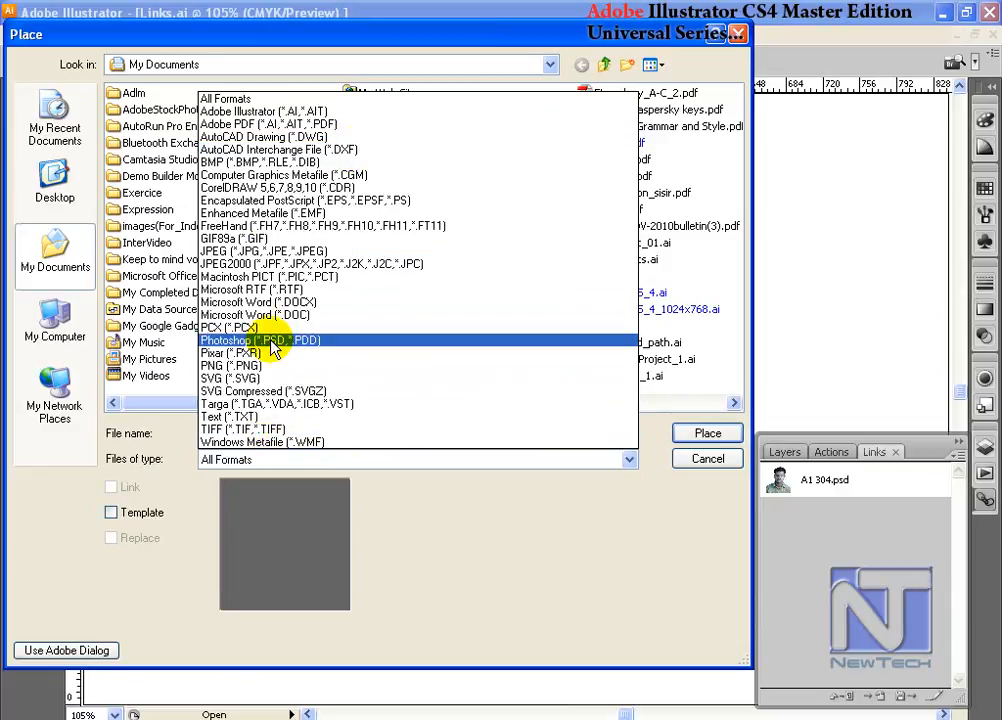
pyautogui.click(649, 559)
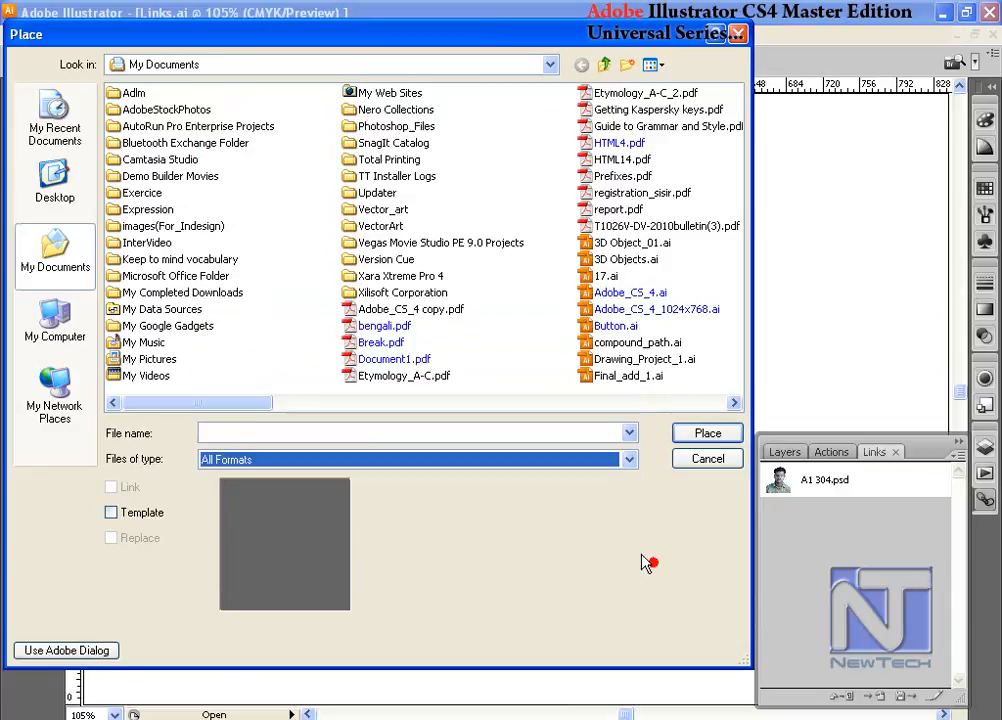
# - Choose Guide to Grammar and Style.pdf for placement as a linked file, trying Bounding Box and then setting the crop to Media
pyautogui.click(652, 128)
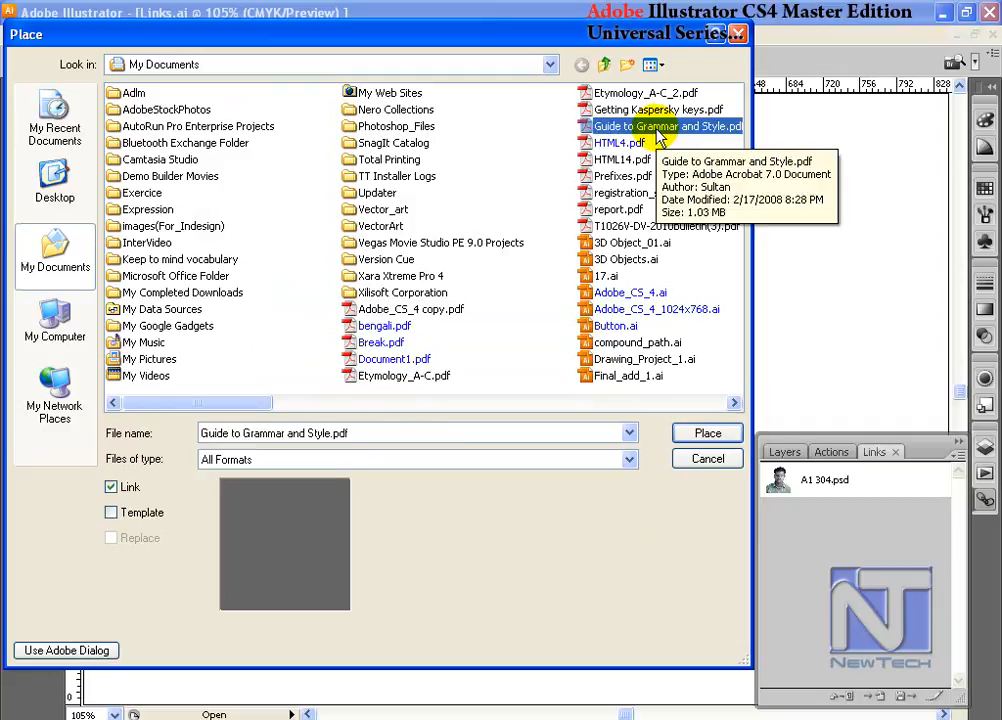
pyautogui.click(707, 433)
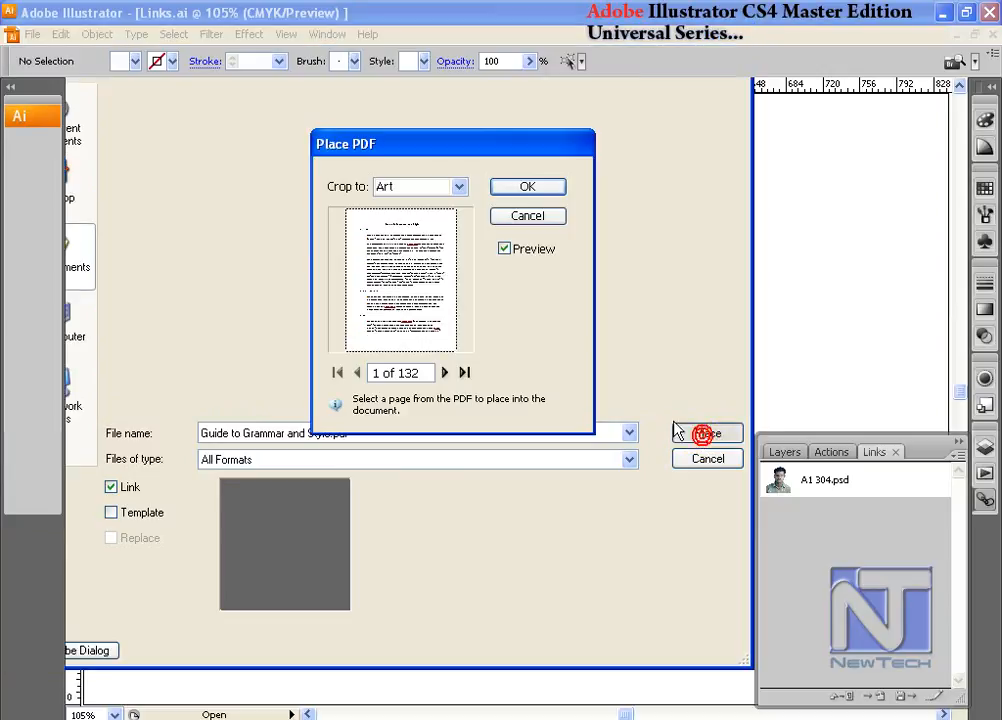
pyautogui.moveTo(467, 158); pyautogui.dragTo(594, 131)
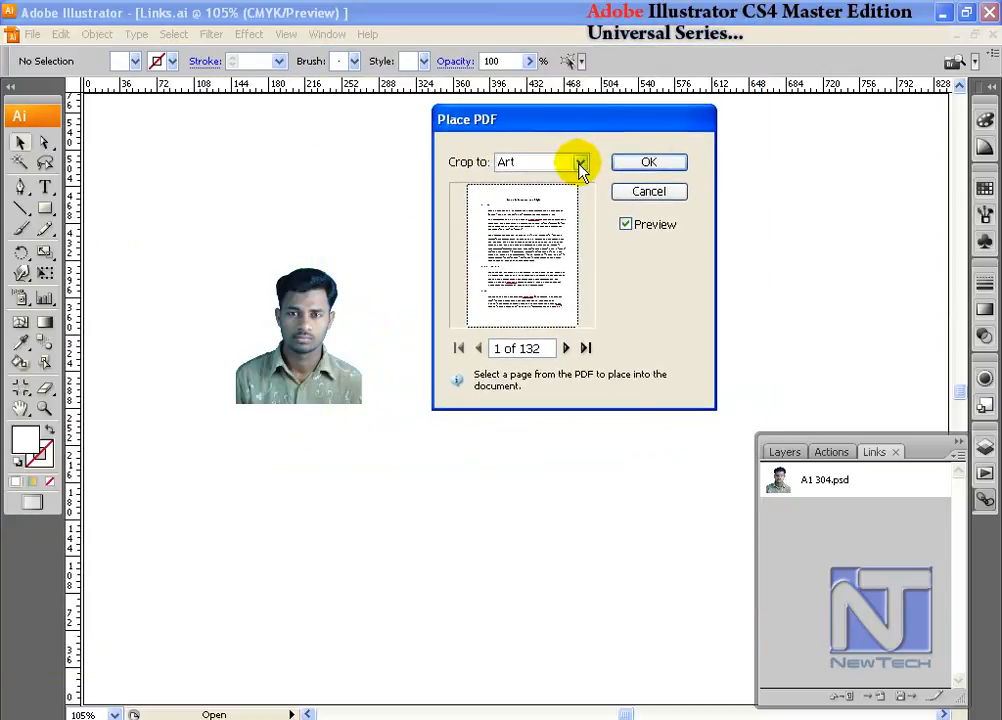
pyautogui.click(579, 163)
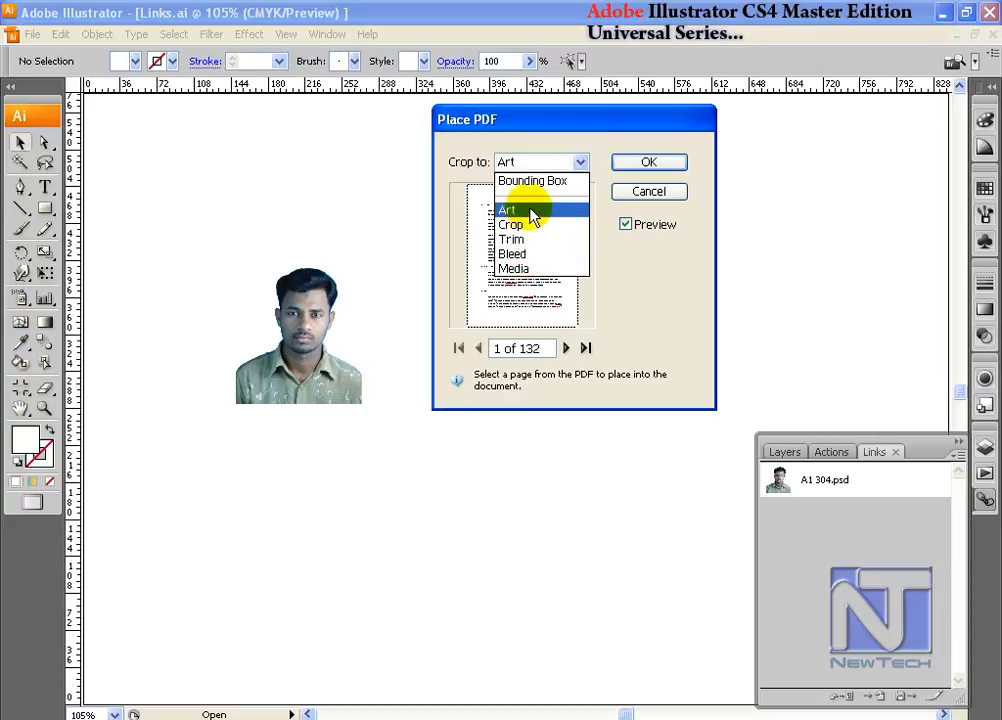
pyautogui.click(536, 182)
pyautogui.click(563, 164)
pyautogui.click(514, 268)
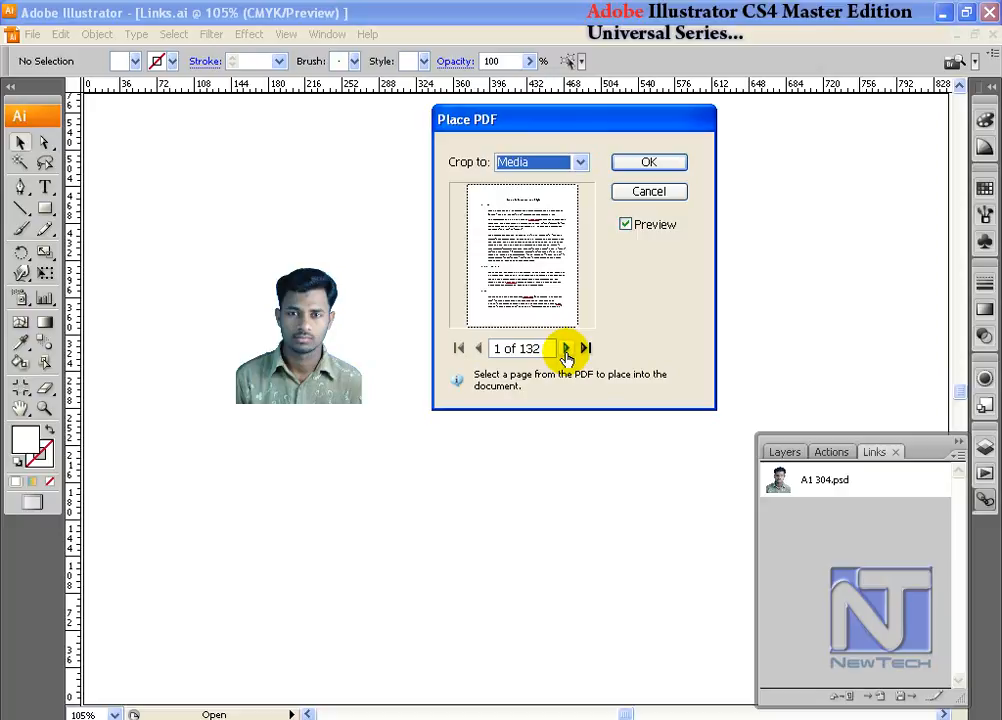
# - Select page 7 of the PDF, place it in the document, and move the placed page
pyautogui.tripleClick(500, 351)
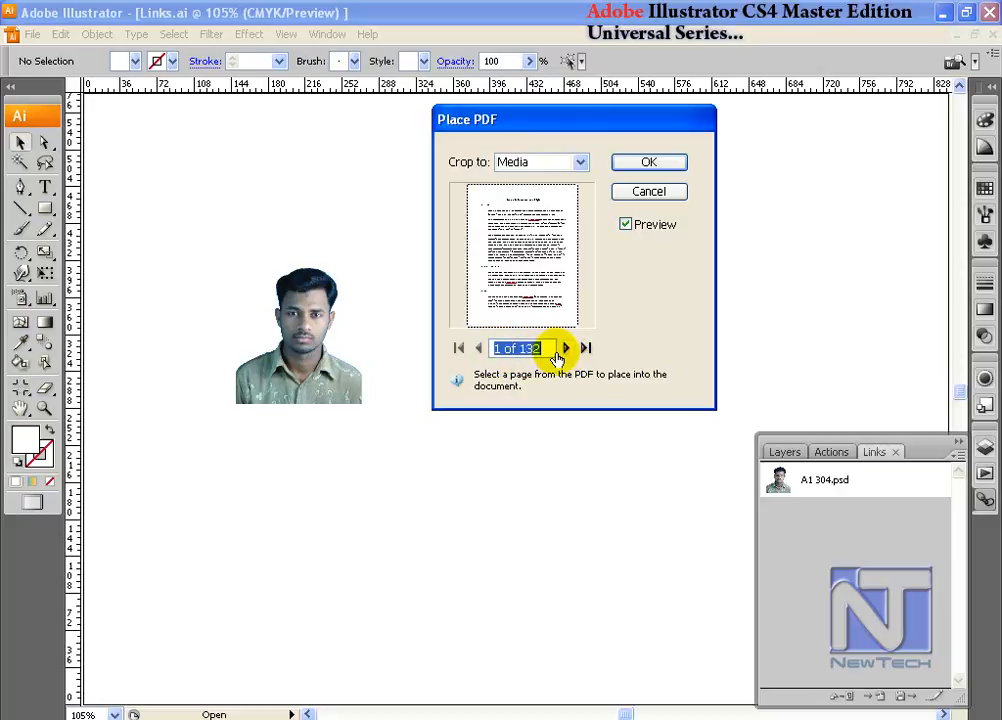
pyautogui.click(604, 282)
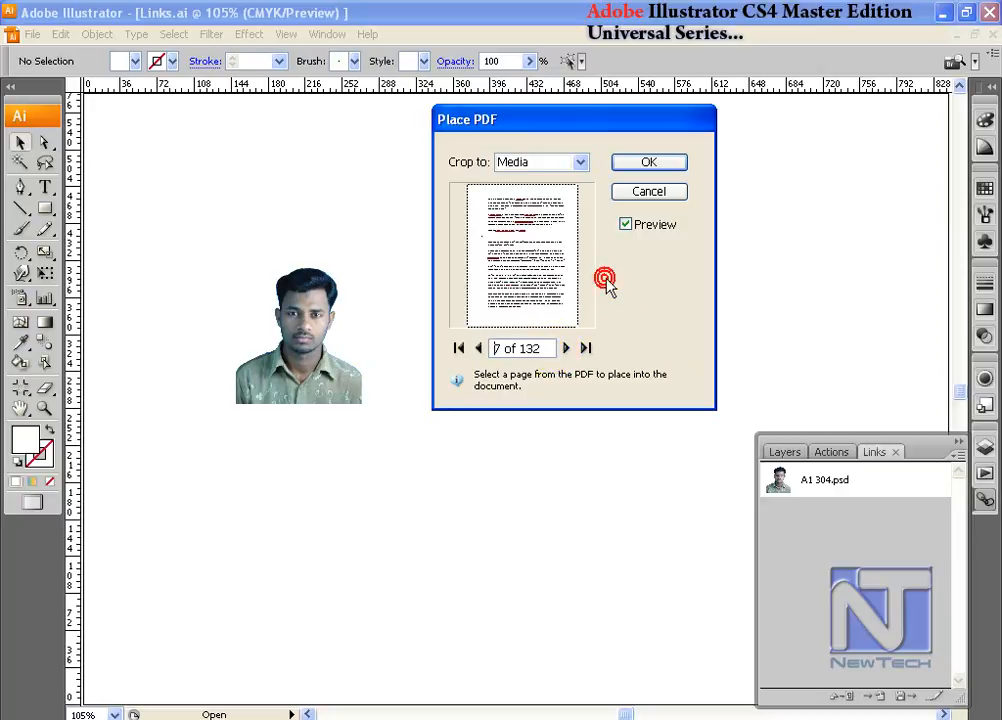
pyautogui.click(636, 162)
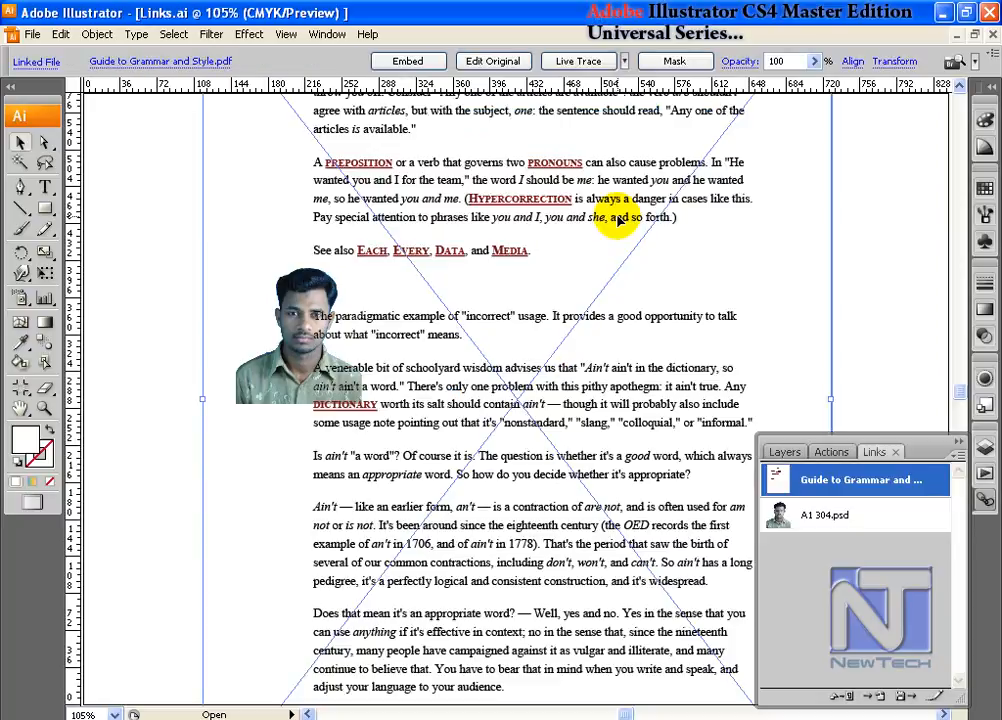
pyautogui.scroll(3, 597, 204)
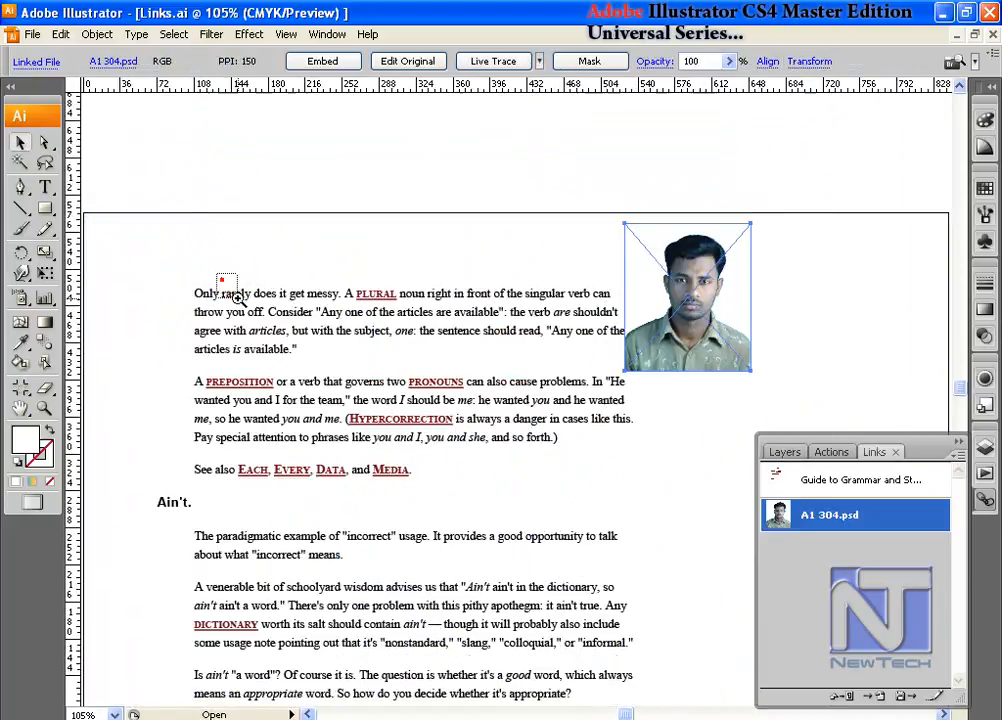
pyautogui.moveTo(222, 277); pyautogui.dragTo(388, 437)
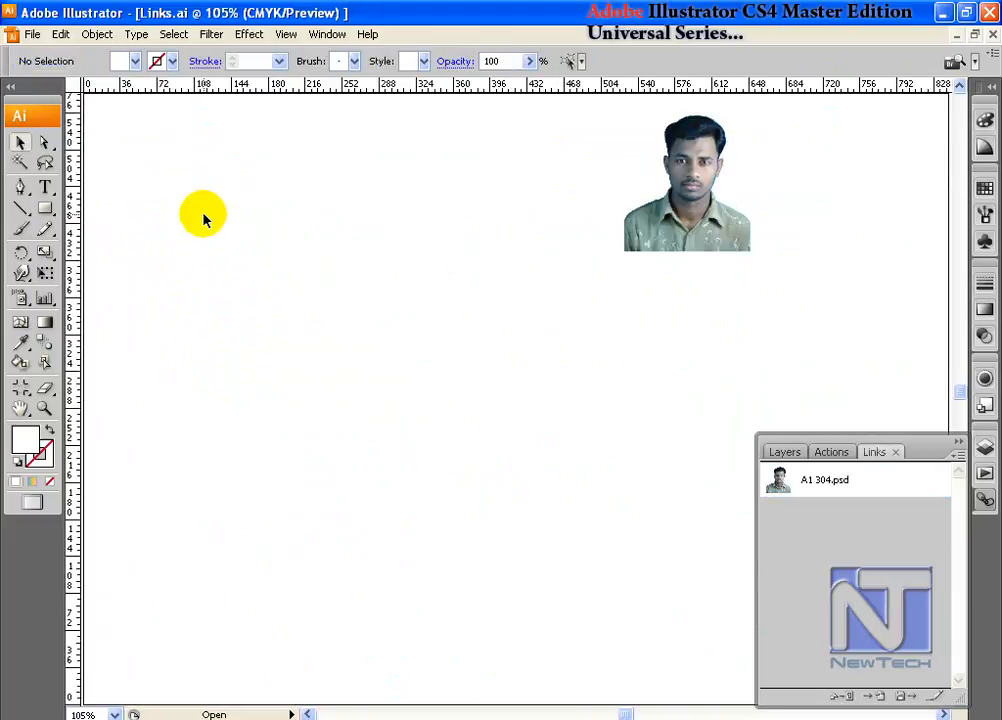
# - Start placing the Word document Introduction.docx from My Documents
pyautogui.click(32, 35)
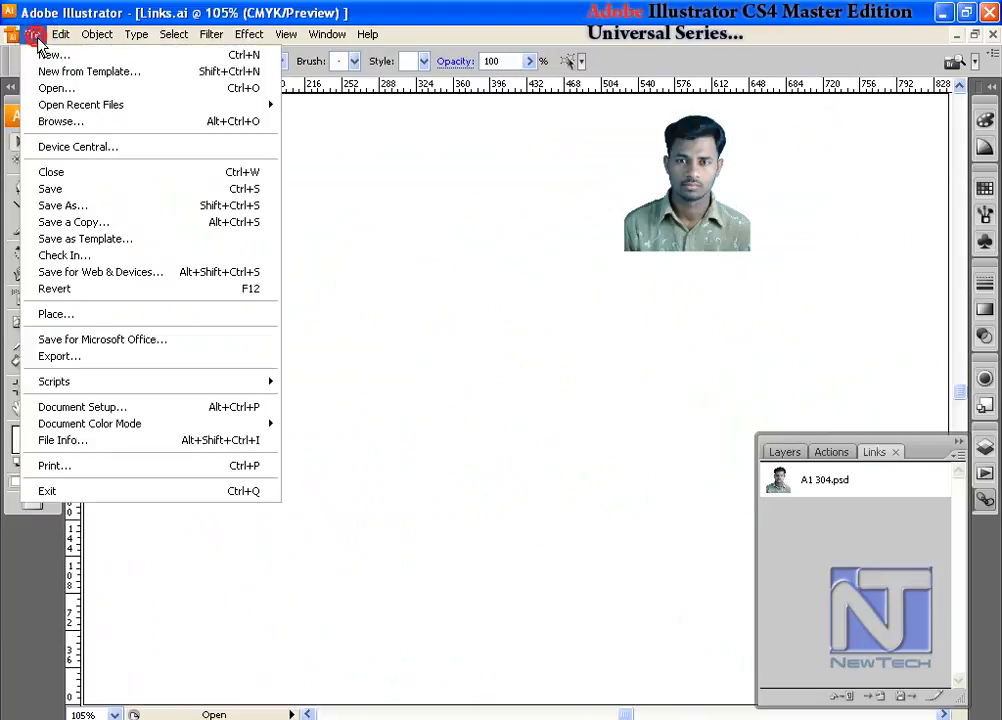
pyautogui.click(89, 318)
pyautogui.click(302, 329)
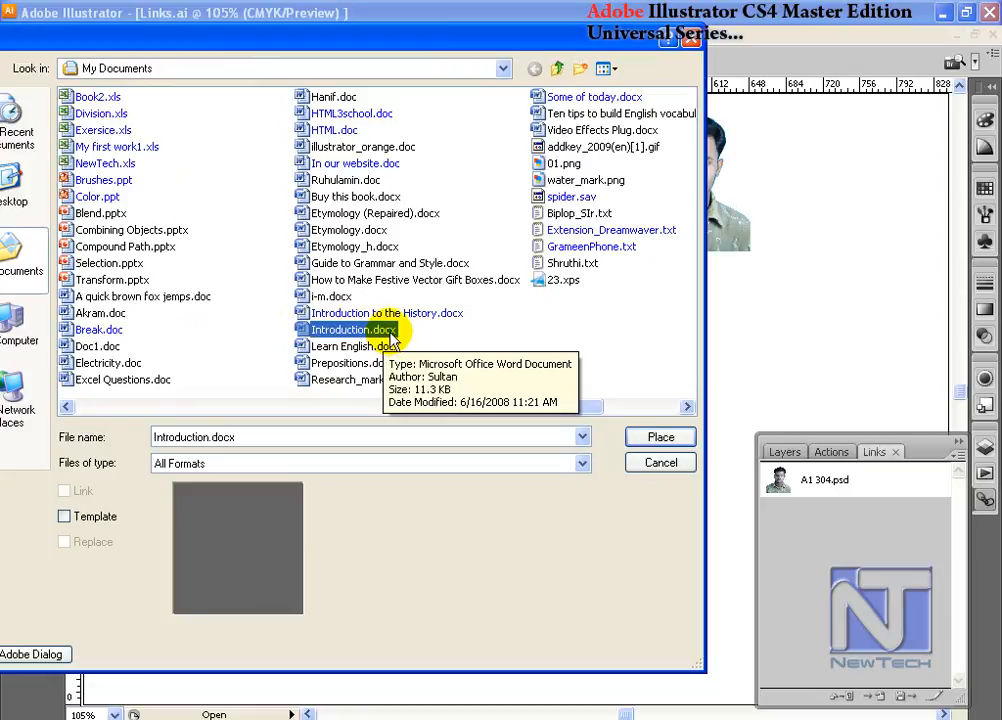
pyautogui.click(662, 437)
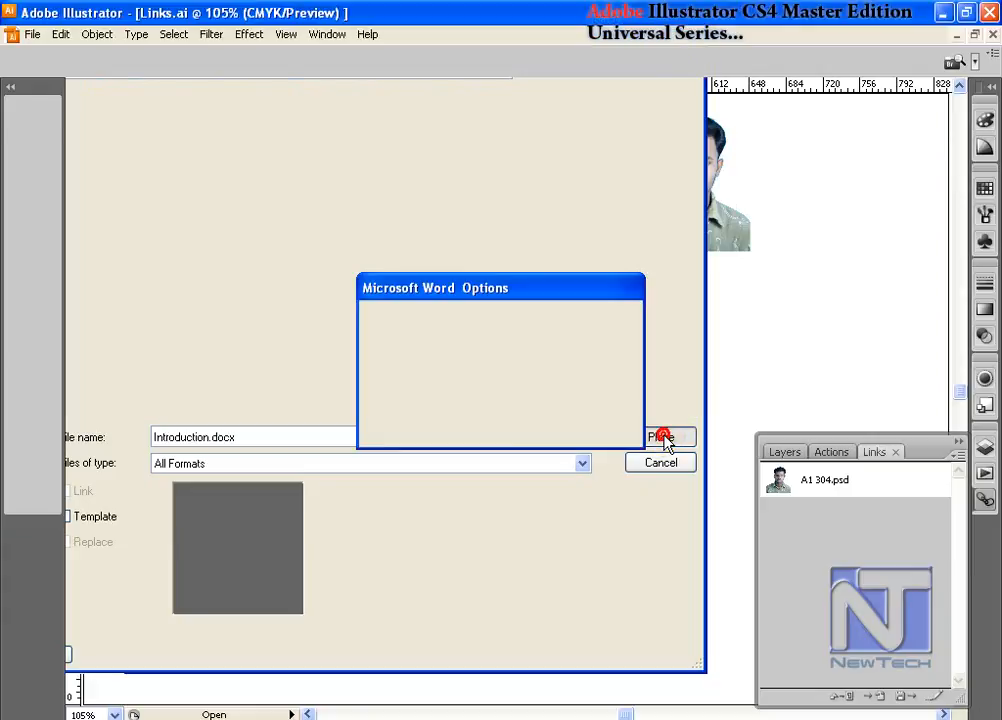
# - Include table of contents text, footnotes/endnotes and index text, turn off Remove Text Formatting, and import the Word document
pyautogui.moveTo(518, 295); pyautogui.dragTo(499, 271)
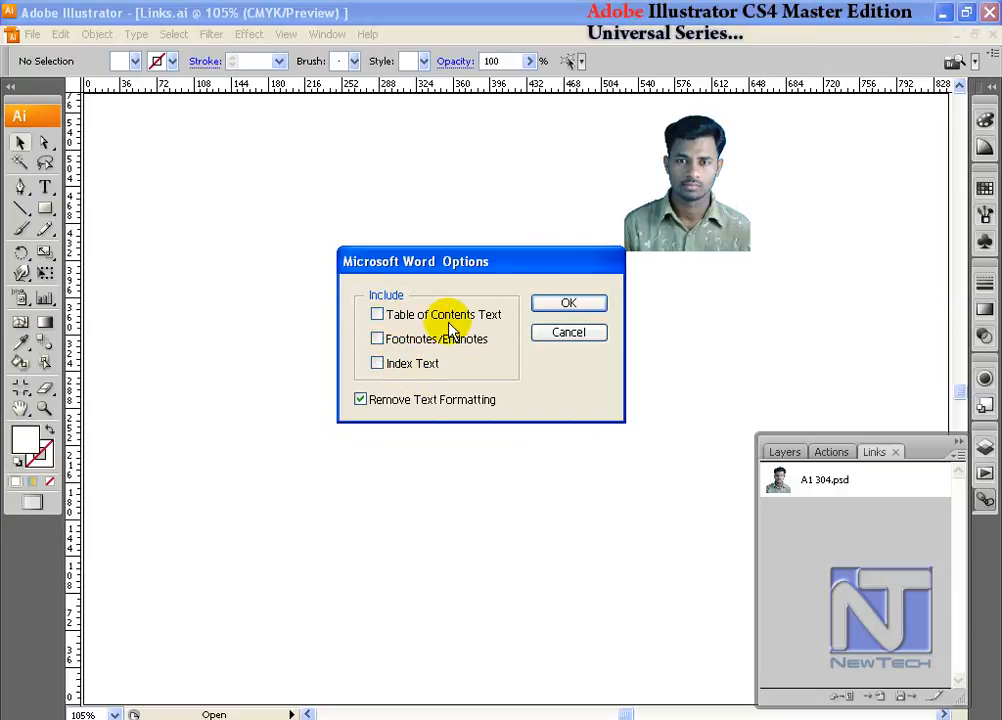
pyautogui.click(377, 316)
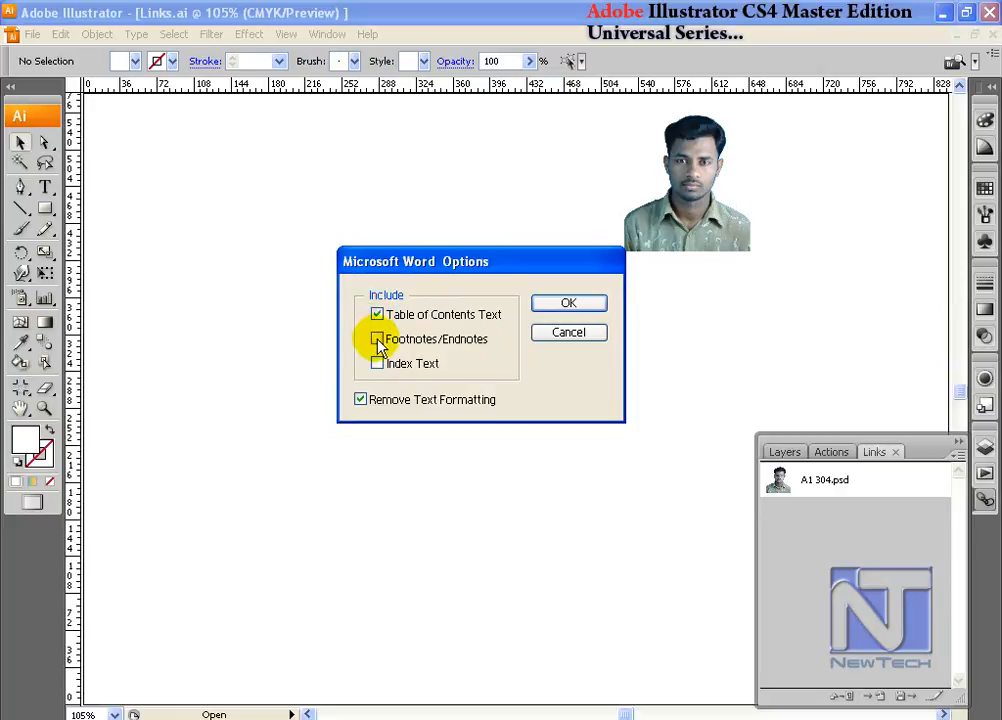
pyautogui.click(379, 342)
pyautogui.click(379, 366)
pyautogui.click(360, 400)
pyautogui.click(360, 400)
pyautogui.click(566, 303)
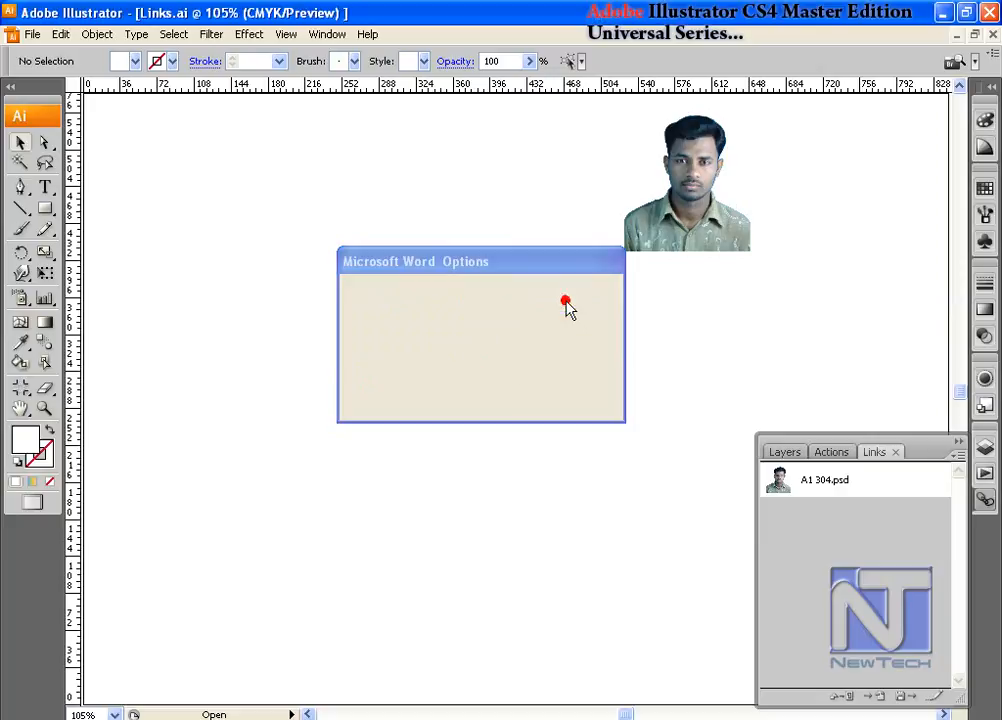
# - Move the imported Word text to the upper-left corner of the artboard and deselect it
pyautogui.click(265, 397)
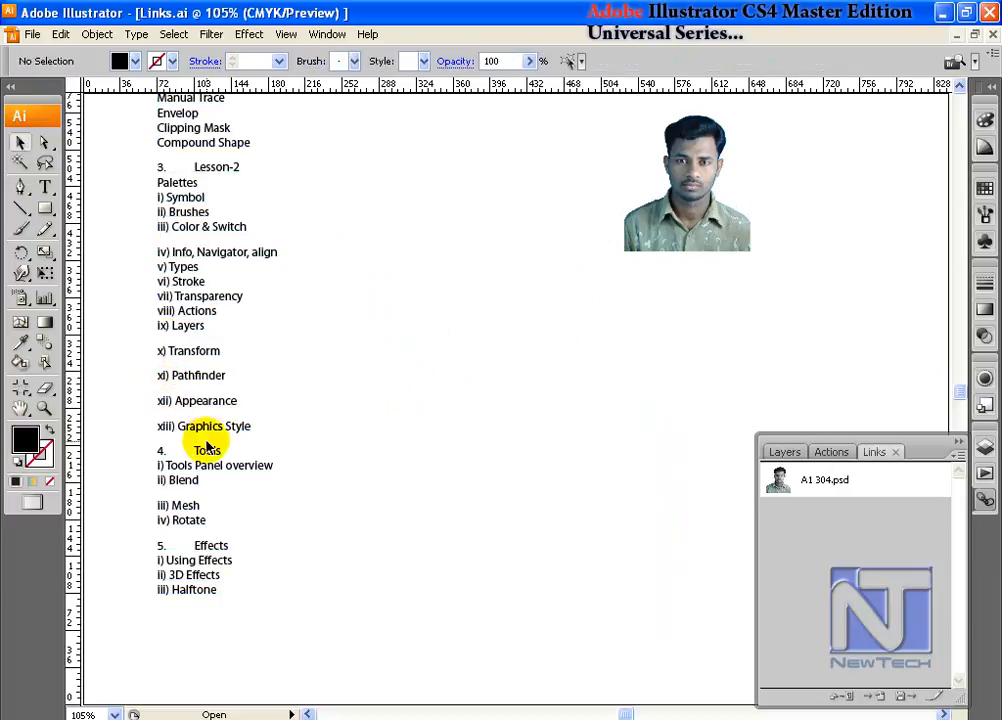
pyautogui.moveTo(230, 229); pyautogui.dragTo(127, 401)
pyautogui.click(262, 258)
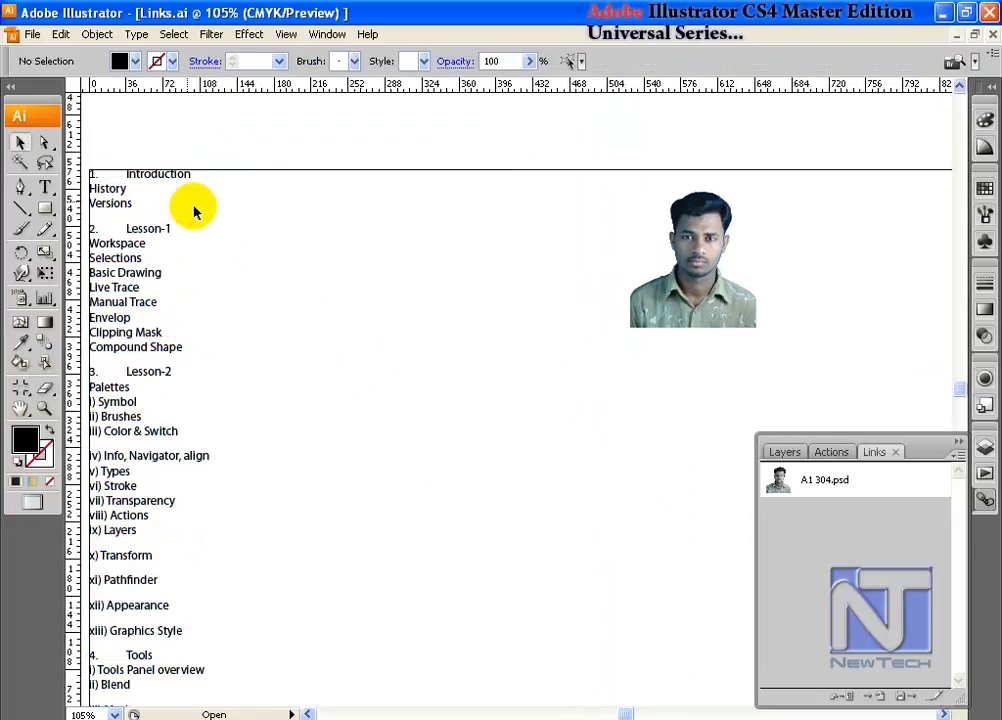
# - Place Introduction.docx a second time with Remove Text Formatting turned on
pyautogui.click(32, 34)
pyautogui.click(38, 311)
pyautogui.click(370, 330)
pyautogui.click(660, 438)
pyautogui.click(415, 430)
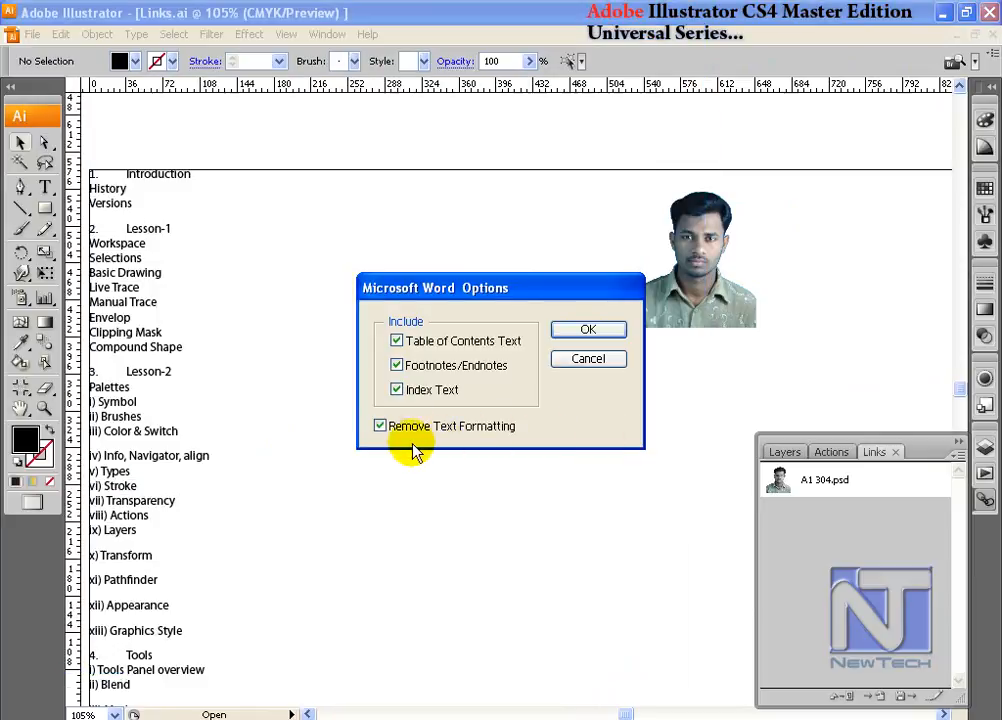
pyautogui.click(588, 332)
# - Position the unformatted text block beside the formatted one for comparison
pyautogui.moveTo(248, 300); pyautogui.dragTo(352, 448)
pyautogui.press('space')
pyautogui.moveTo(223, 404); pyautogui.dragTo(341, 416)
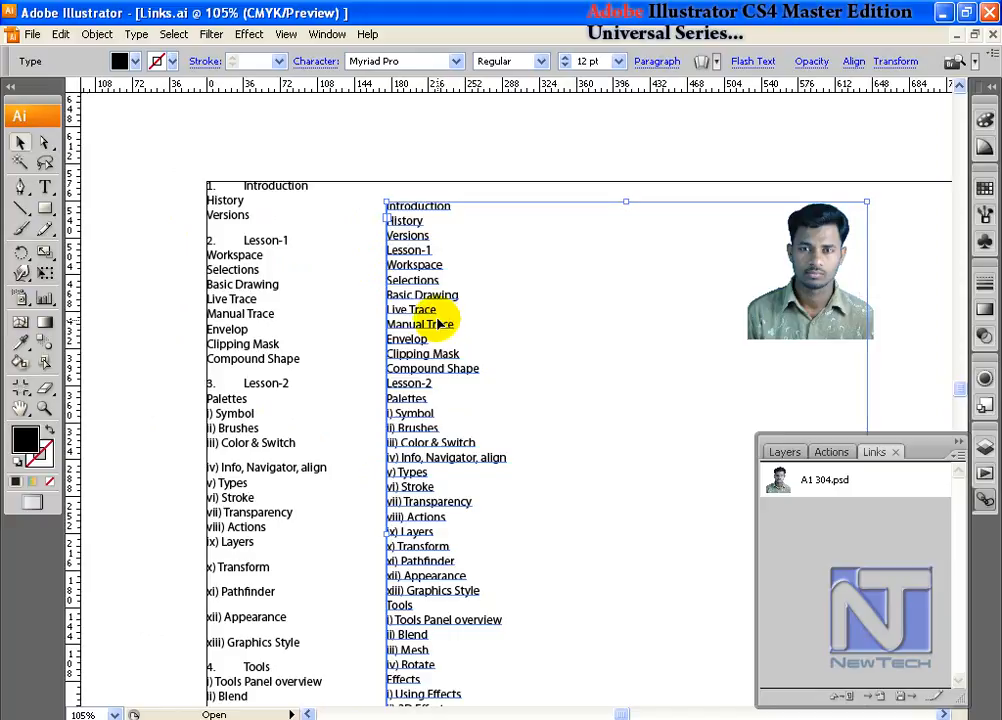
# - Cut all the text from the unformatted block and remove its empty text frame
pyautogui.doubleClick(410, 267)
pyautogui.moveTo(386, 206); pyautogui.dragTo(470, 710)
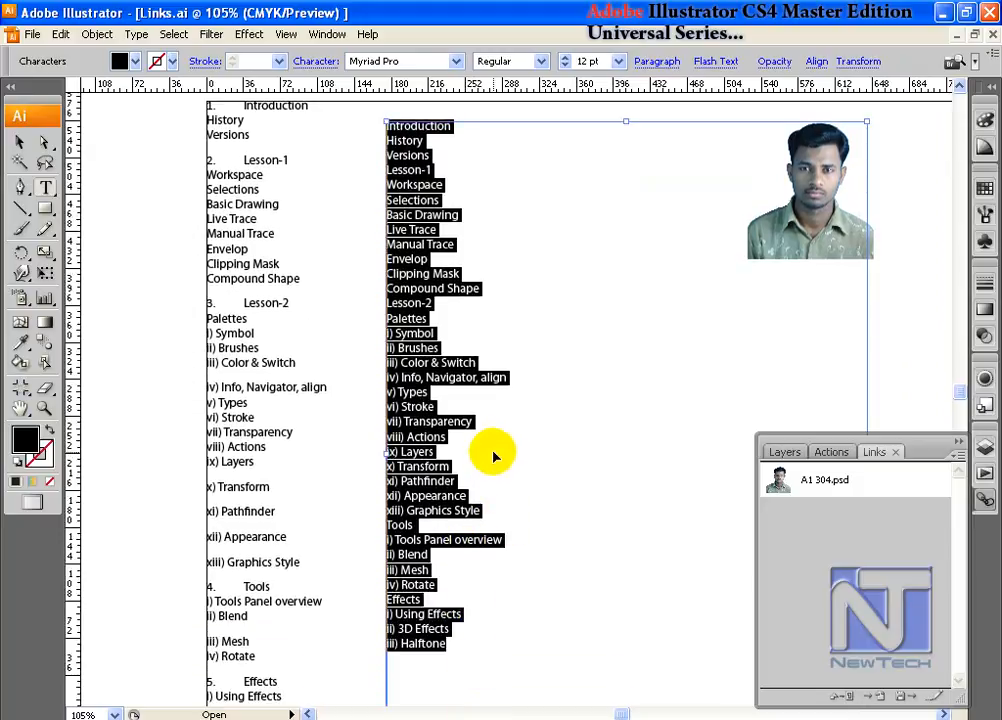
pyautogui.press('Delete')
pyautogui.click(18, 141)
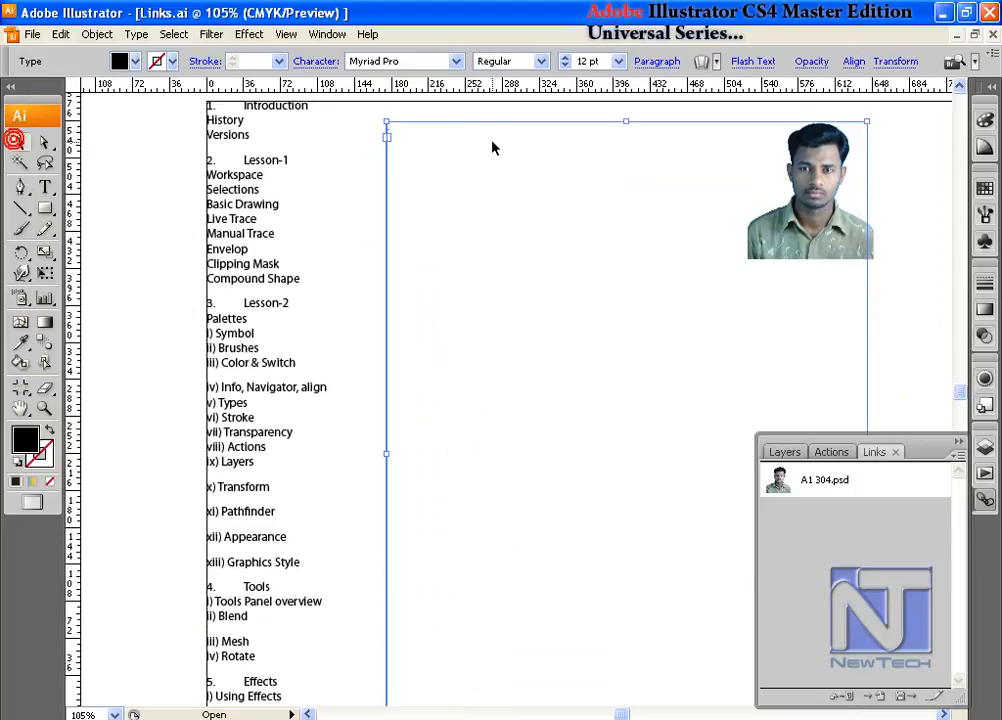
pyautogui.click(481, 197)
# - Draw an area text frame about 350 by 360 pt beside the formatted list and paste the cut text into it
pyautogui.click(45, 187)
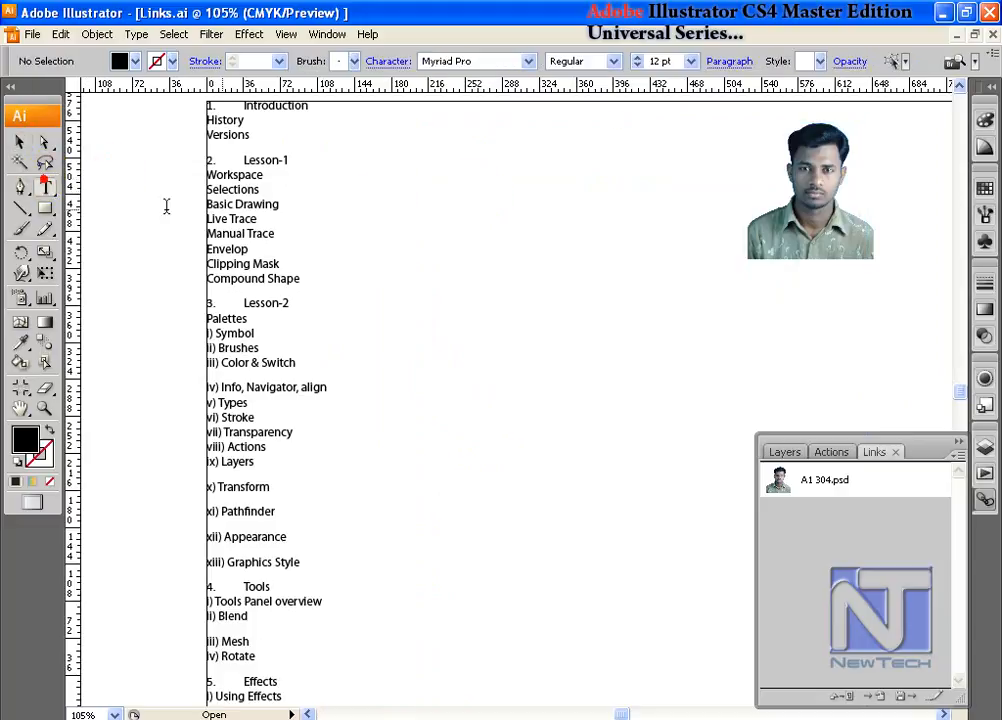
pyautogui.moveTo(389, 182); pyautogui.dragTo(748, 549)
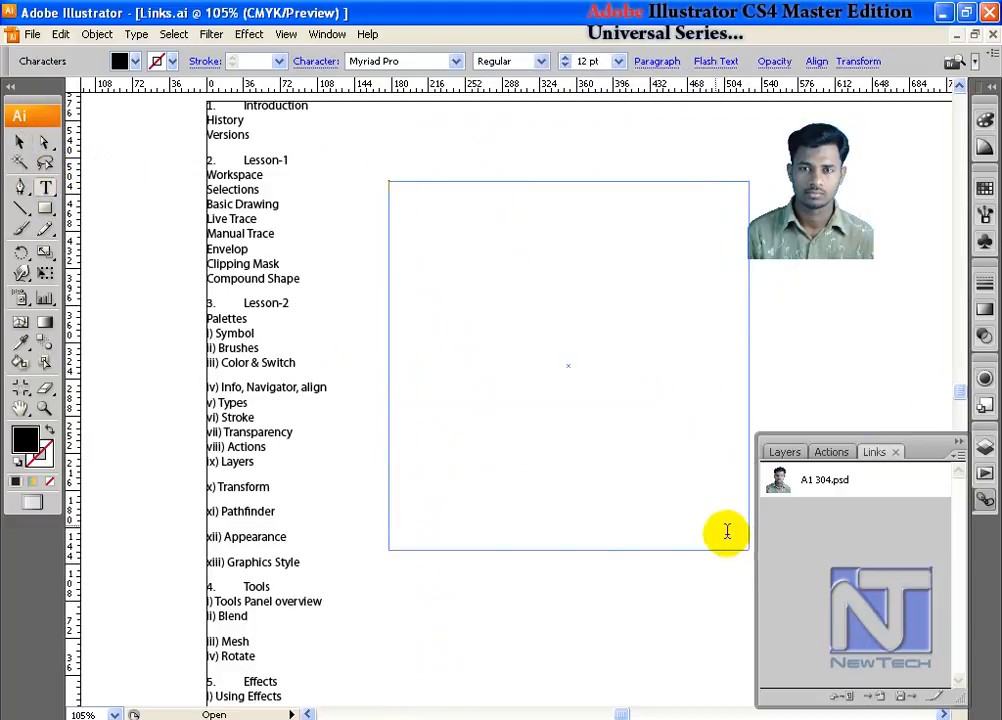
pyautogui.hotkey('ctrl', 'v')
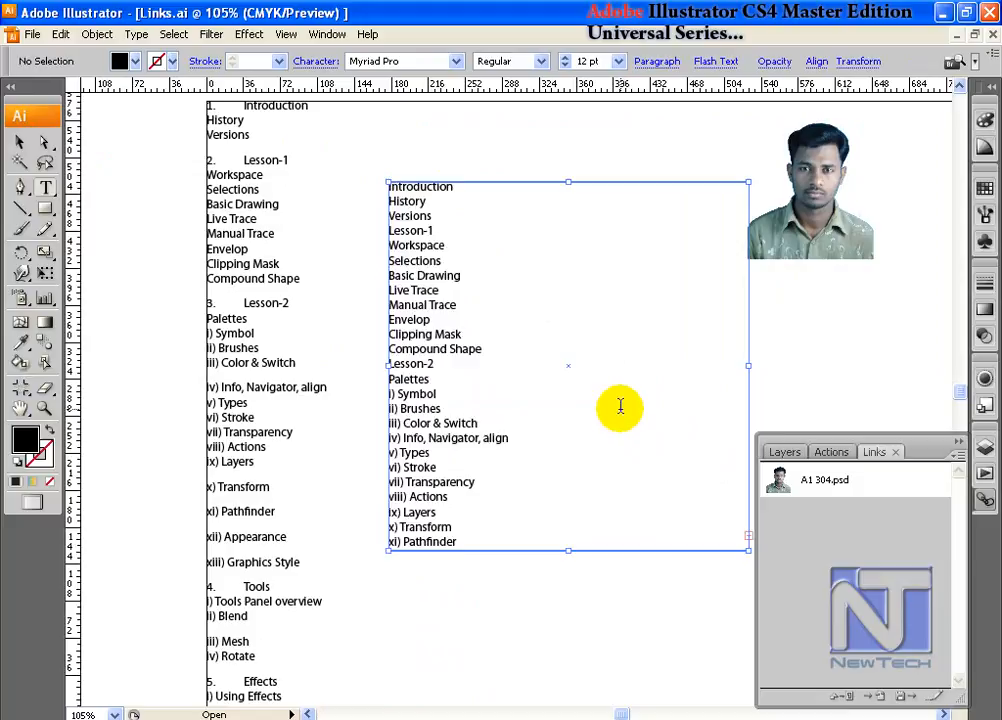
pyautogui.hotkey('ctrl', 'shift', 'a')
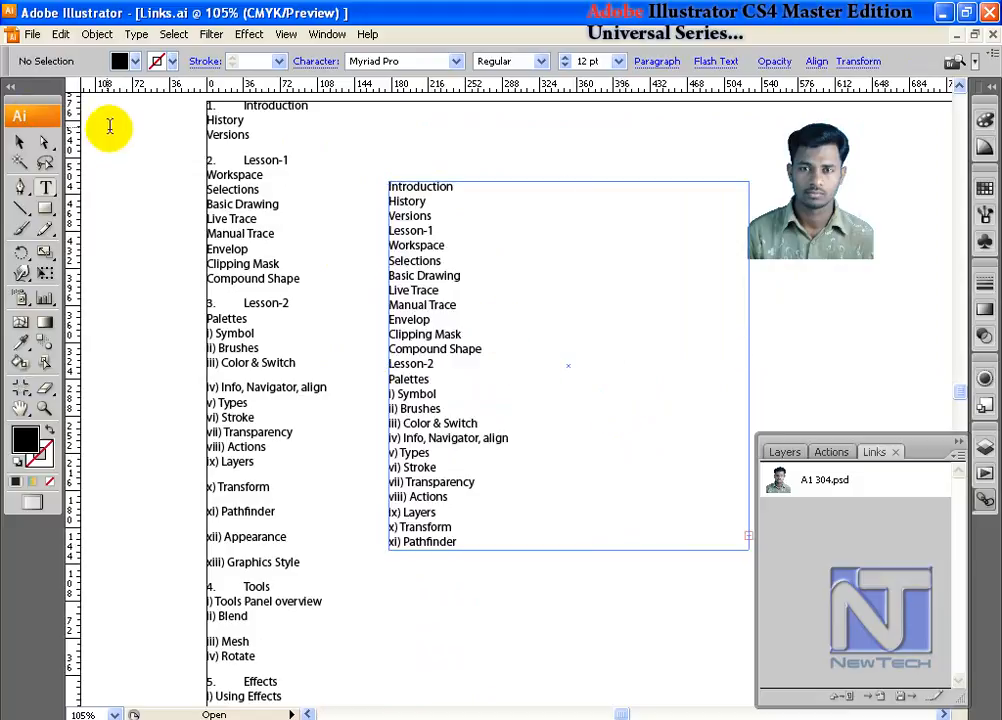
# - Select the pasted text frame, examine its lettering up close, and check whether the text is listed among the links
pyautogui.click(15, 145)
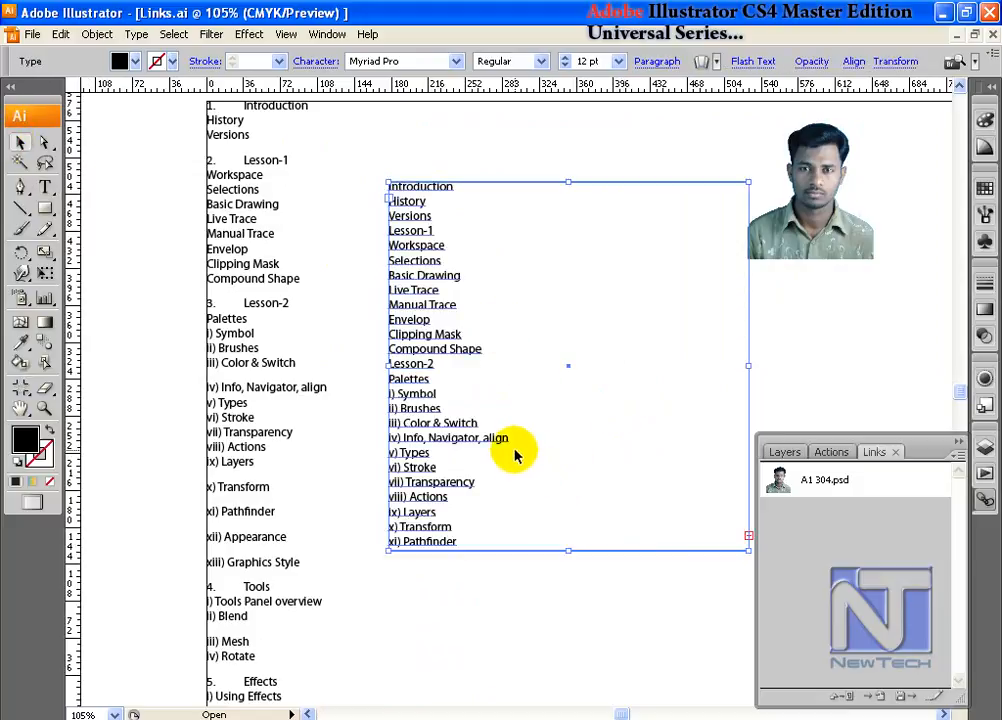
pyautogui.moveTo(509, 301); pyautogui.dragTo(382, 307)
pyautogui.moveTo(246, 261); pyautogui.dragTo(316, 343)
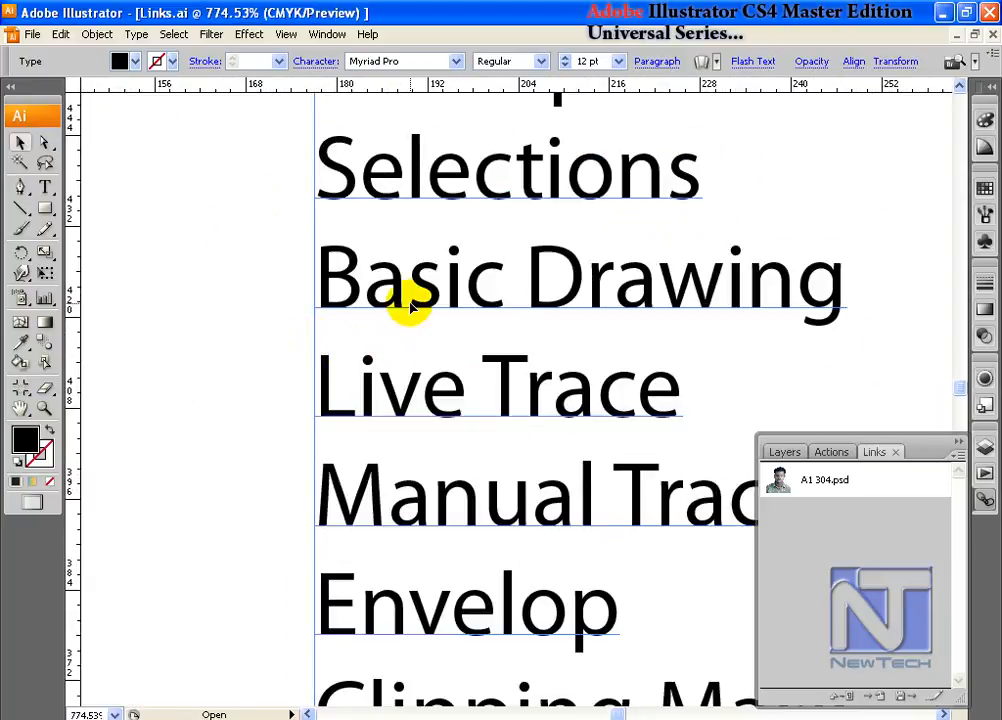
pyautogui.click(869, 480)
pyautogui.click(866, 530)
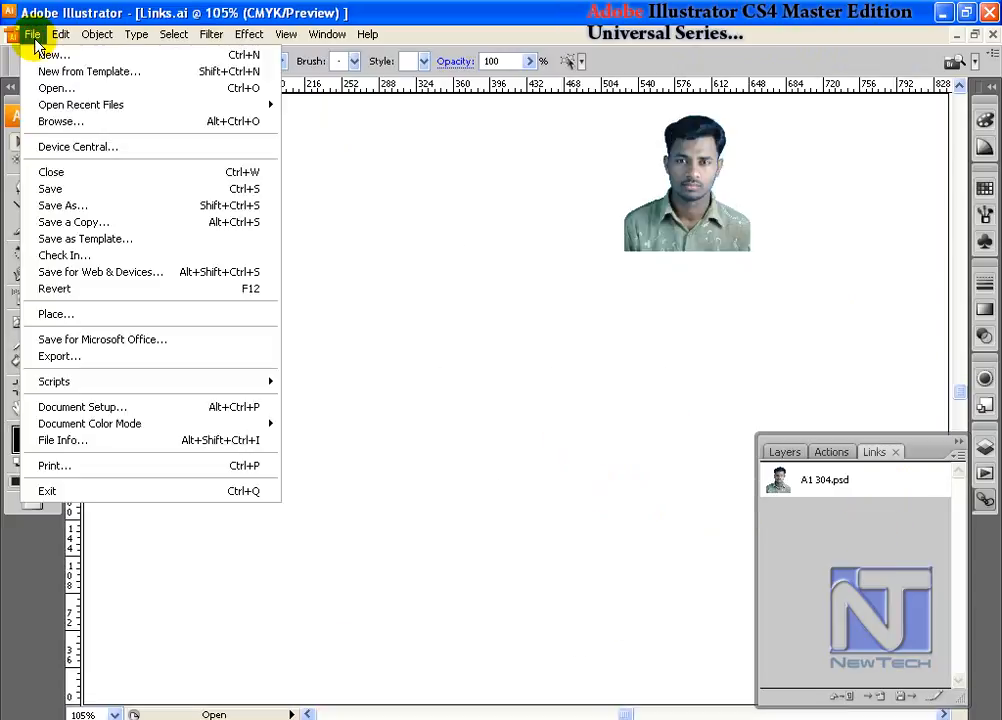
# - Place Flurish_05.eps from the Mega Collection 1 EPS folder as a linked file
pyautogui.click(90, 313)
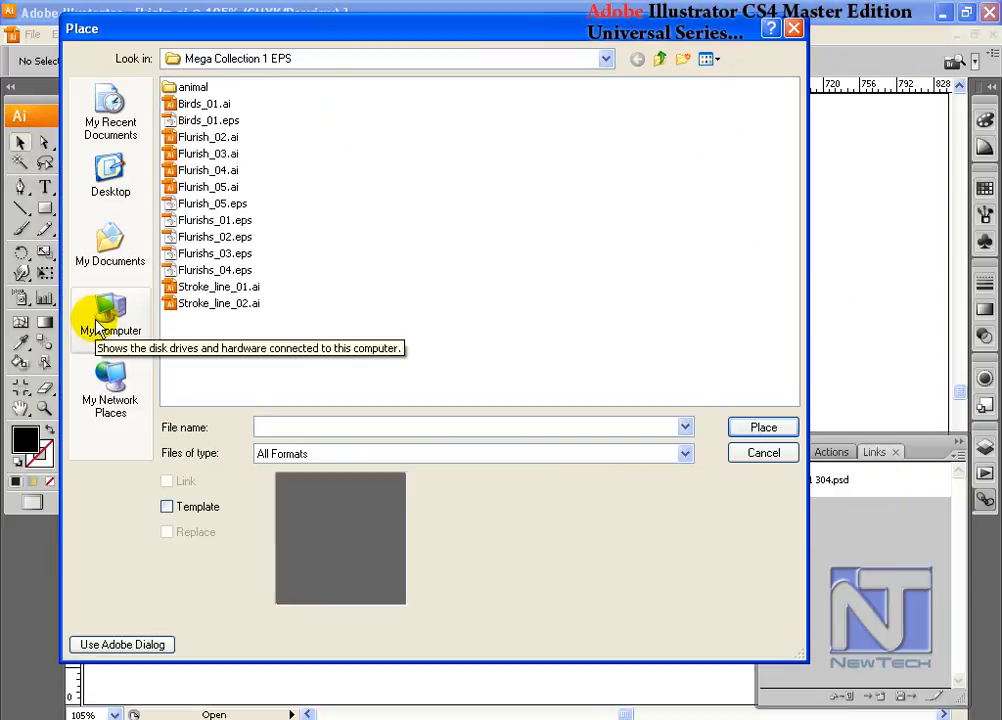
pyautogui.click(219, 204)
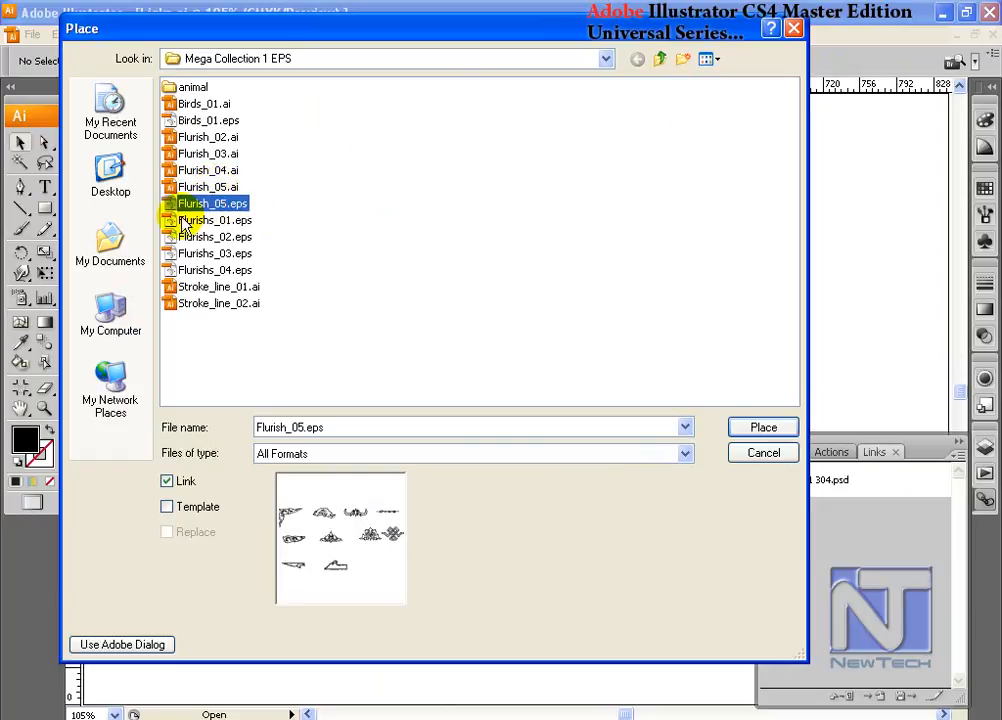
pyautogui.click(763, 428)
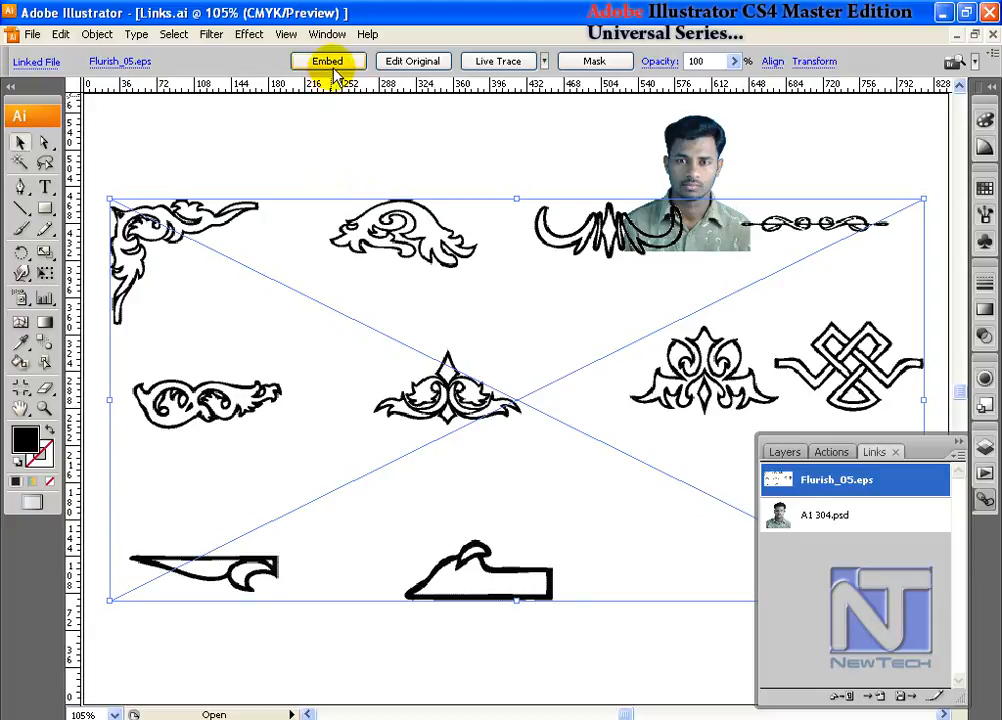
# - Try embedding the placed Flurish_05.eps artwork, and undo the embedding
pyautogui.click(331, 62)
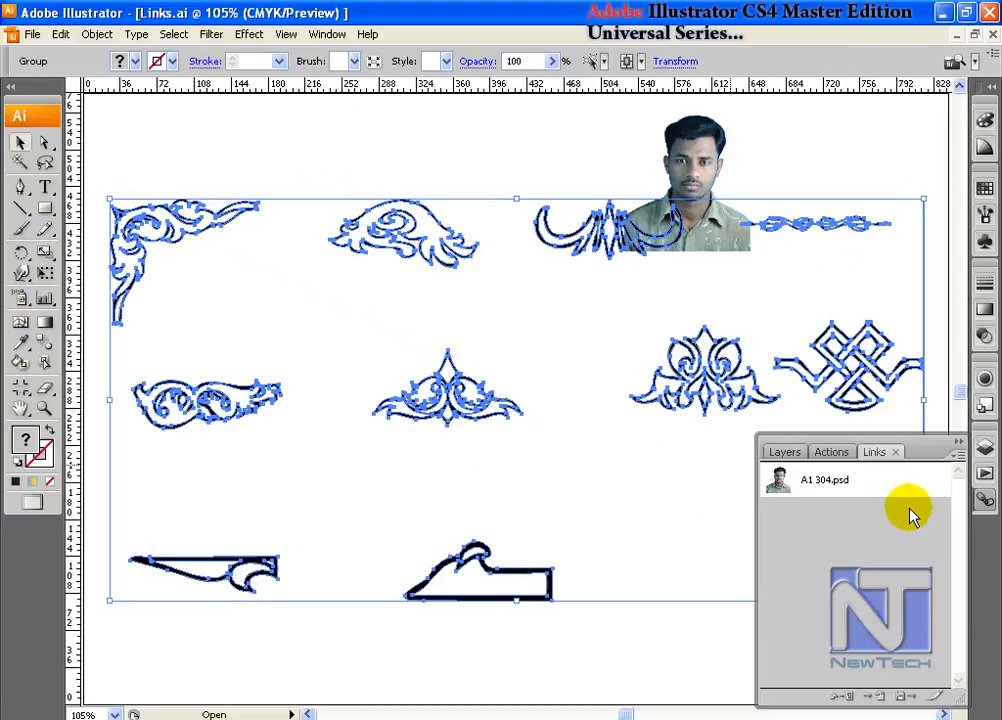
pyautogui.hotkey('ctrl', 'z')
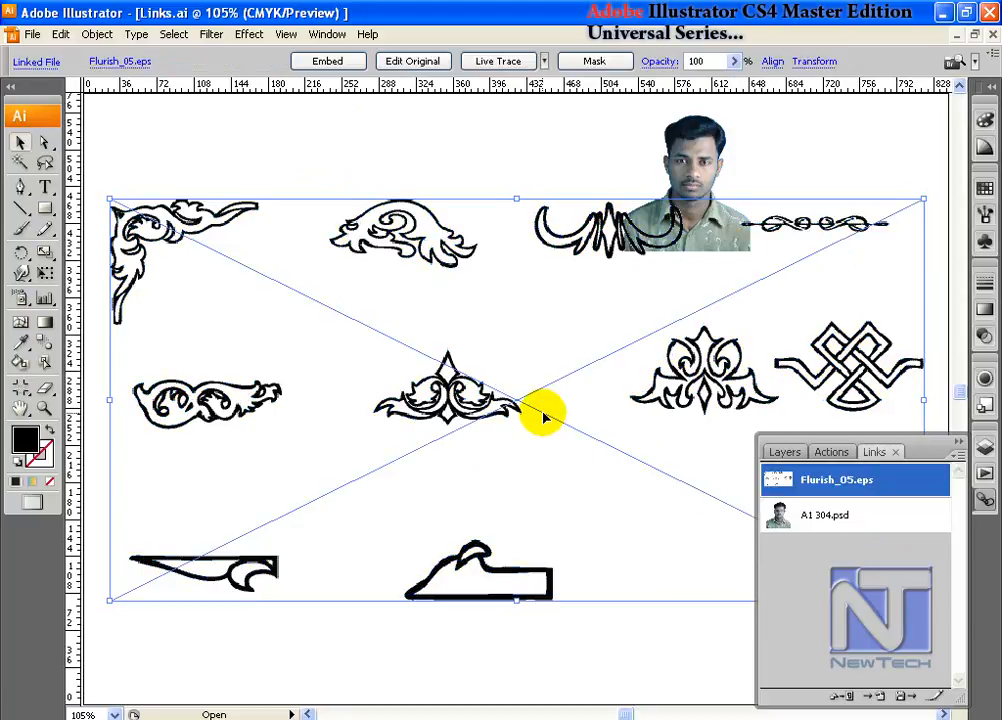
# - Resize the linked ornament artwork from its upper-left corner and open Flurish_05.eps with Edit Original
pyautogui.click(106, 197)
pyautogui.click(127, 214)
pyautogui.moveTo(110, 199); pyautogui.dragTo(222, 281)
pyautogui.click(429, 64)
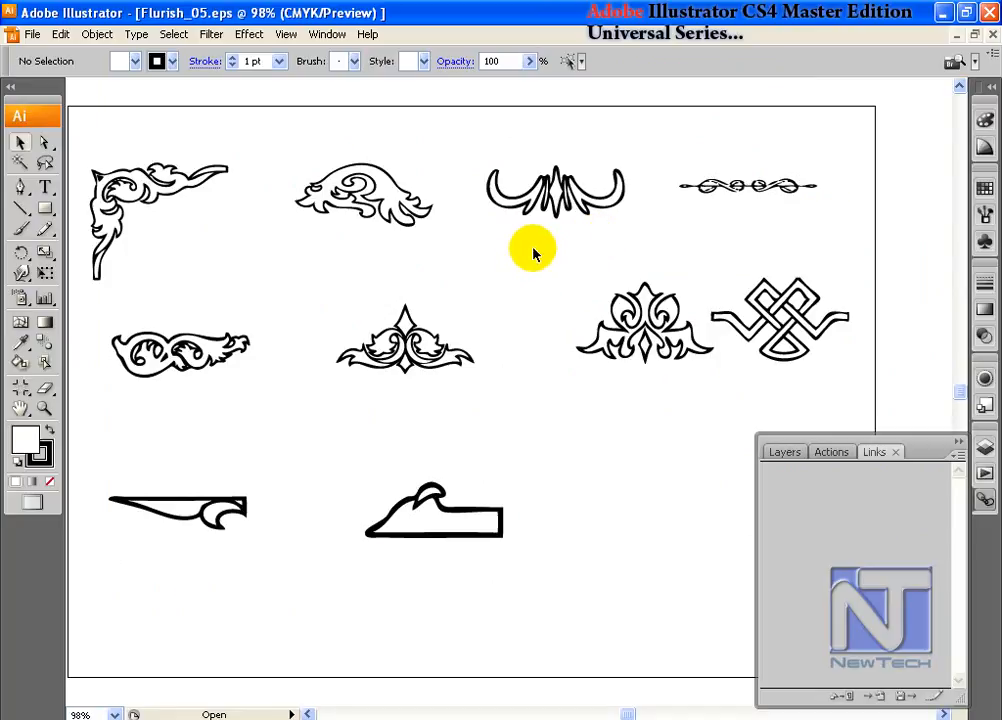
# - Close Flurish_05.eps, then shift the linked ornament artwork in Links.ai slightly and embed it
pyautogui.click(993, 34)
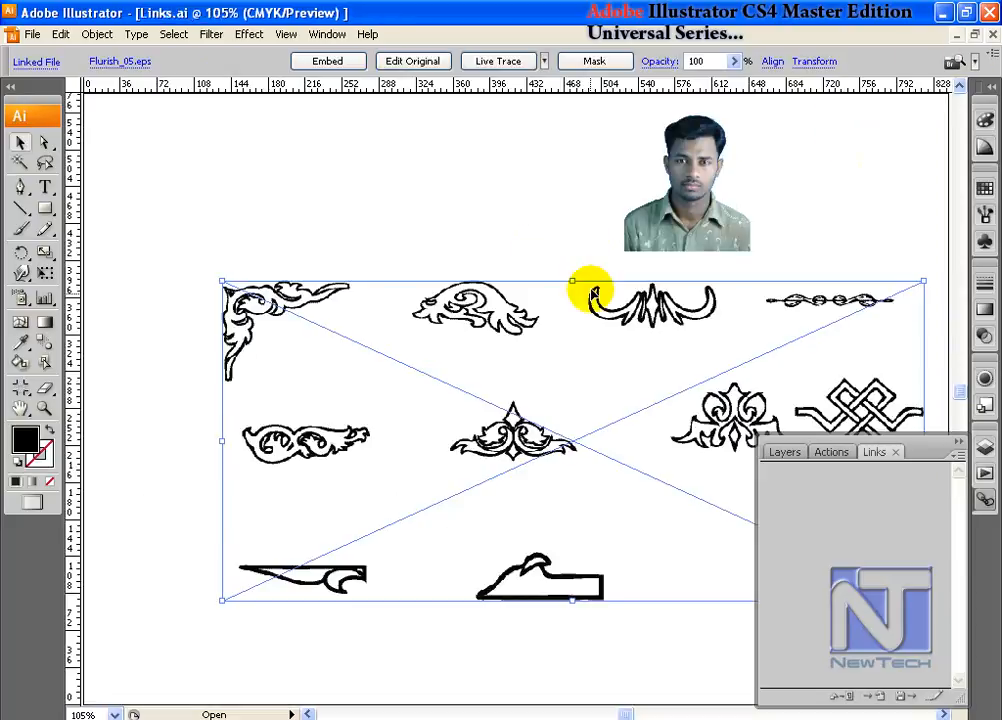
pyautogui.moveTo(521, 342); pyautogui.dragTo(510, 341)
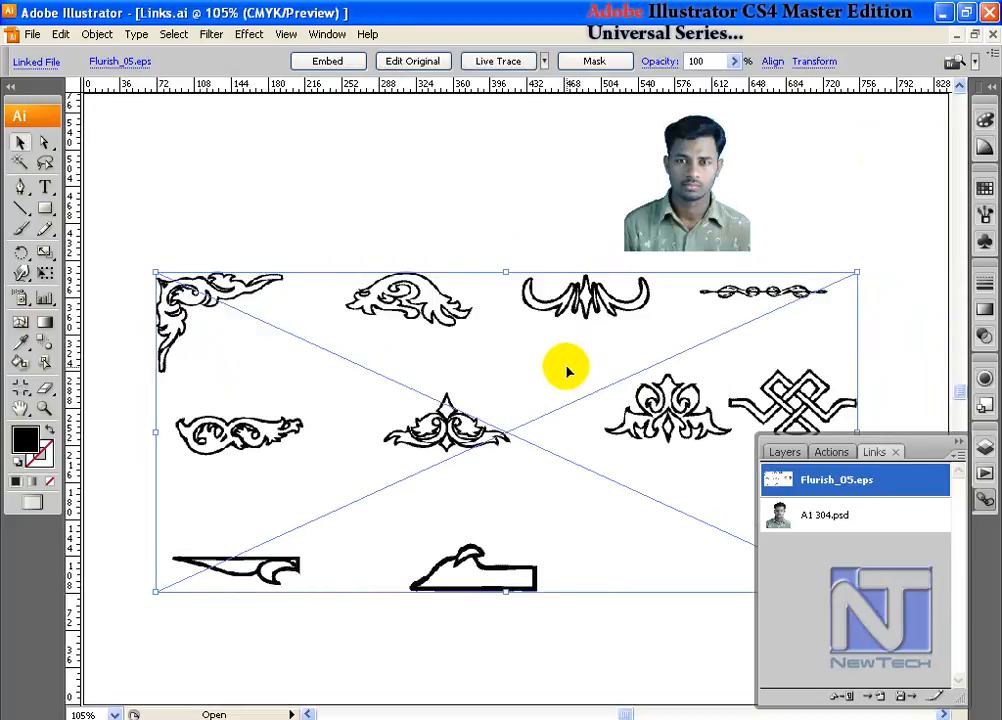
pyautogui.click(330, 61)
pyautogui.click(471, 293)
pyautogui.click(403, 300)
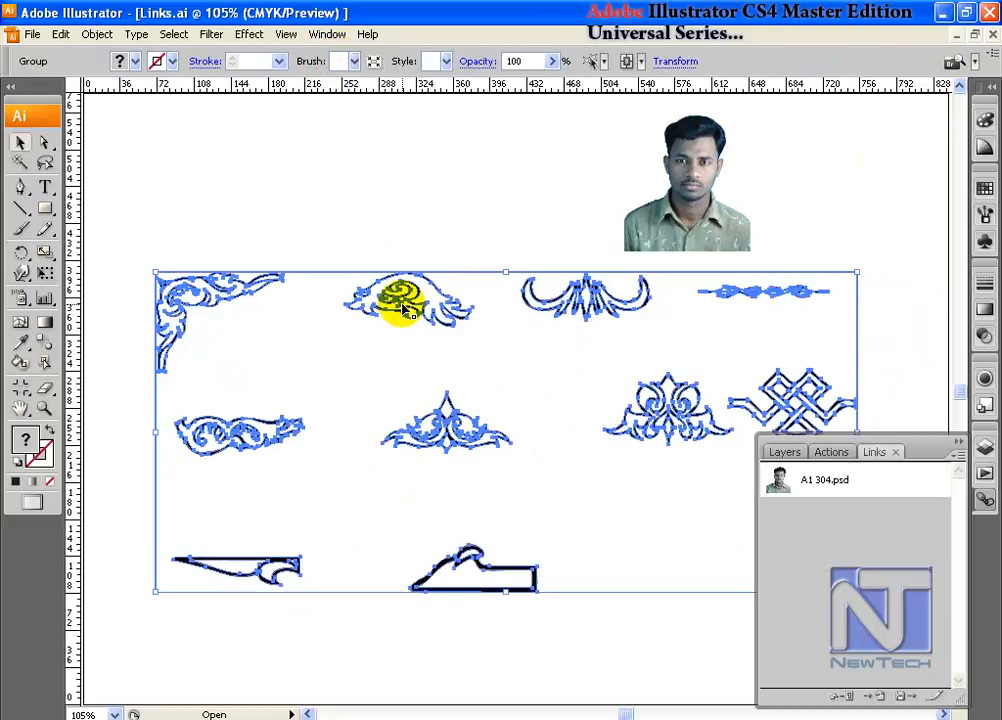
# - Ungroup the embedded artwork and move the middle-row symmetrical ornament to the empty area above the other ornaments
pyautogui.rightClick(404, 305)
pyautogui.click(444, 364)
pyautogui.click(446, 357)
pyautogui.click(402, 282)
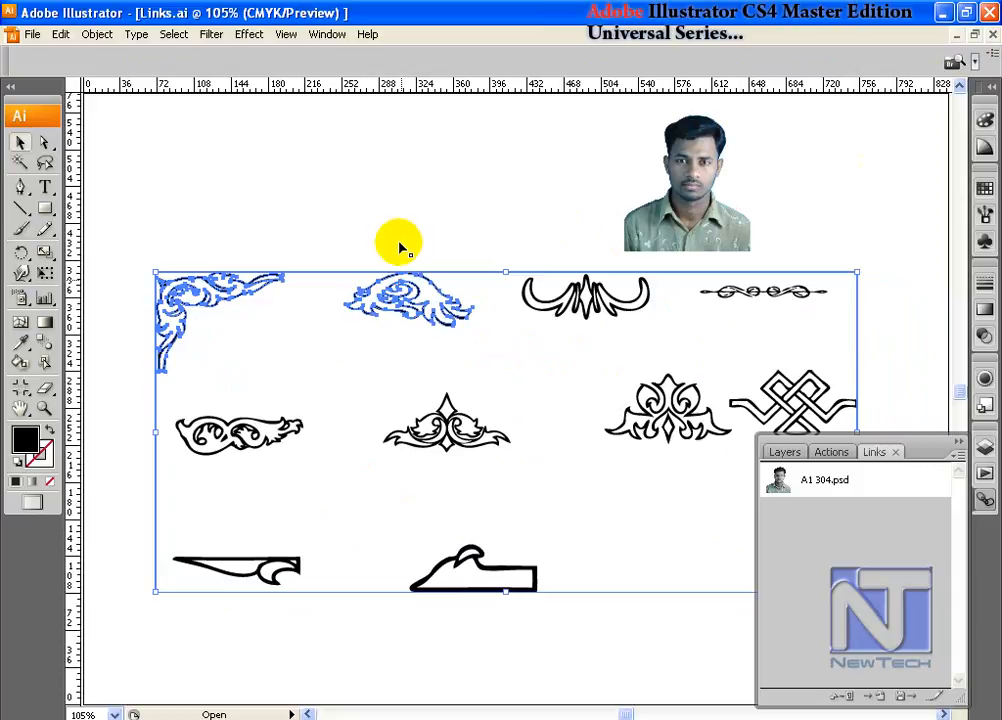
pyautogui.moveTo(447, 429); pyautogui.dragTo(348, 208)
# - Examine the moved ornament's outlines up close, return to the full page, and select the ornament
pyautogui.click(284, 152)
pyautogui.moveTo(283, 152); pyautogui.dragTo(418, 248)
pyautogui.moveTo(532, 286); pyautogui.dragTo(484, 220)
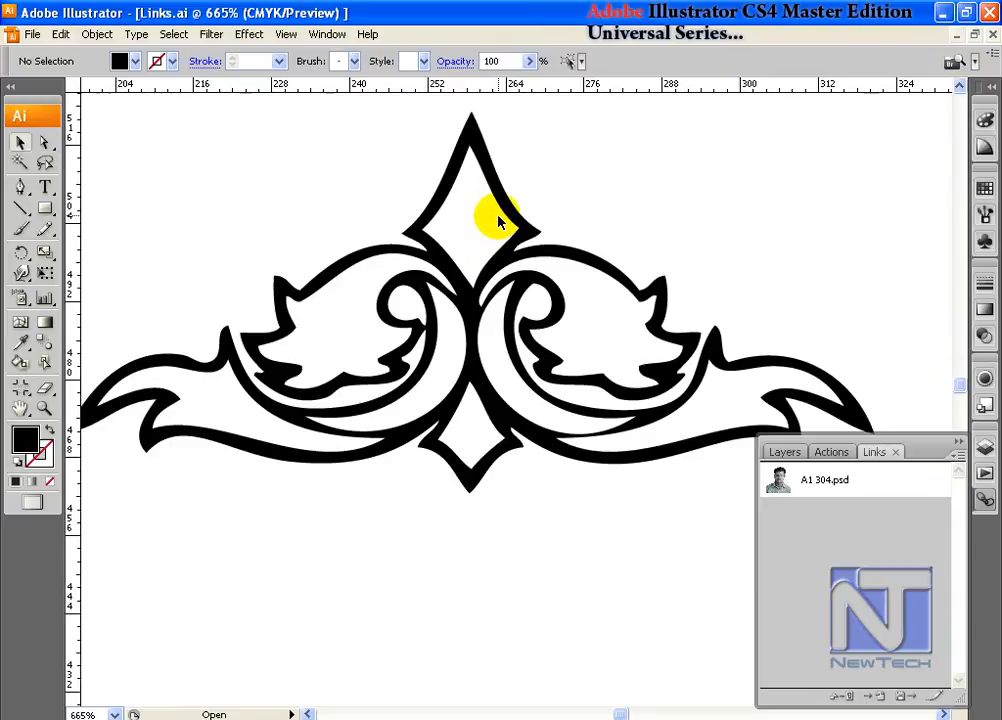
pyautogui.hotkey('ctrl', '0')
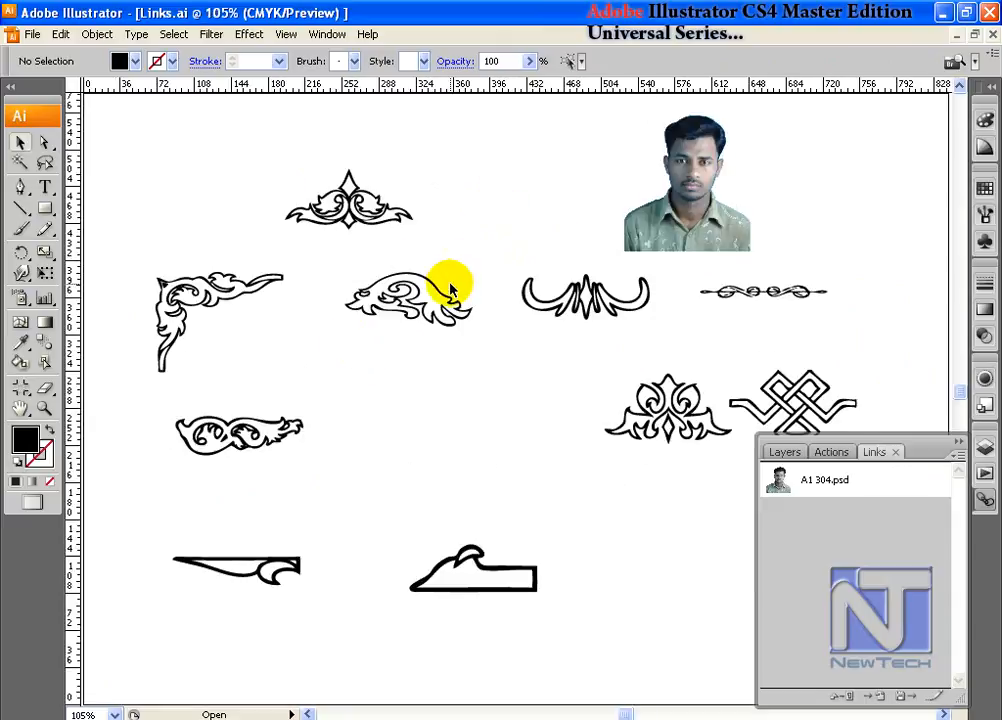
pyautogui.click(250, 287)
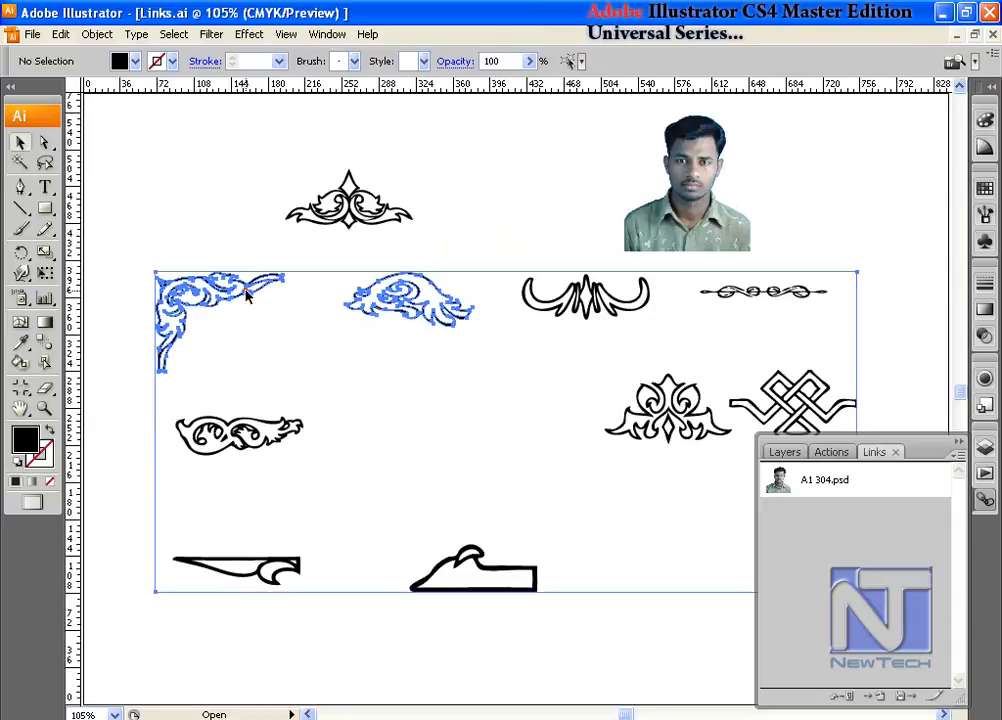
pyautogui.click(350, 224)
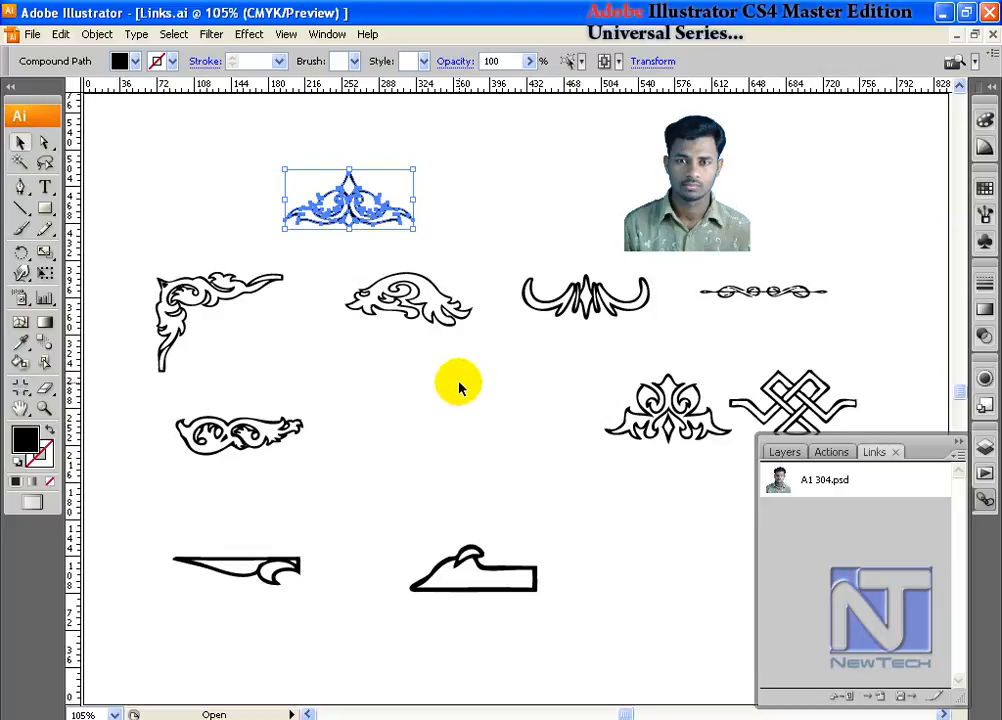
# - Place Stroke_line_01.ai from the Mega Collection 1 EPS folder as a linked file, with Crop to set to Media
pyautogui.click(32, 34)
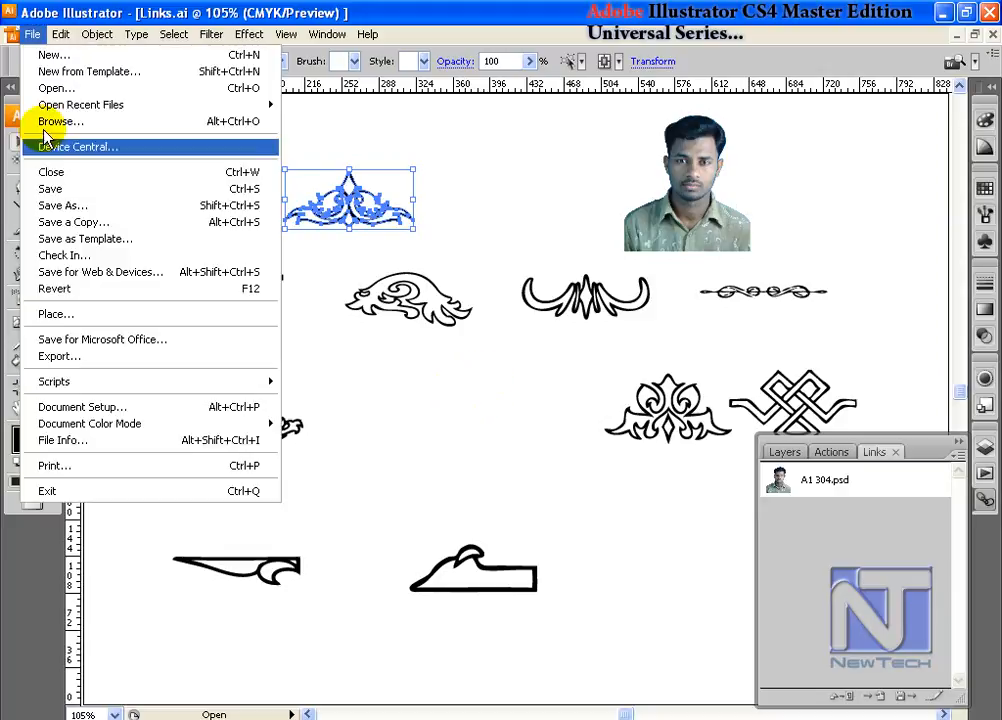
pyautogui.click(72, 316)
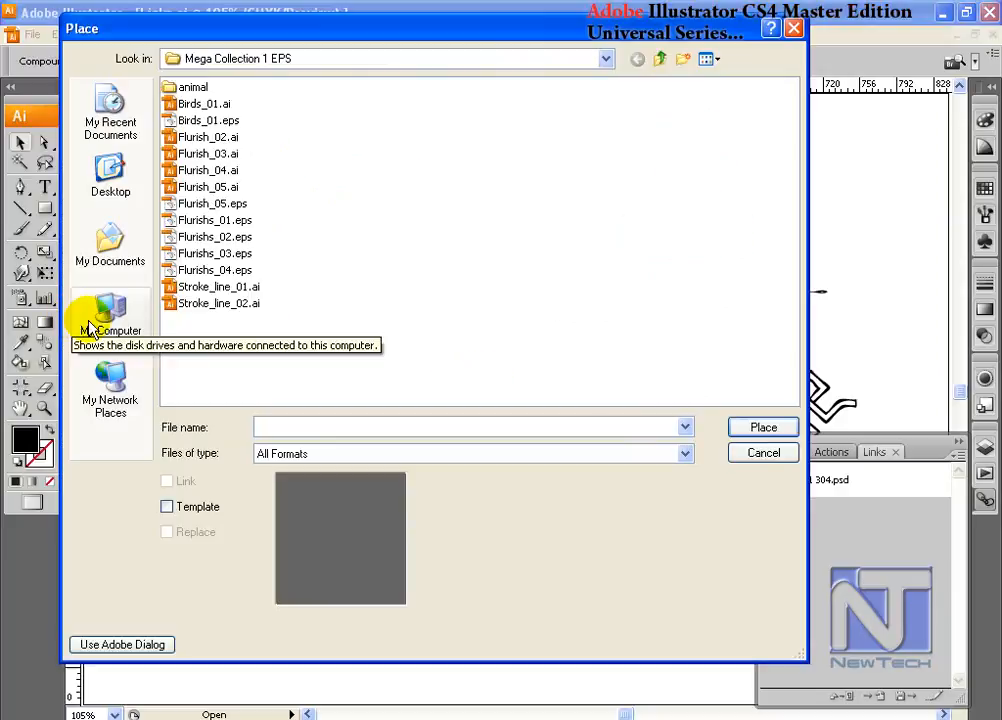
pyautogui.click(216, 287)
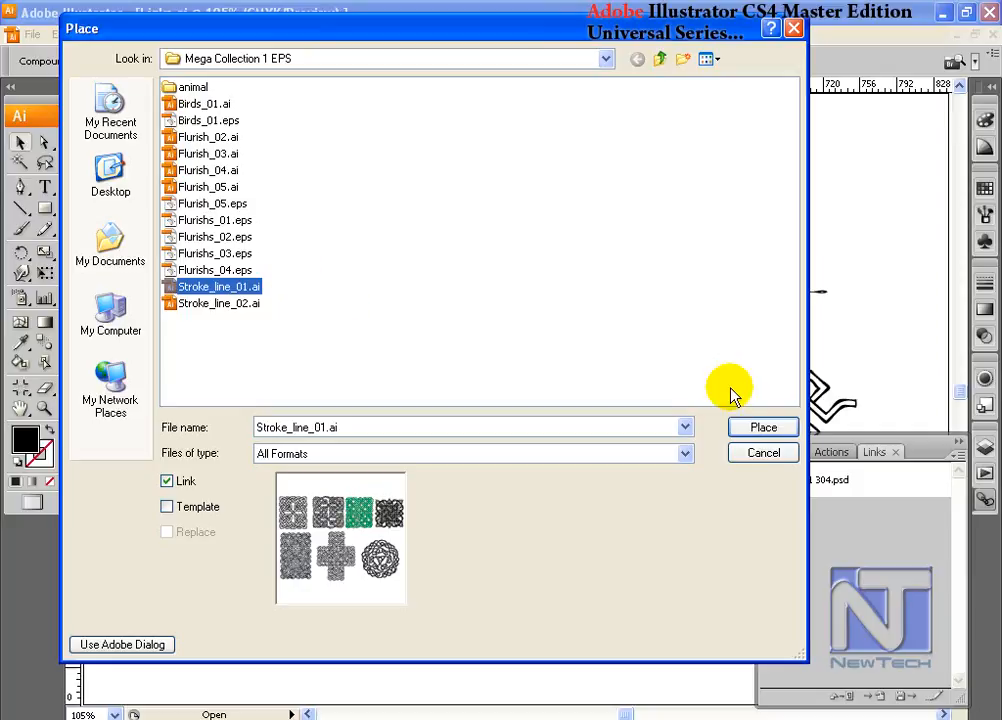
pyautogui.click(748, 430)
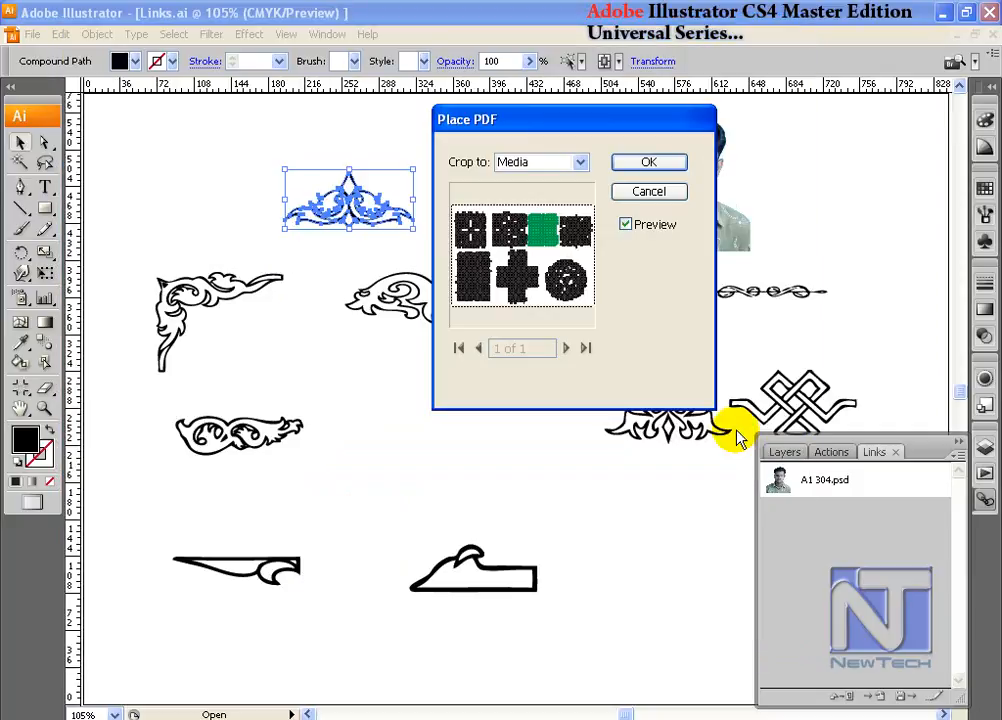
pyautogui.click(577, 163)
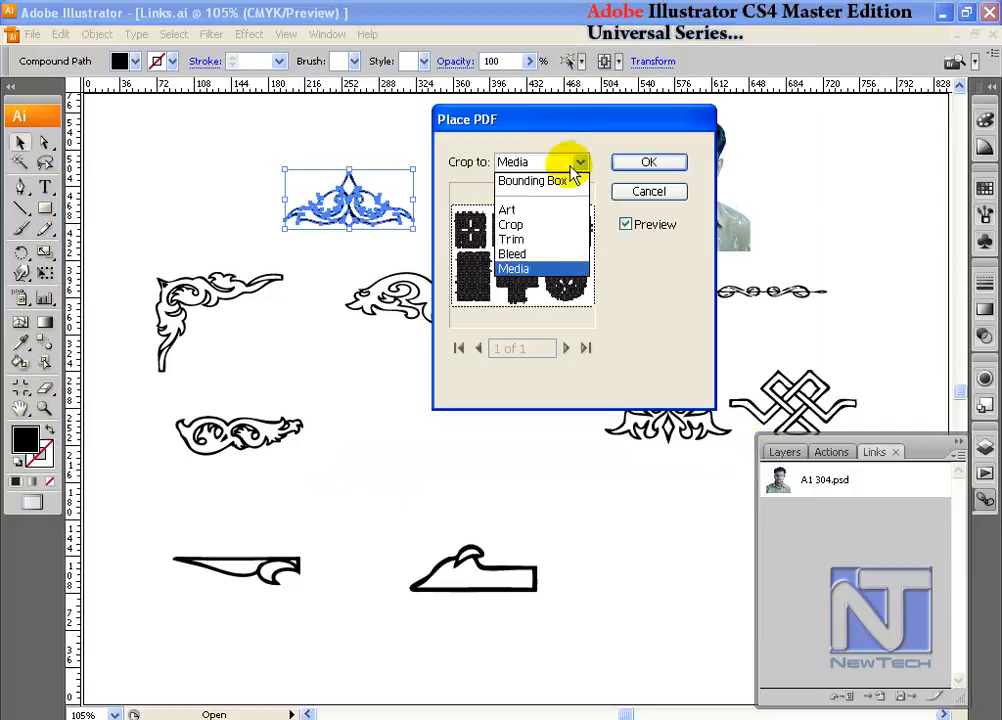
pyautogui.click(530, 238)
pyautogui.click(579, 163)
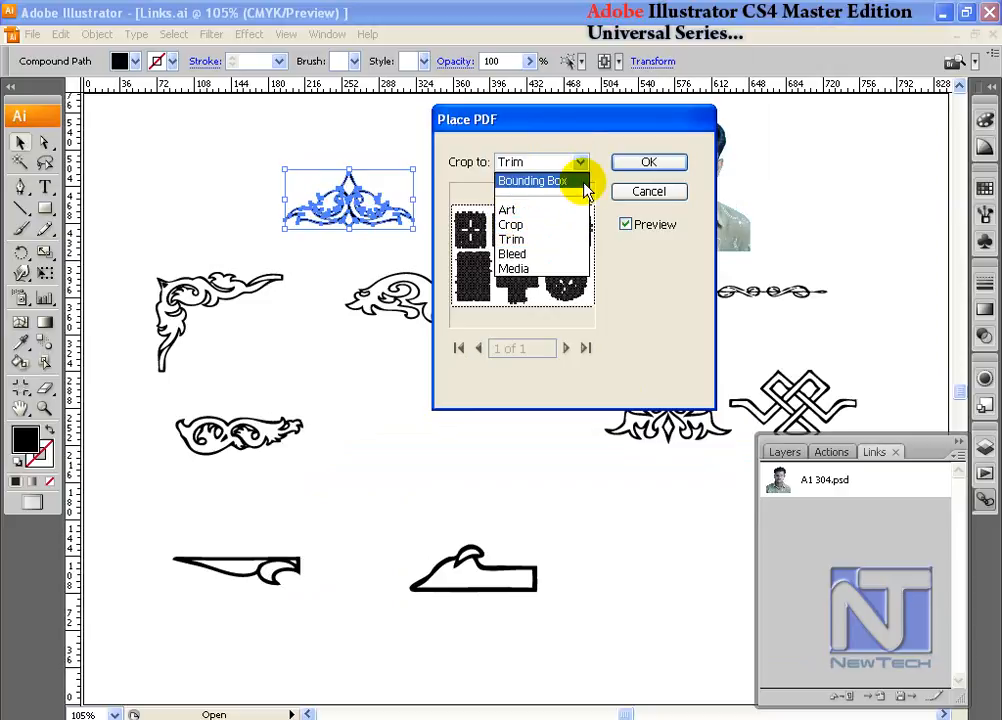
pyautogui.click(537, 268)
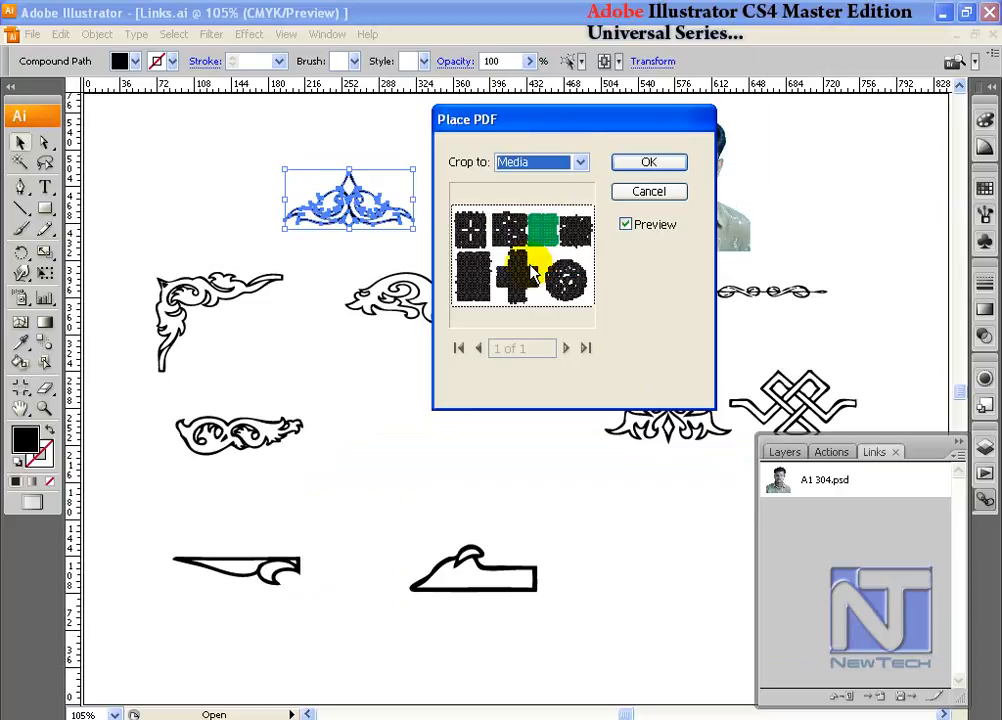
pyautogui.click(664, 162)
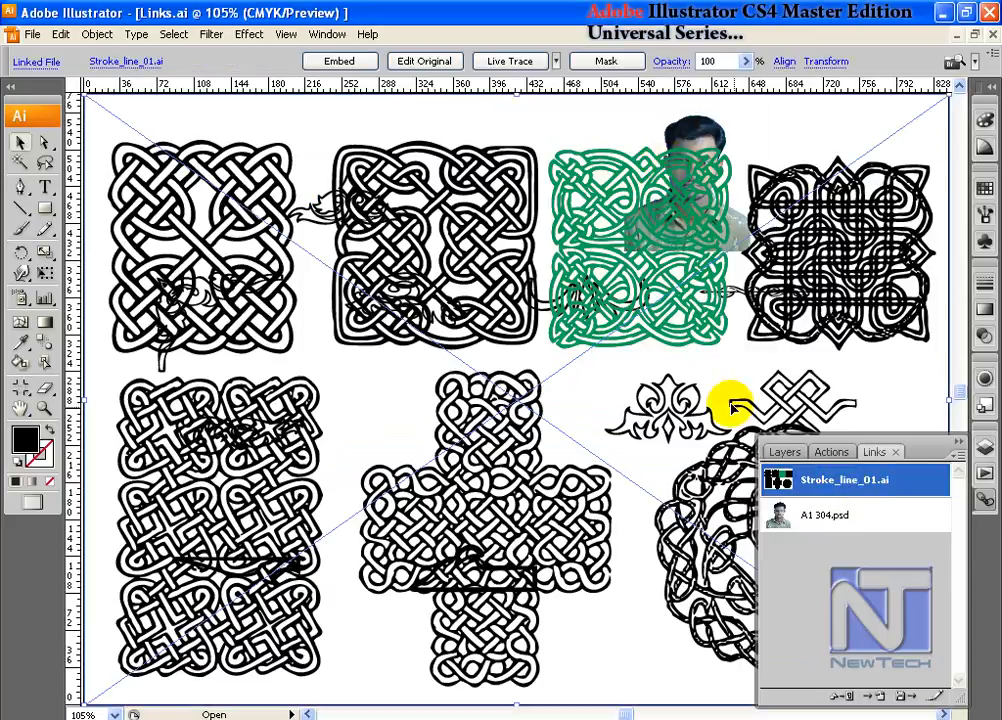
# - Embed the placed Stroke_line_01.ai artwork and inspect the first knot pattern's edges up close
pyautogui.click(327, 62)
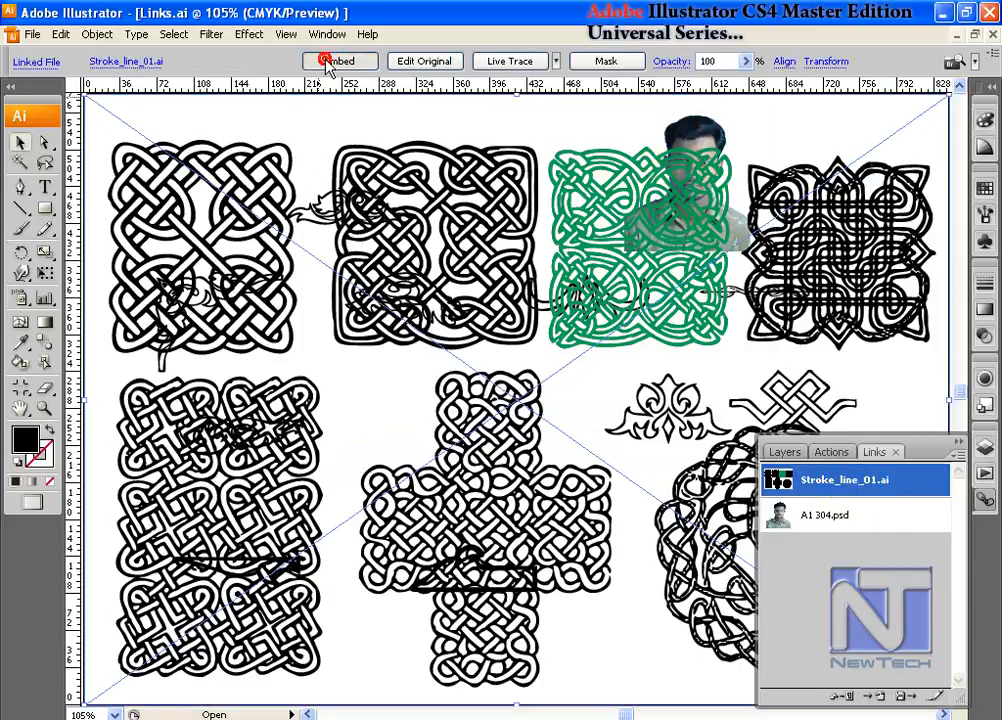
pyautogui.click(309, 109)
pyautogui.click(366, 305)
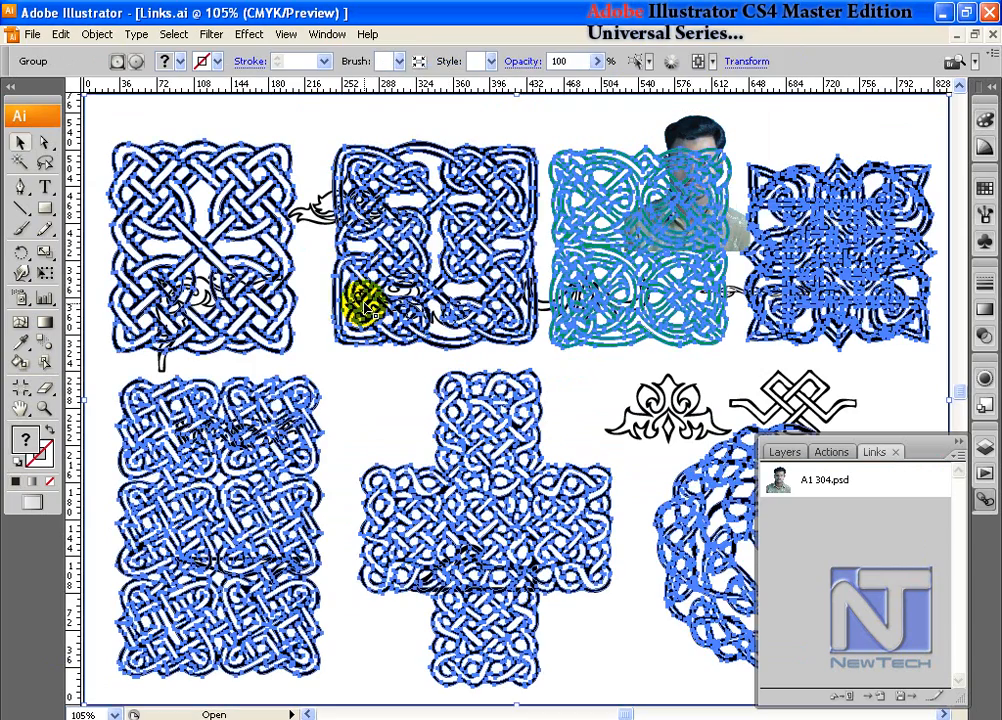
pyautogui.moveTo(208, 155); pyautogui.dragTo(256, 222)
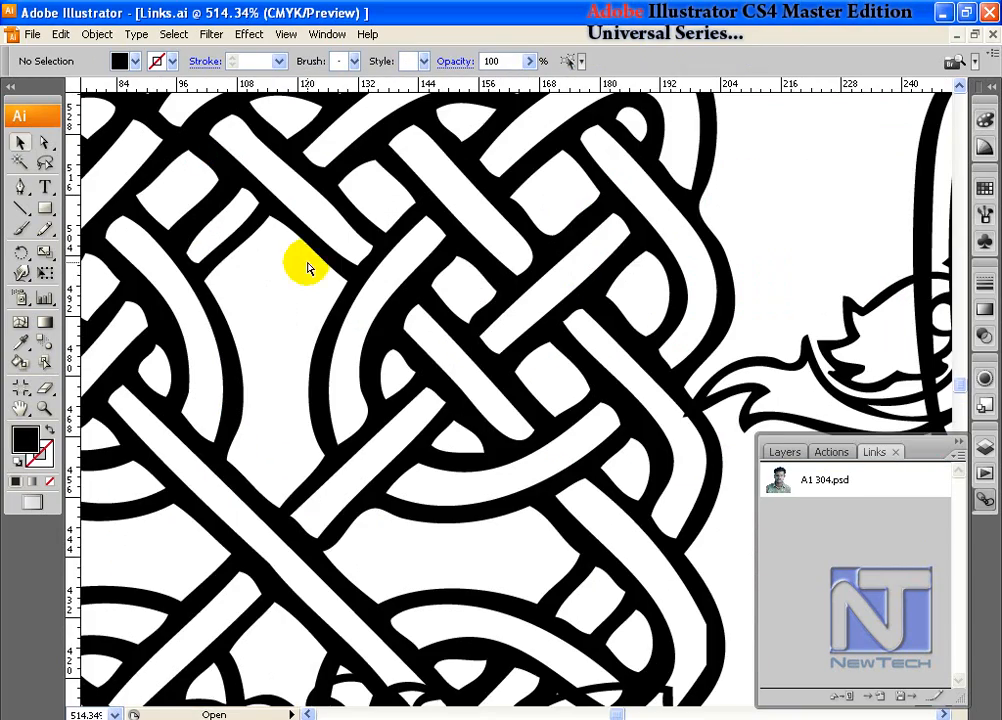
pyautogui.hotkey('ctrl', '0')
# - Delete all knotwork and ornament artwork and move the linked A1 304.psd photo near the middle of the page
pyautogui.click(414, 235)
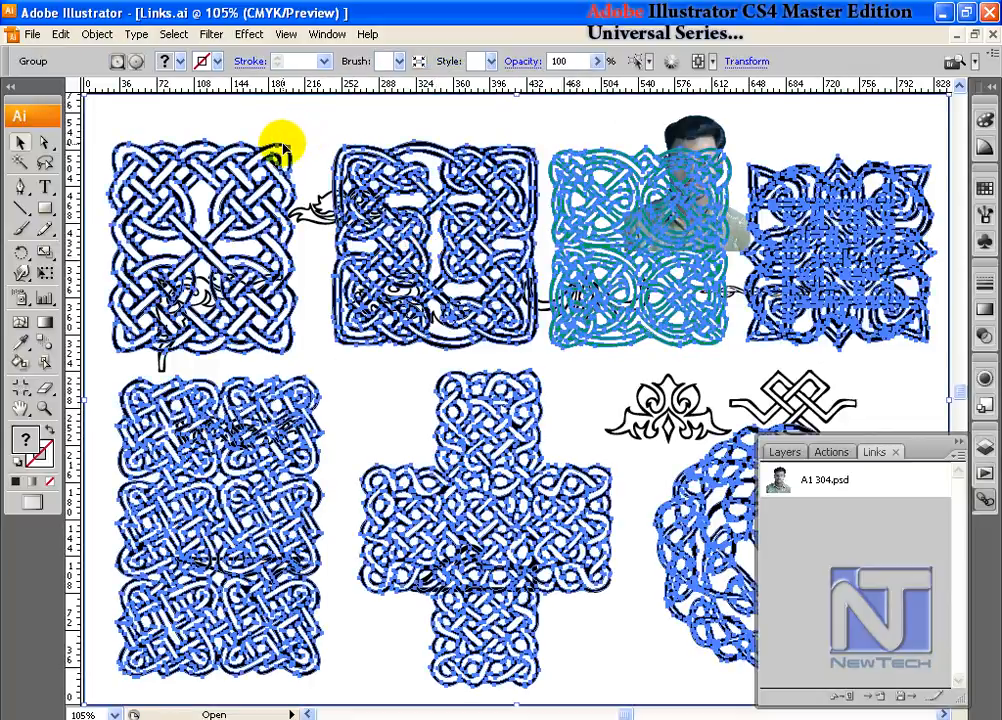
pyautogui.press('Delete')
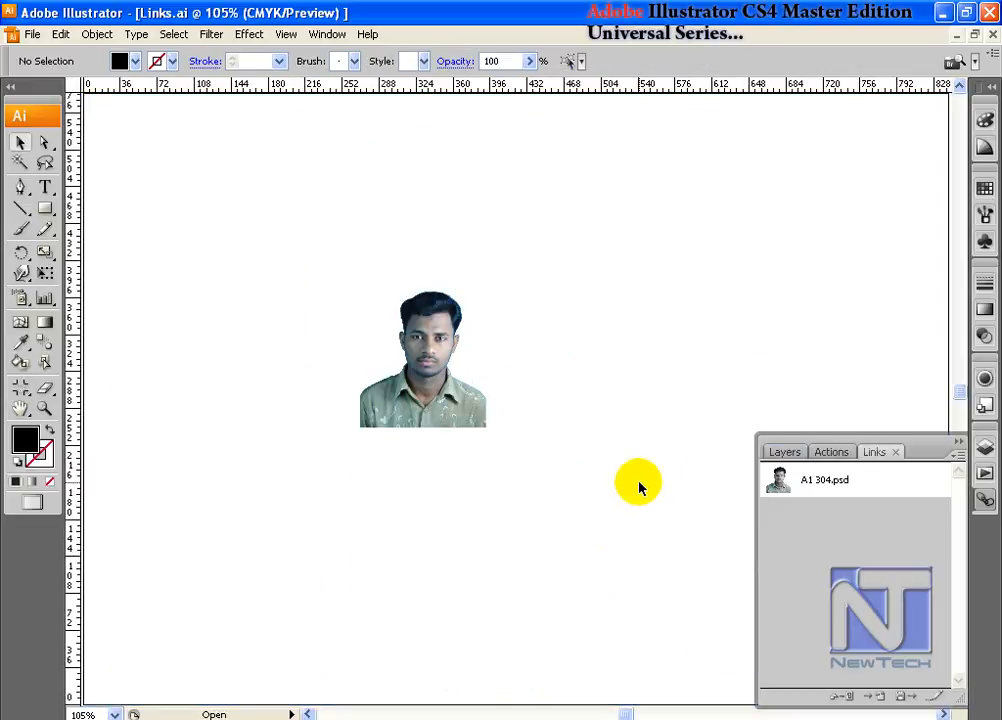
pyautogui.click(446, 396)
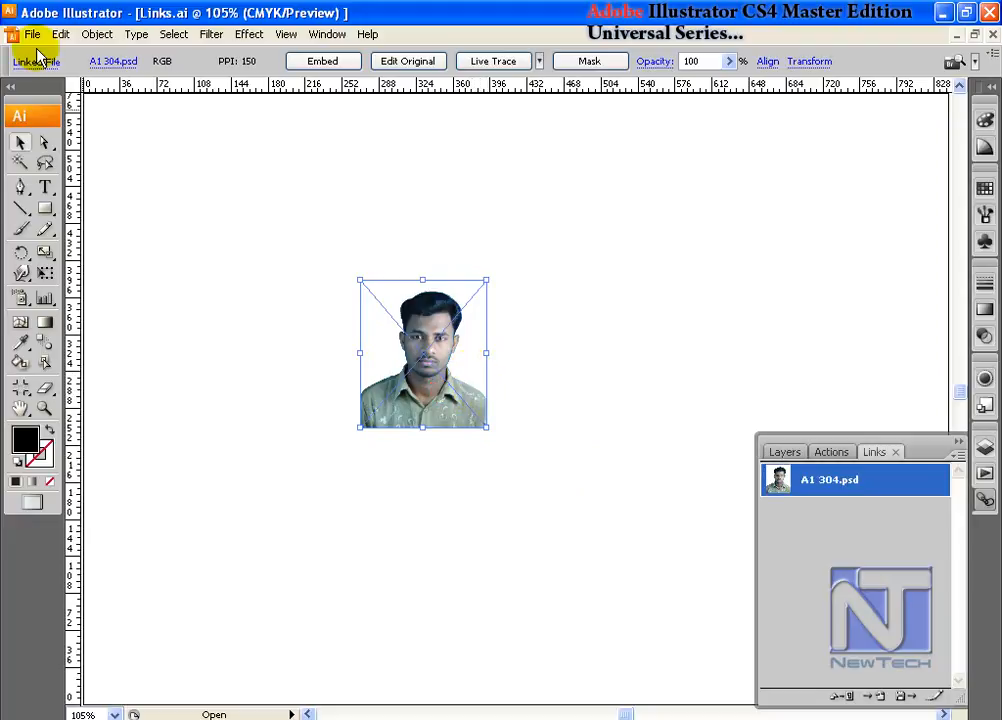
# - Review the Link Information details of A1 304.psd, both from its list entry and with the Link Information command
pyautogui.doubleClick(830, 482)
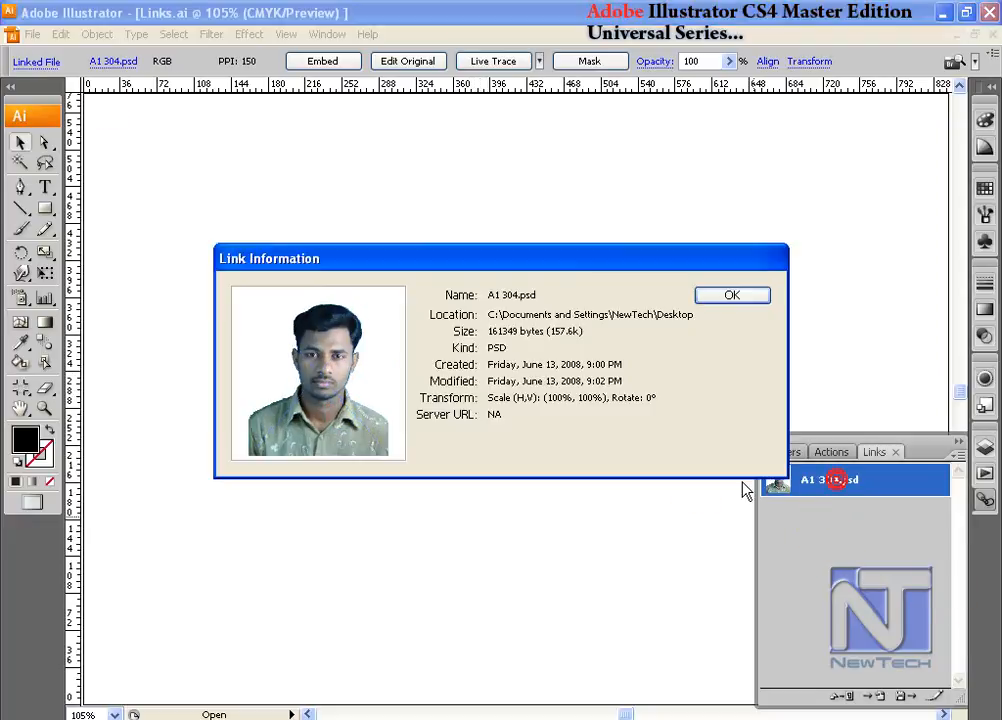
pyautogui.moveTo(450, 258); pyautogui.dragTo(366, 158)
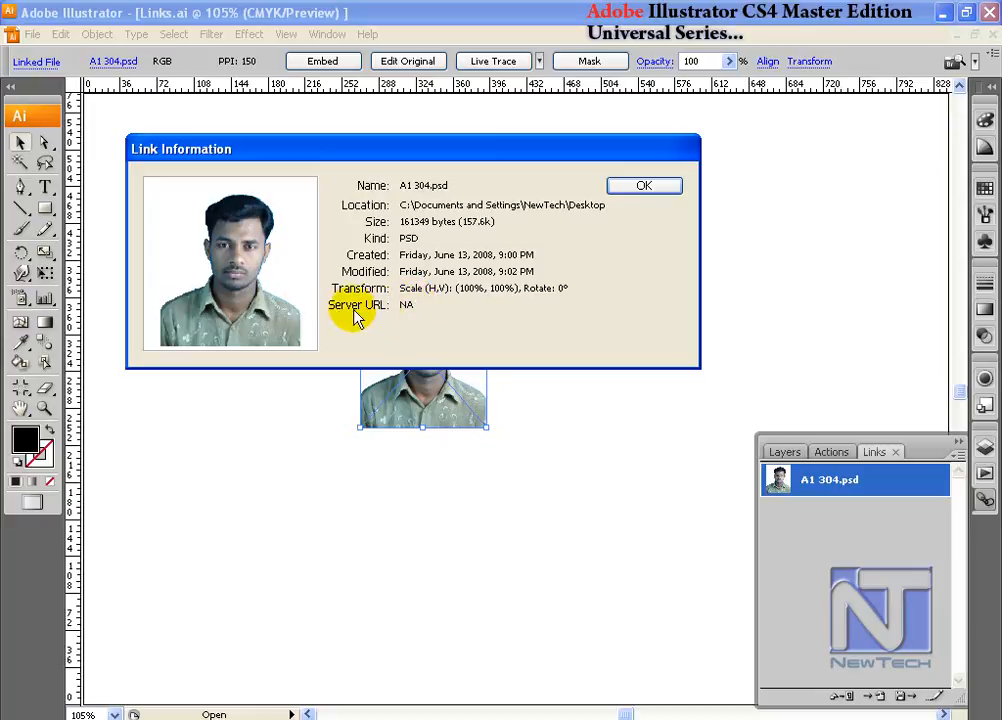
pyautogui.click(644, 187)
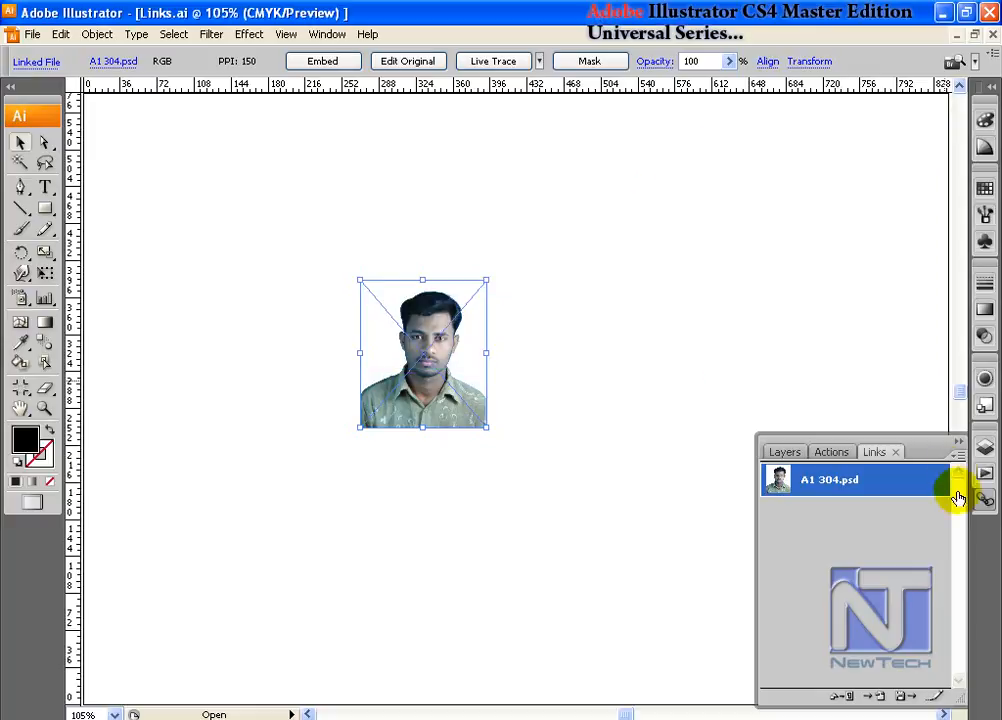
pyautogui.click(957, 455)
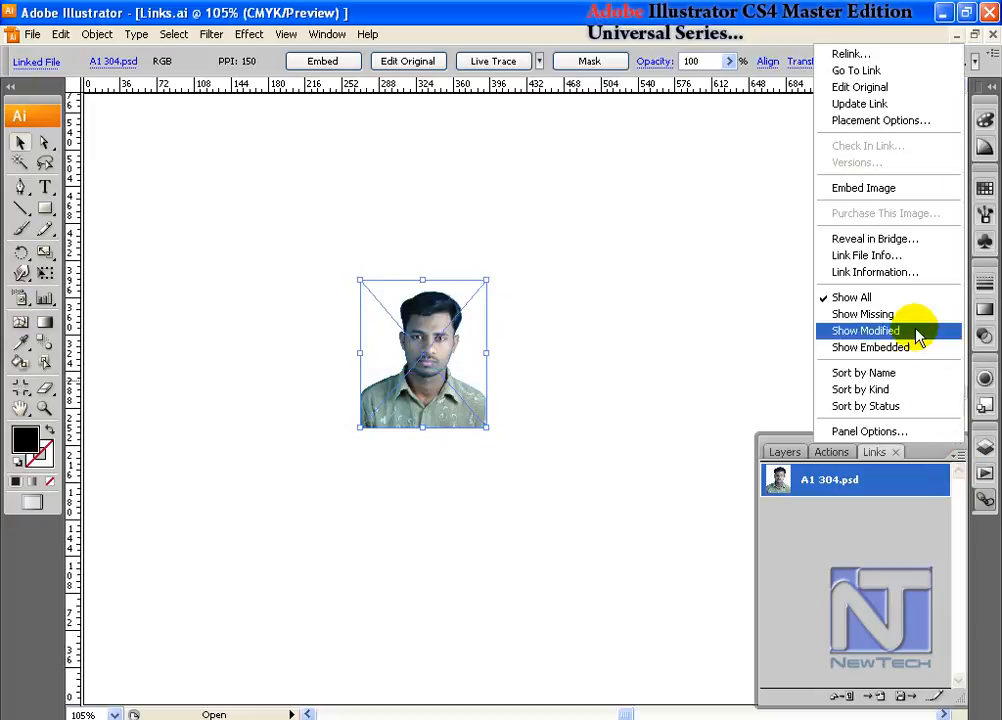
pyautogui.click(896, 273)
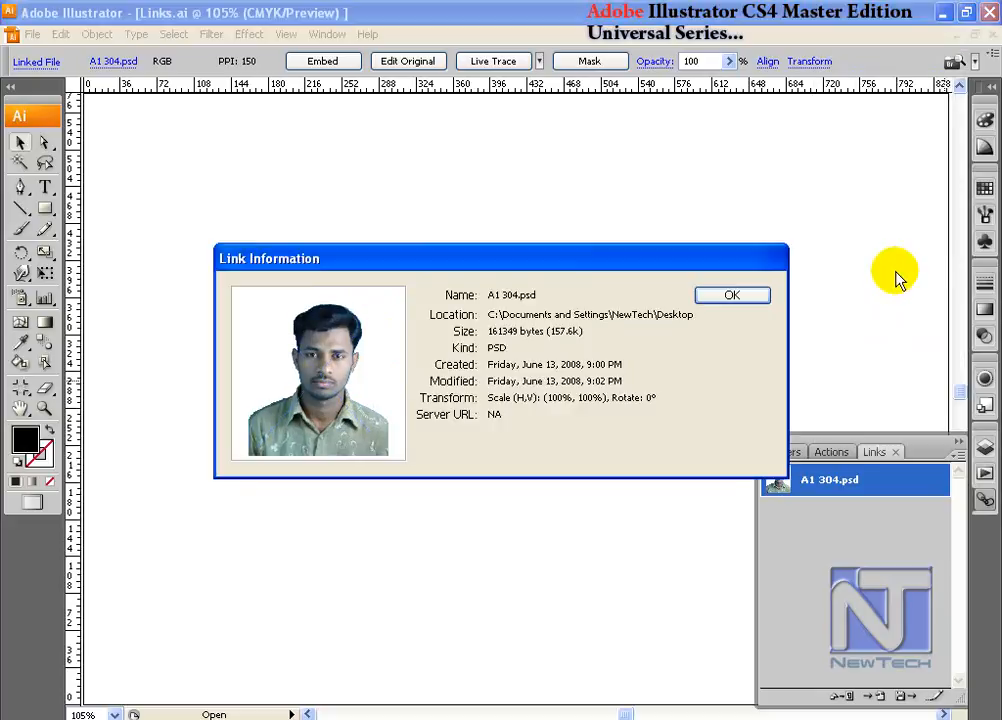
pyautogui.click(755, 300)
# - Examine the Link File Info of A1 304.psd, covering the Illustrator, Camera Data 1 and Advanced categories and the TIFF properties
pyautogui.click(957, 456)
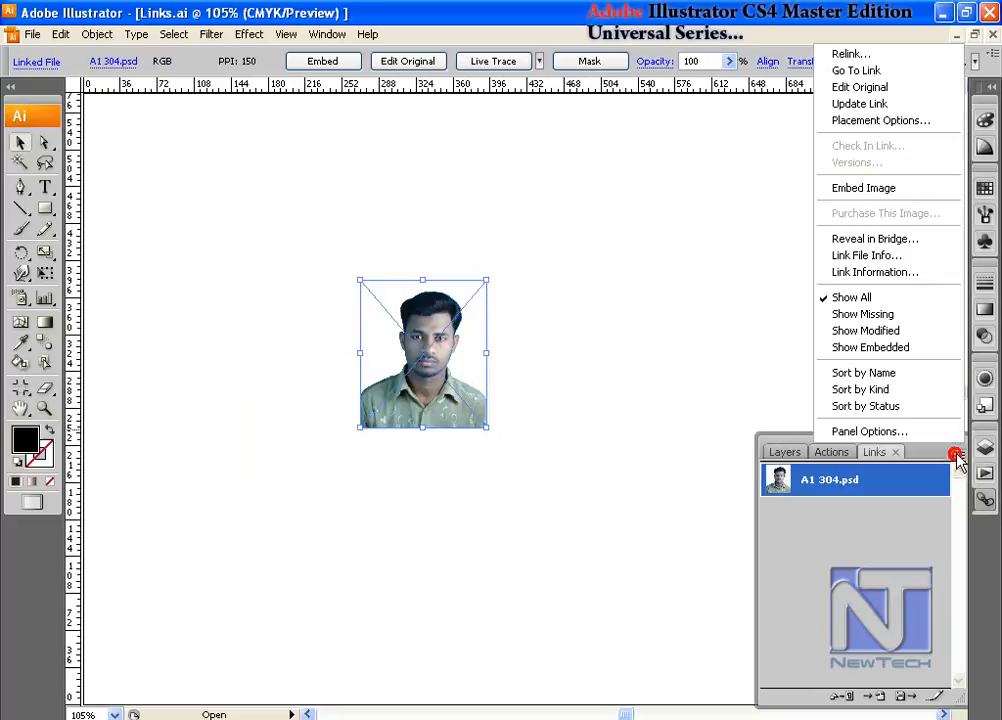
pyautogui.click(910, 258)
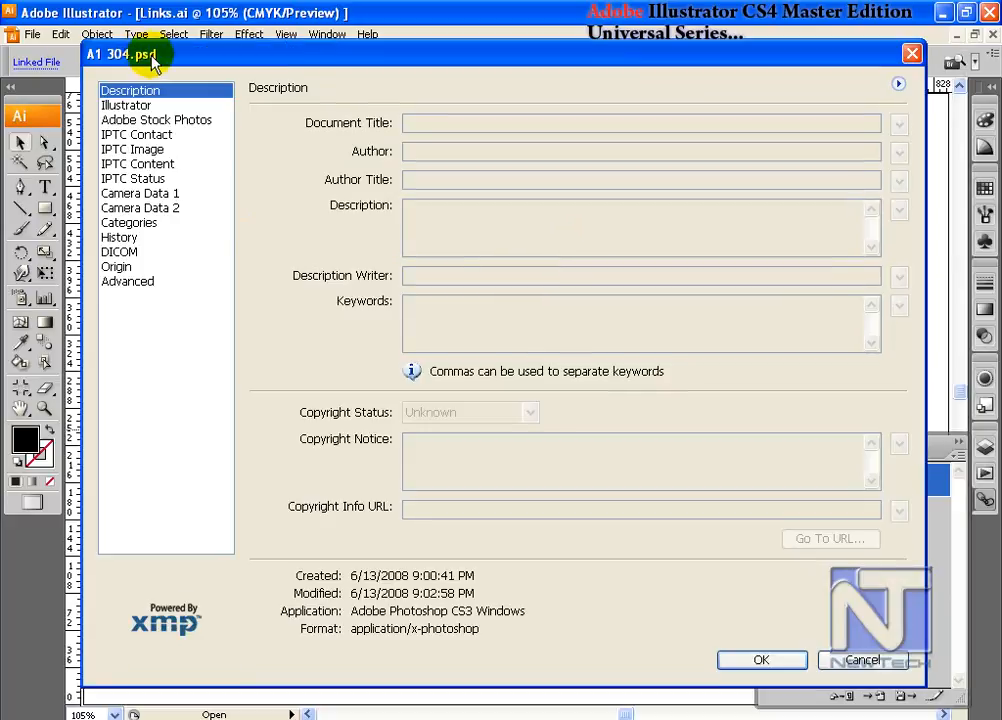
pyautogui.moveTo(147, 56); pyautogui.dragTo(138, 40)
pyautogui.click(101, 85)
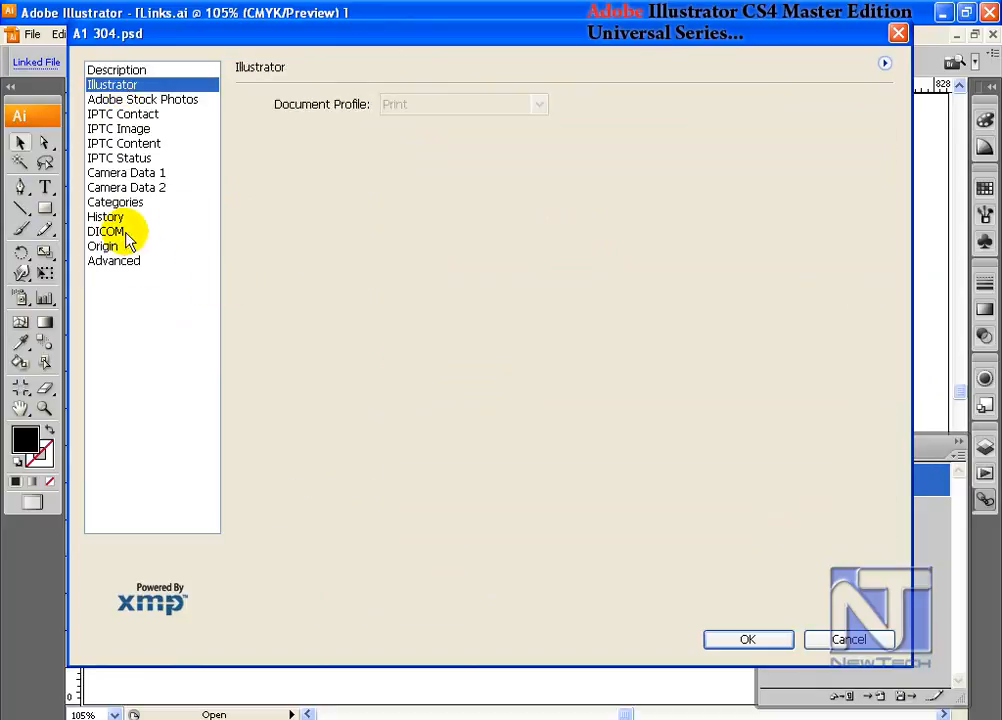
pyautogui.click(137, 175)
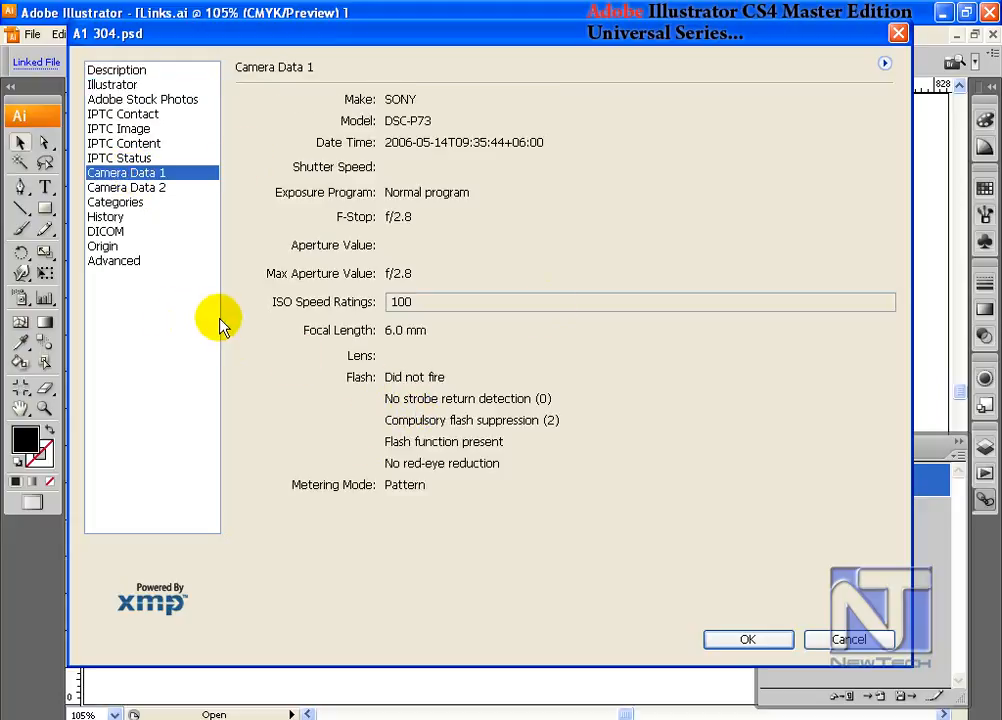
pyautogui.click(120, 261)
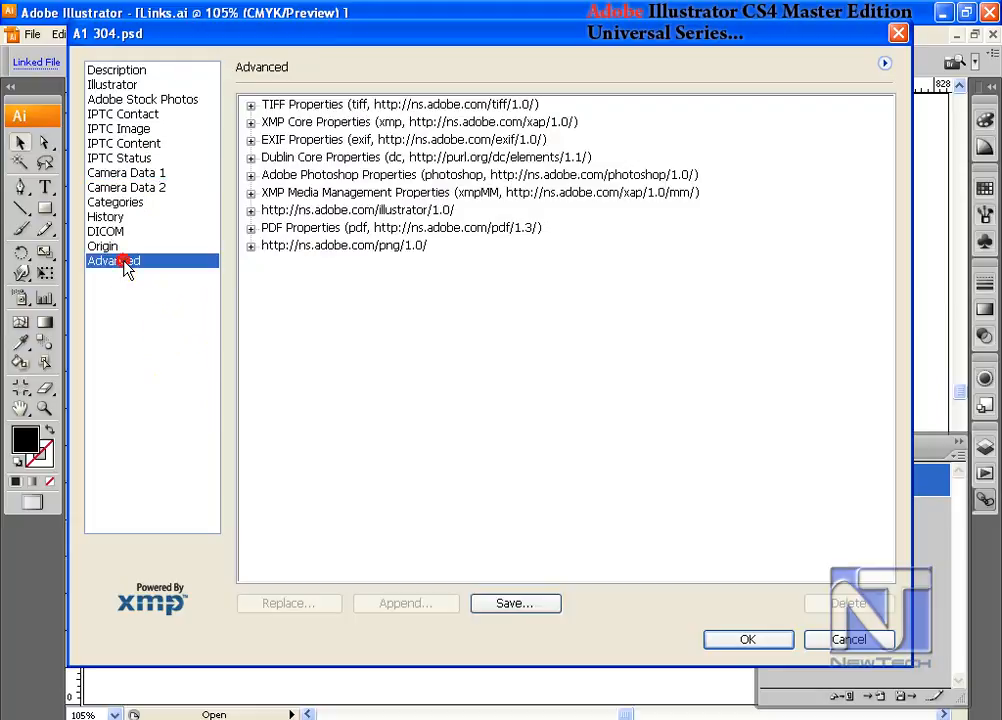
pyautogui.click(251, 105)
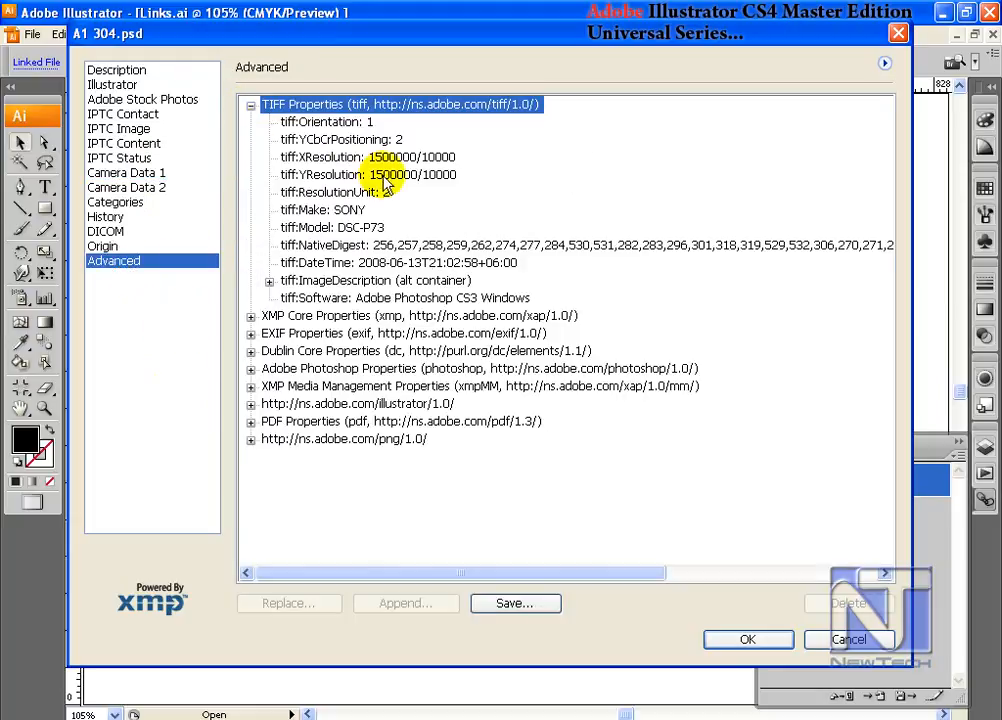
pyautogui.click(252, 105)
pyautogui.click(748, 639)
# - Set the Links panel's thumbnail size to the largest option
pyautogui.click(957, 457)
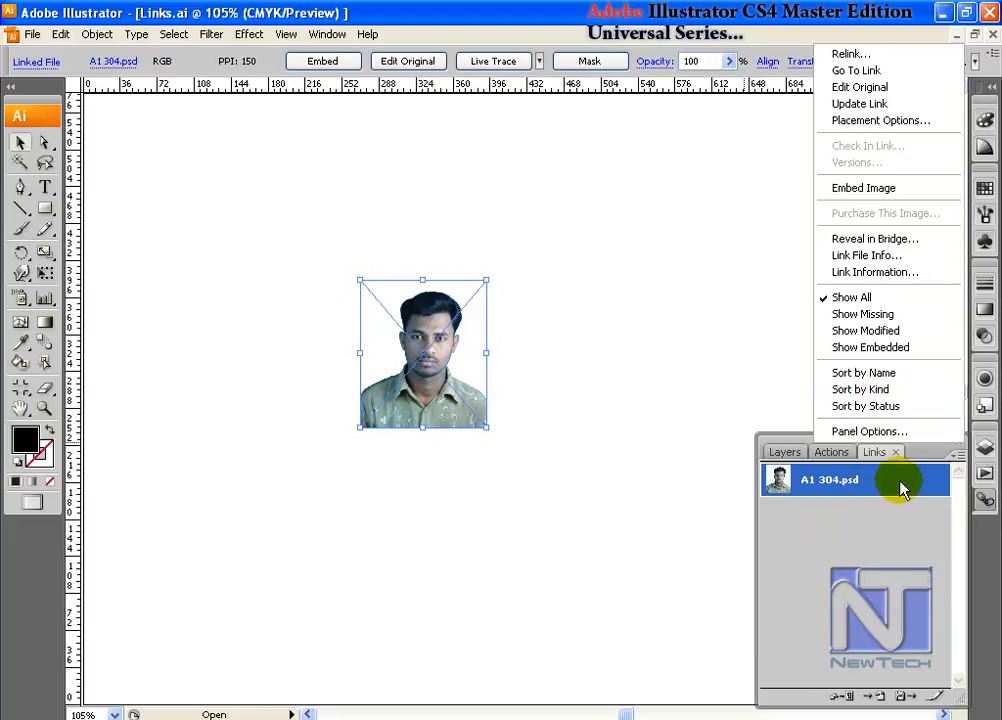
pyautogui.click(866, 431)
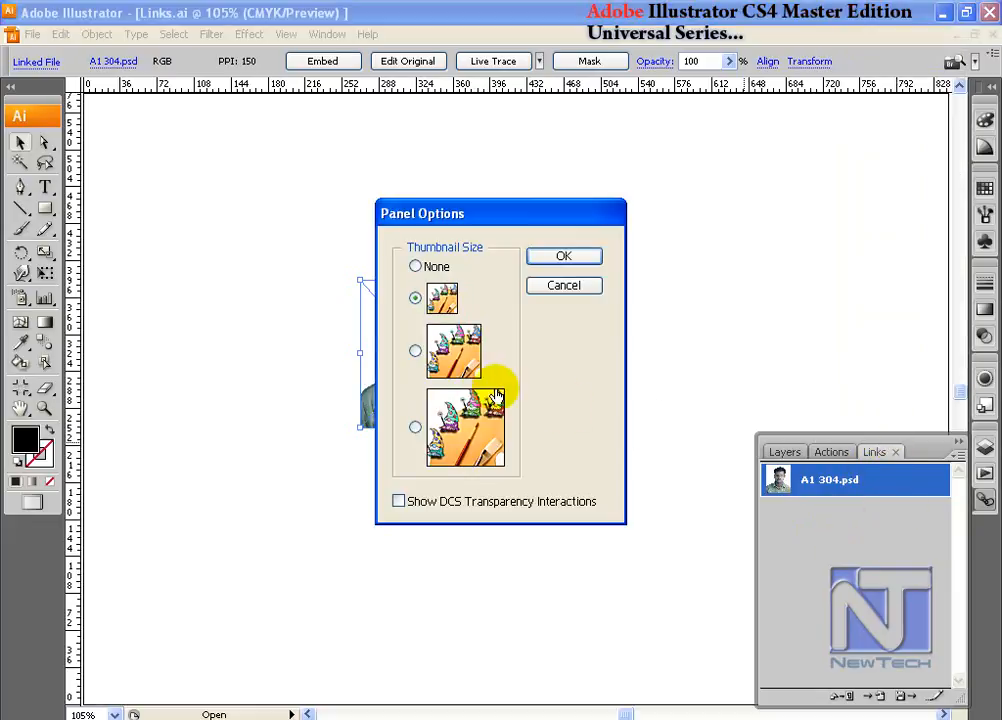
pyautogui.click(415, 352)
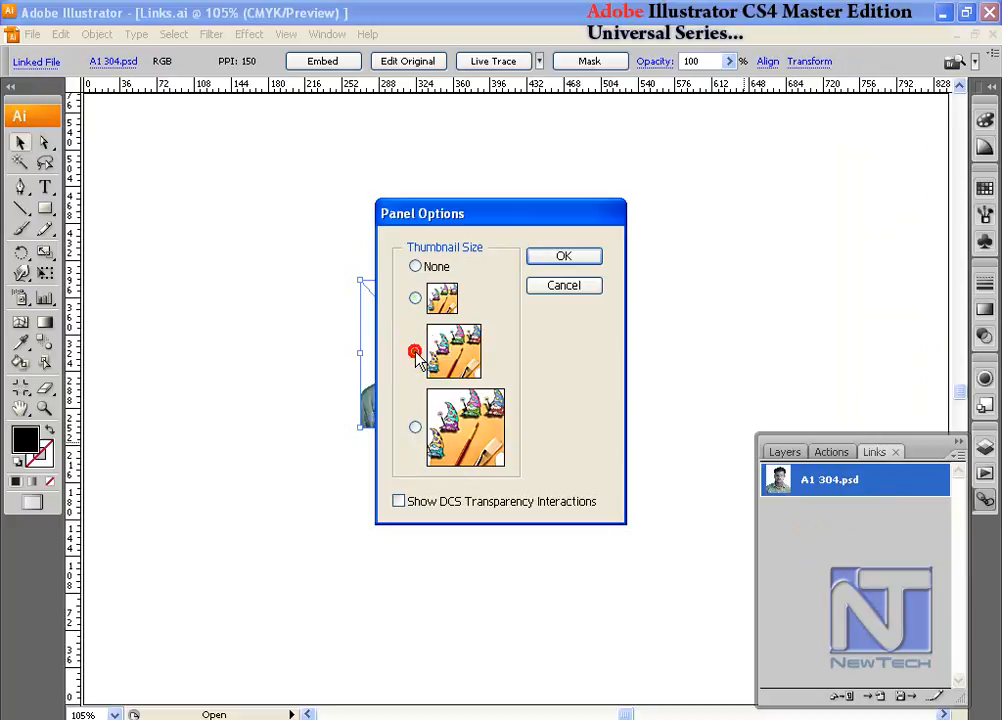
pyautogui.click(415, 427)
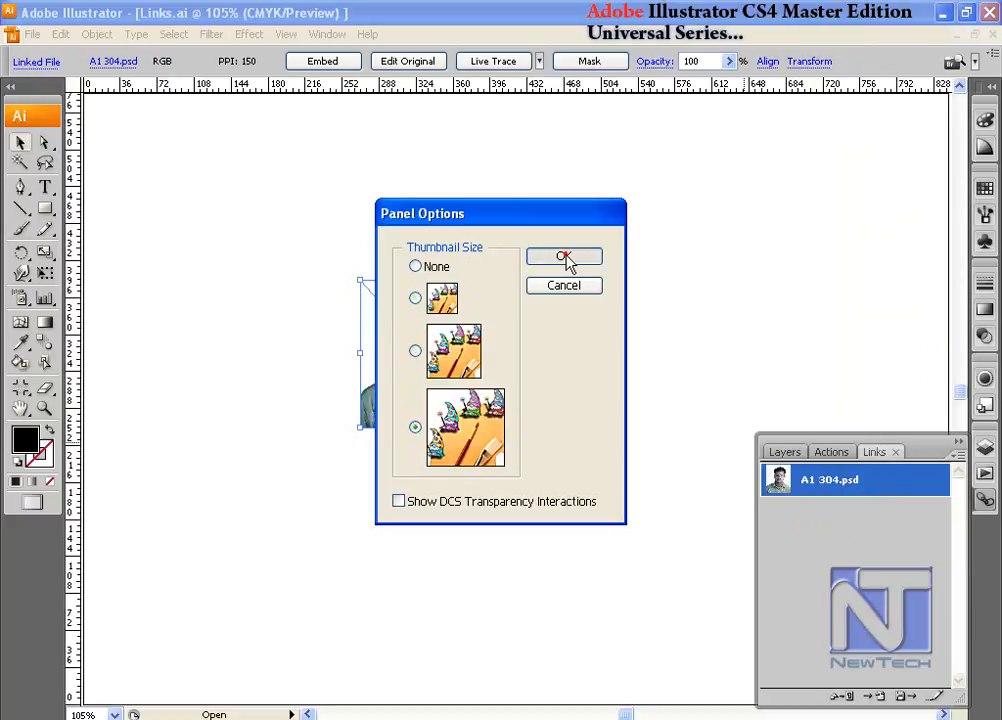
pyautogui.click(564, 256)
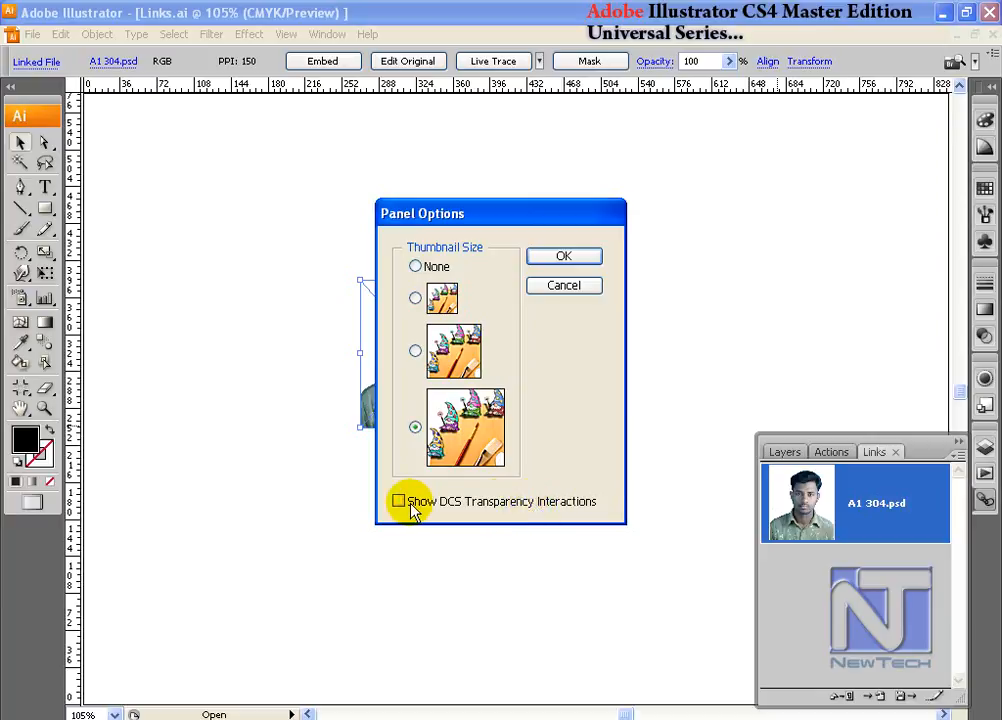
# - Set the Links panel's thumbnail size to None
pyautogui.click(415, 297)
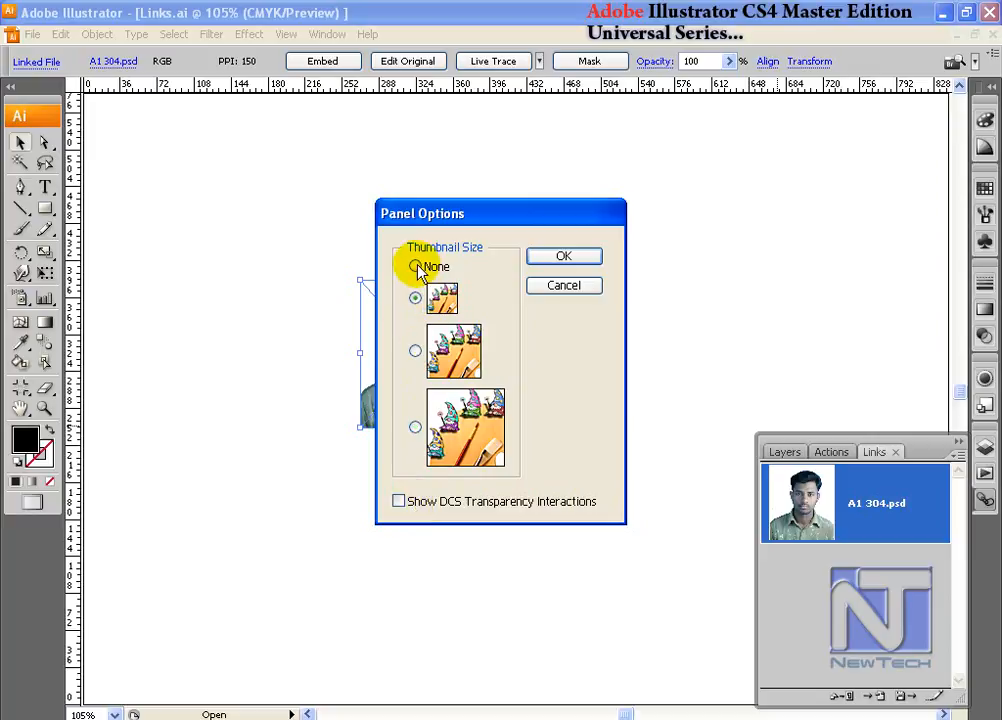
pyautogui.click(415, 266)
pyautogui.click(575, 259)
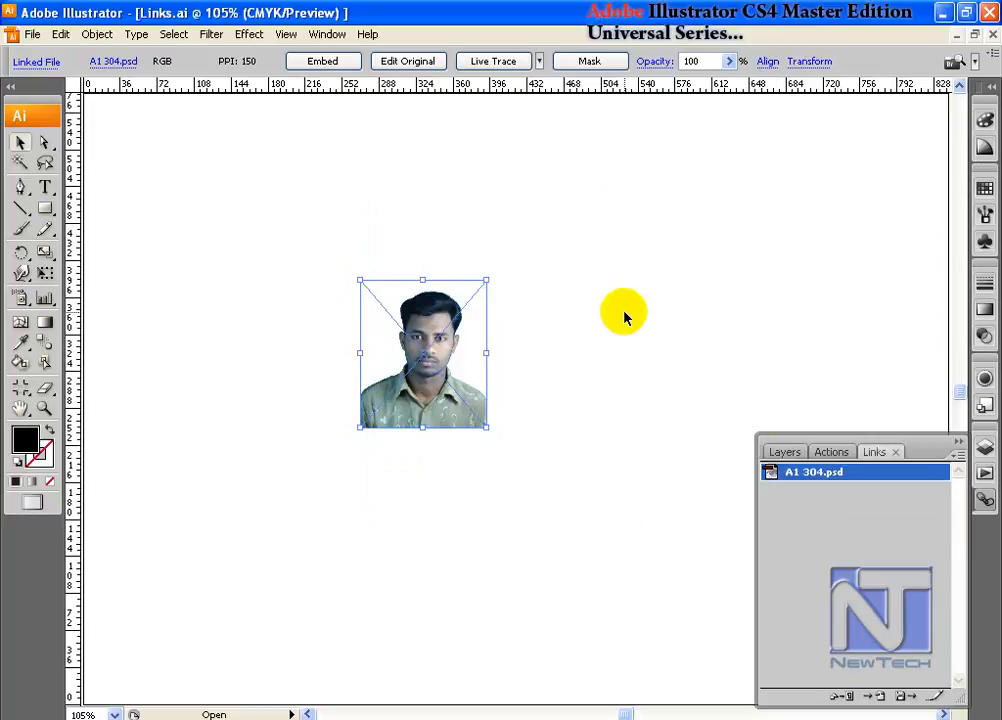
# - Set the Links panel's thumbnail size to the smallest picture option
pyautogui.moveTo(787, 476)
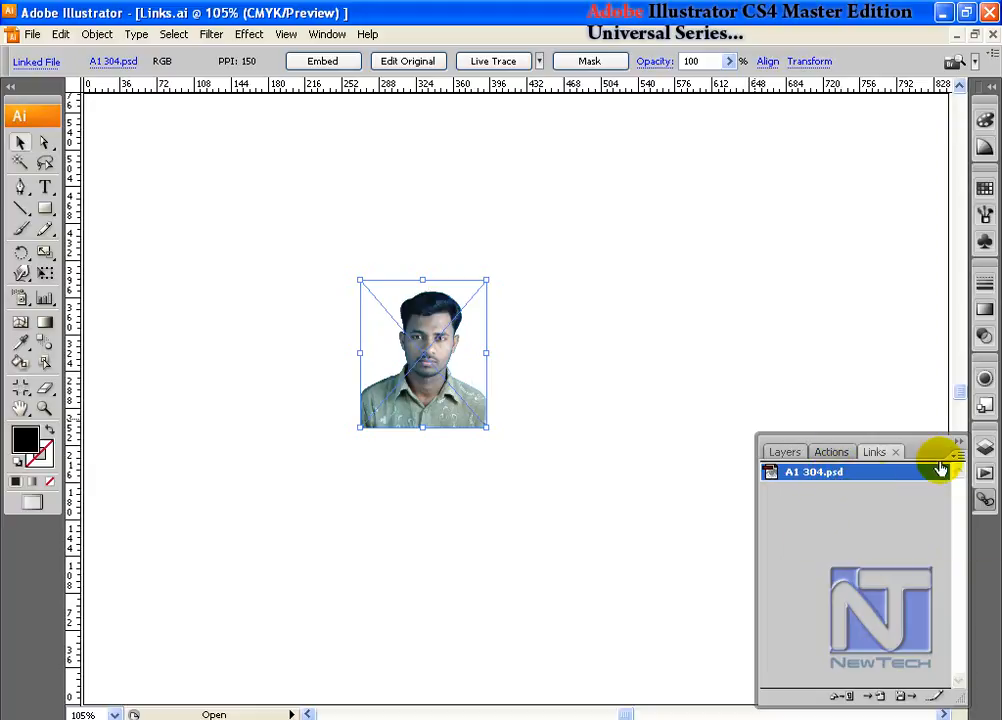
pyautogui.click(955, 456)
pyautogui.click(925, 433)
pyautogui.click(415, 297)
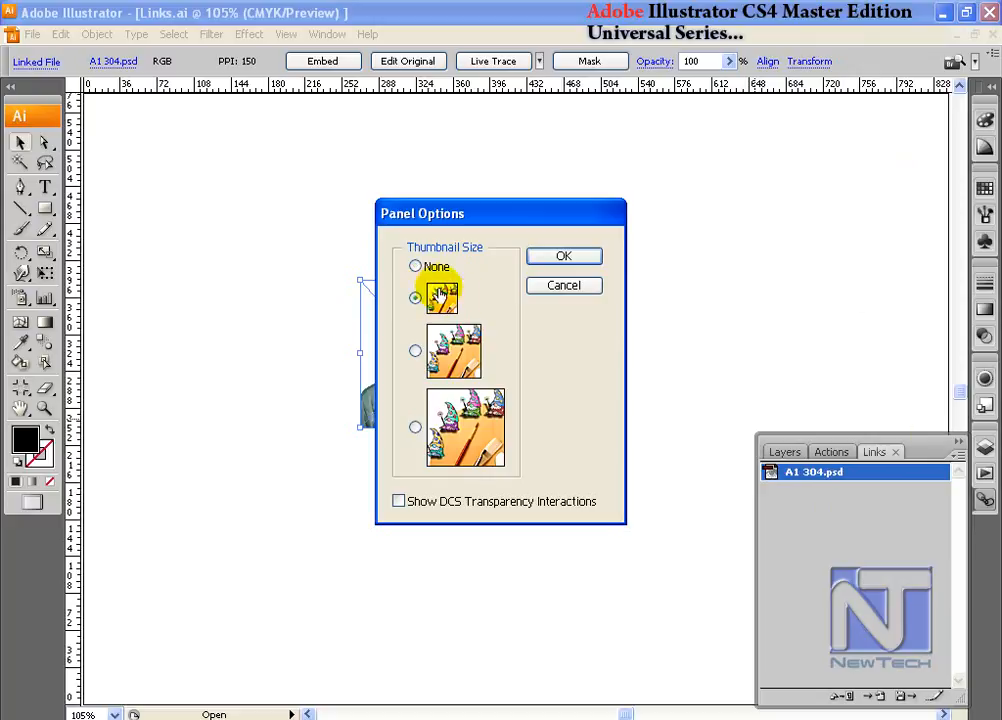
pyautogui.click(576, 260)
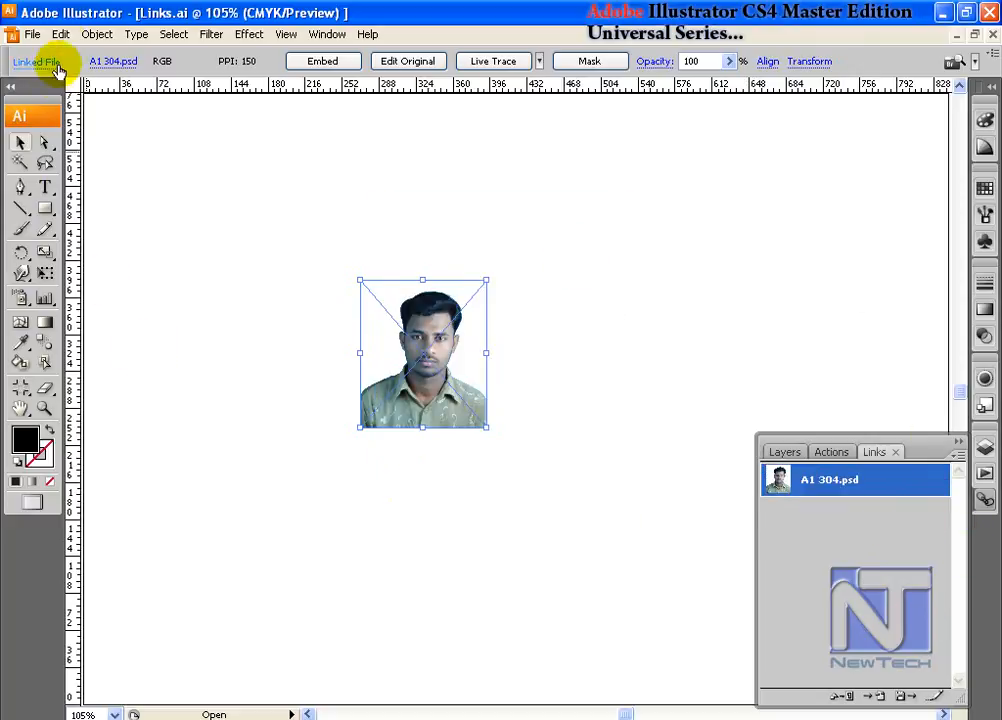
# - Set Update Links to Manually in the File Handling & Clipboard preferences
pyautogui.click(56, 32)
pyautogui.click(194, 498)
pyautogui.click(392, 499)
pyautogui.click(360, 142)
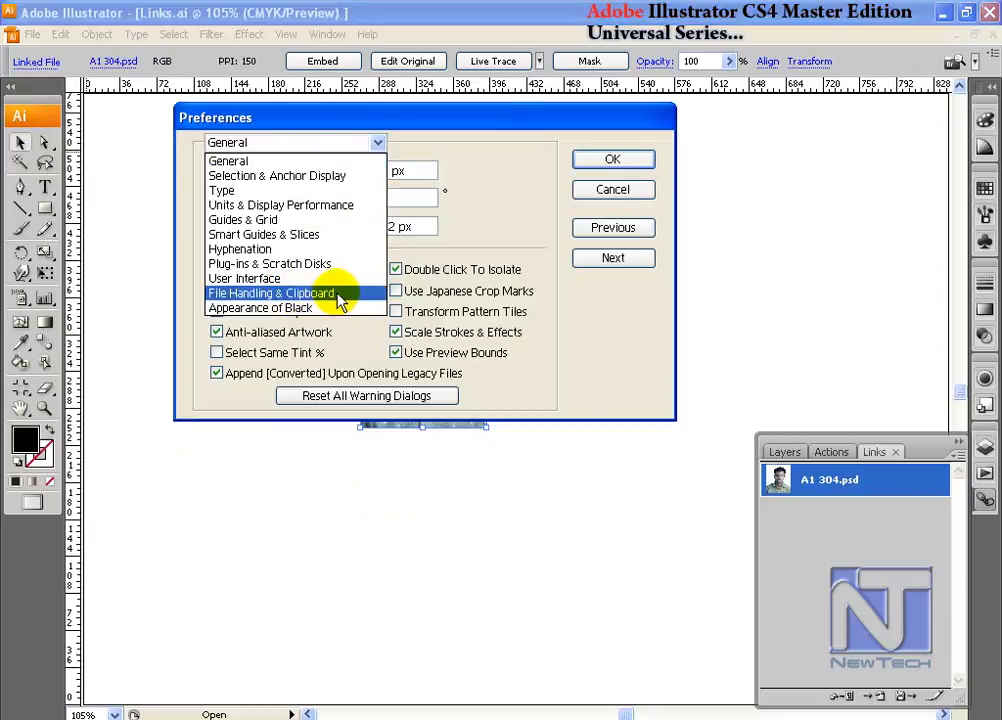
pyautogui.click(313, 294)
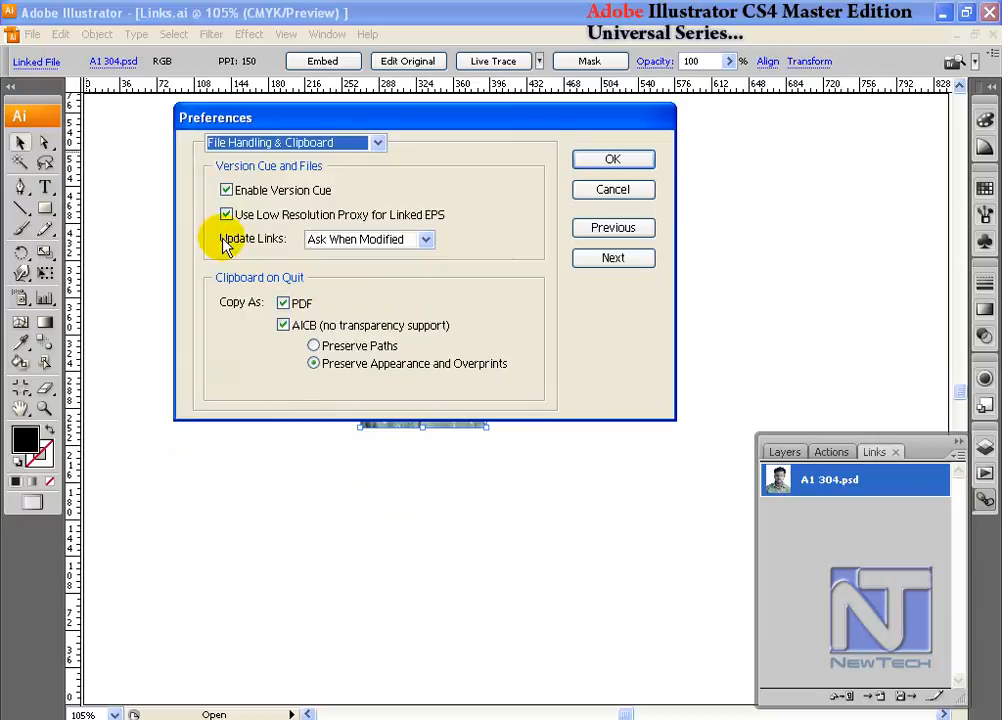
pyautogui.click(424, 242)
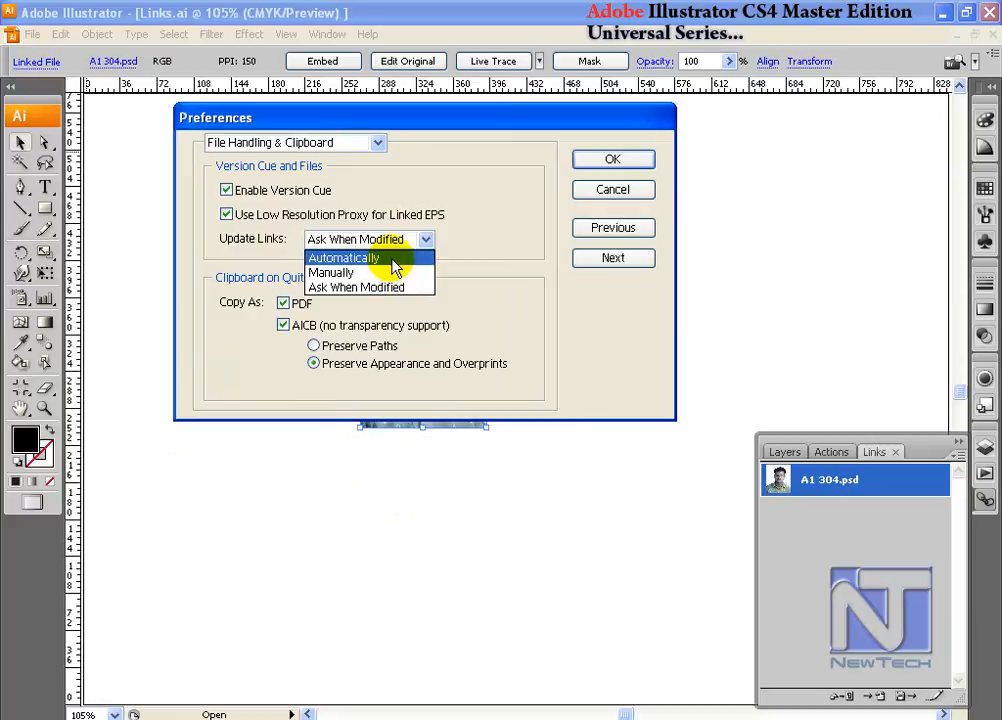
pyautogui.click(390, 259)
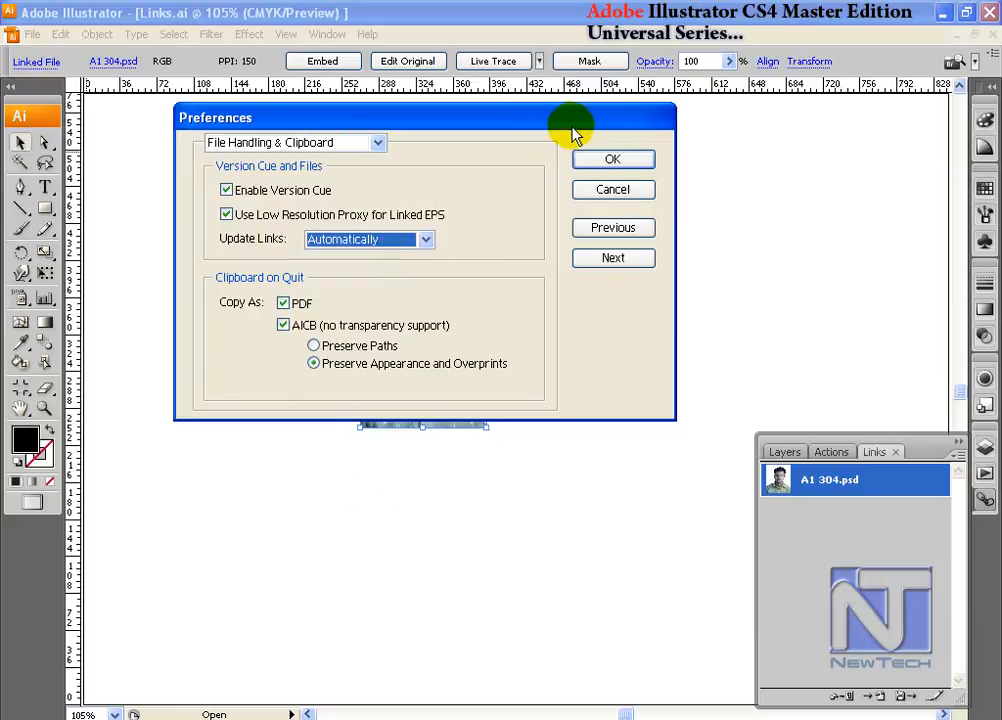
pyautogui.moveTo(568, 125); pyautogui.dragTo(593, 152)
pyautogui.click(450, 265)
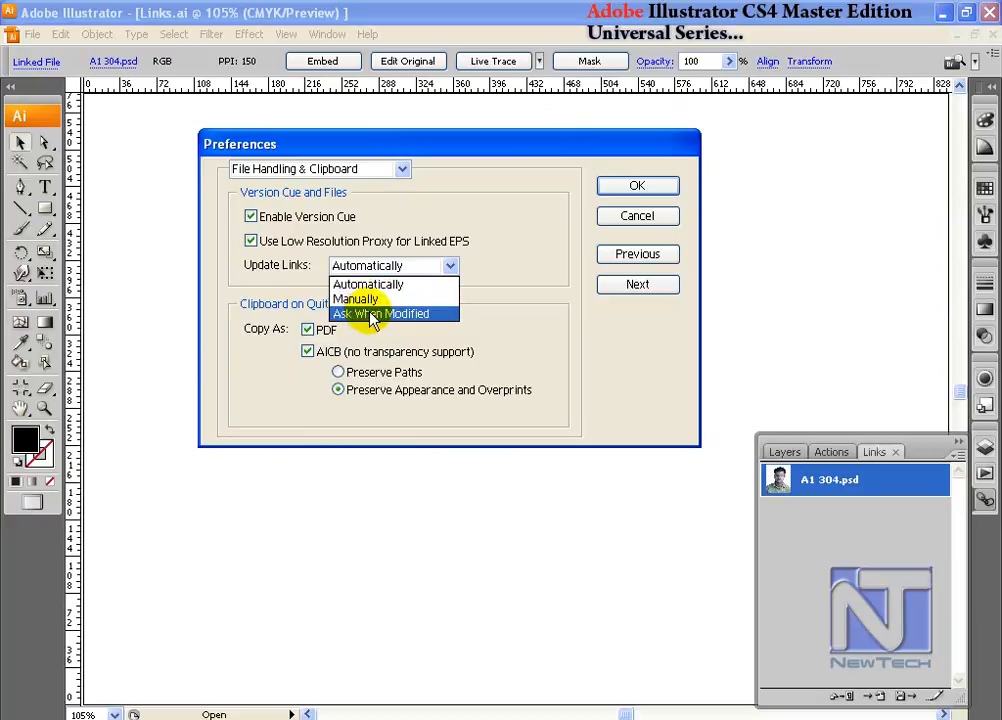
pyautogui.click(377, 301)
pyautogui.click(634, 188)
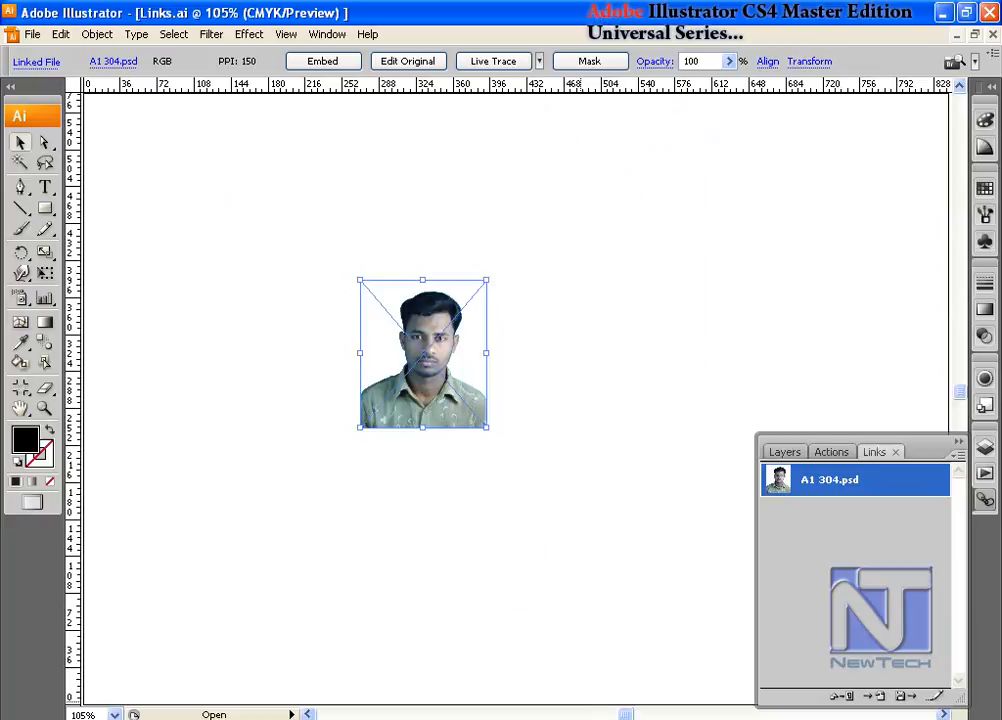
# - Switch to Photoshop, save the red-background A1 304.psd with Maximize compatibility enabled, and return to Illustrator
pyautogui.click(753, 719)
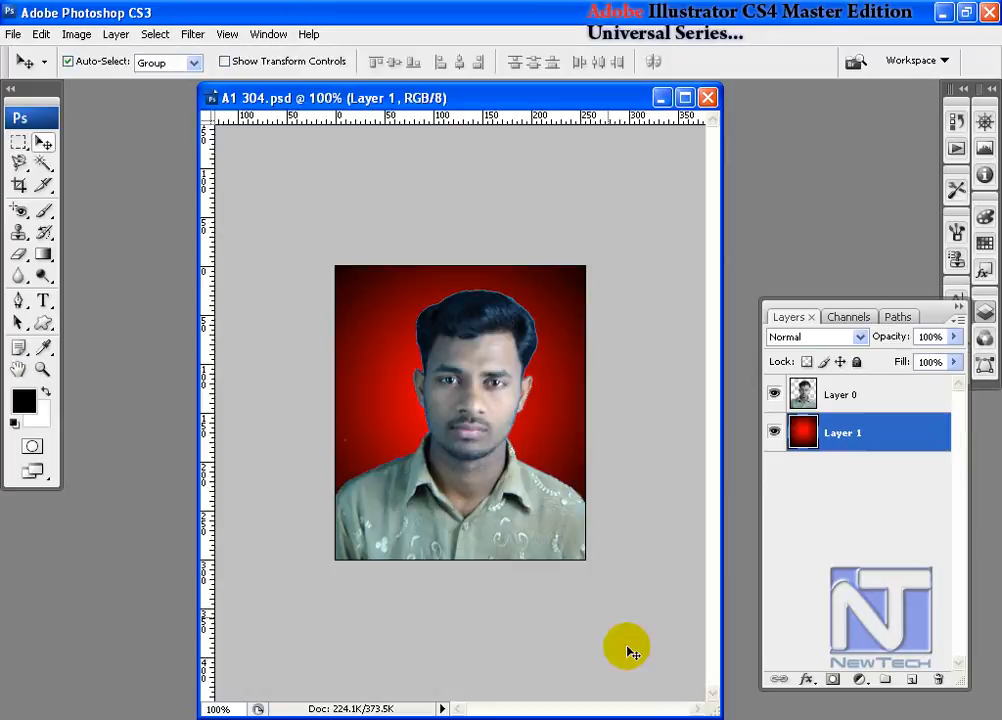
pyautogui.click(12, 34)
pyautogui.click(30, 240)
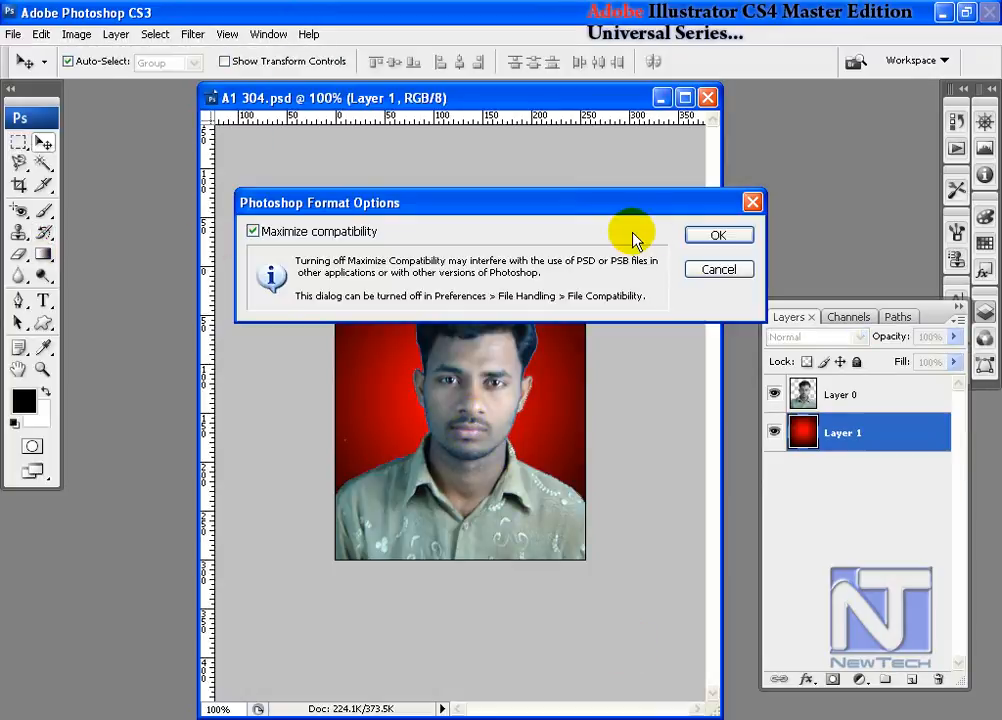
pyautogui.click(714, 236)
pyautogui.click(943, 13)
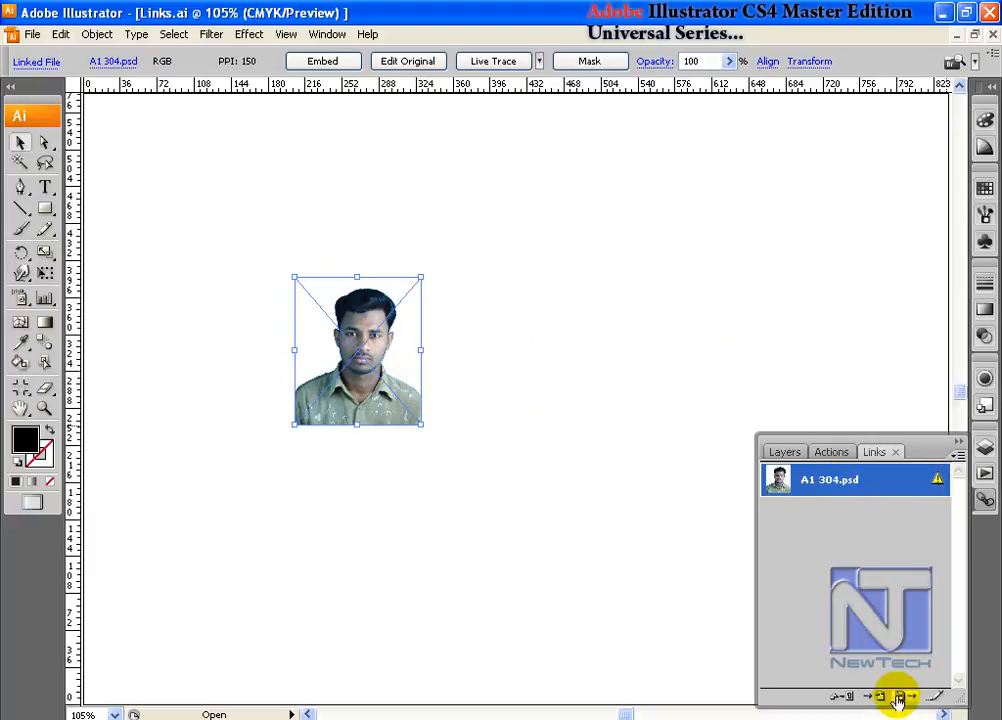
# - Update the modified A1 304.psd link and inspect the refreshed photo at 200% zoom
pyautogui.click(957, 455)
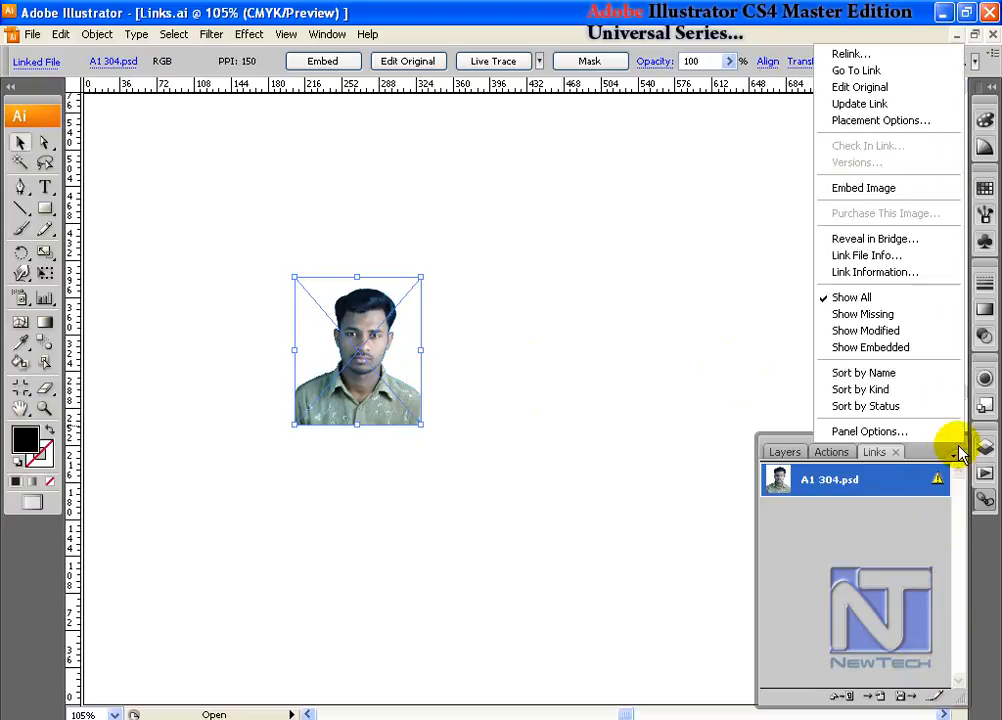
pyautogui.click(927, 108)
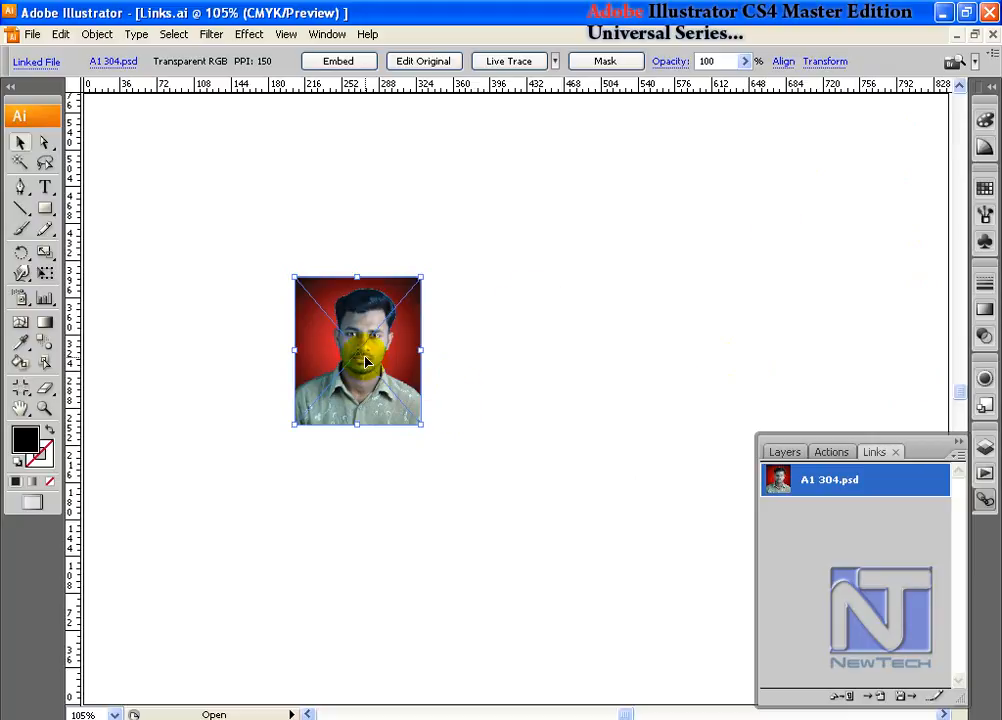
pyautogui.hotkey('ctrl', 'space')
pyautogui.moveTo(273, 257); pyautogui.dragTo(450, 416)
pyautogui.hotkey('ctrl', '-')
pyautogui.hotkey('ctrl', '-')
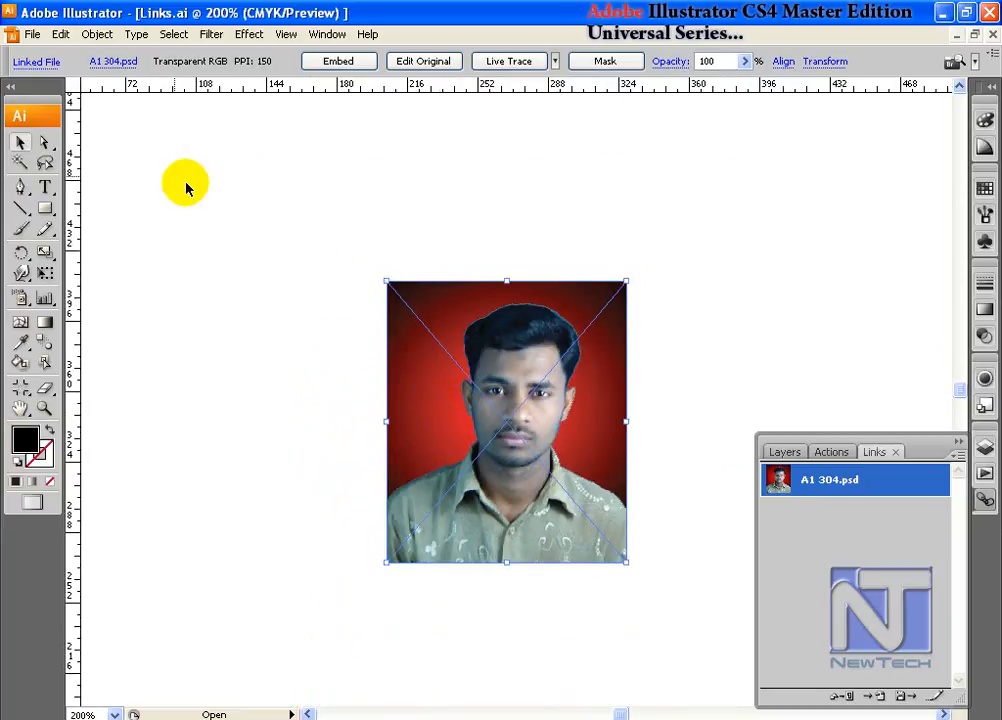
# - Set Update Links to Automatically in the File Handling & Clipboard preferences
pyautogui.click(60, 34)
pyautogui.moveTo(213, 500)
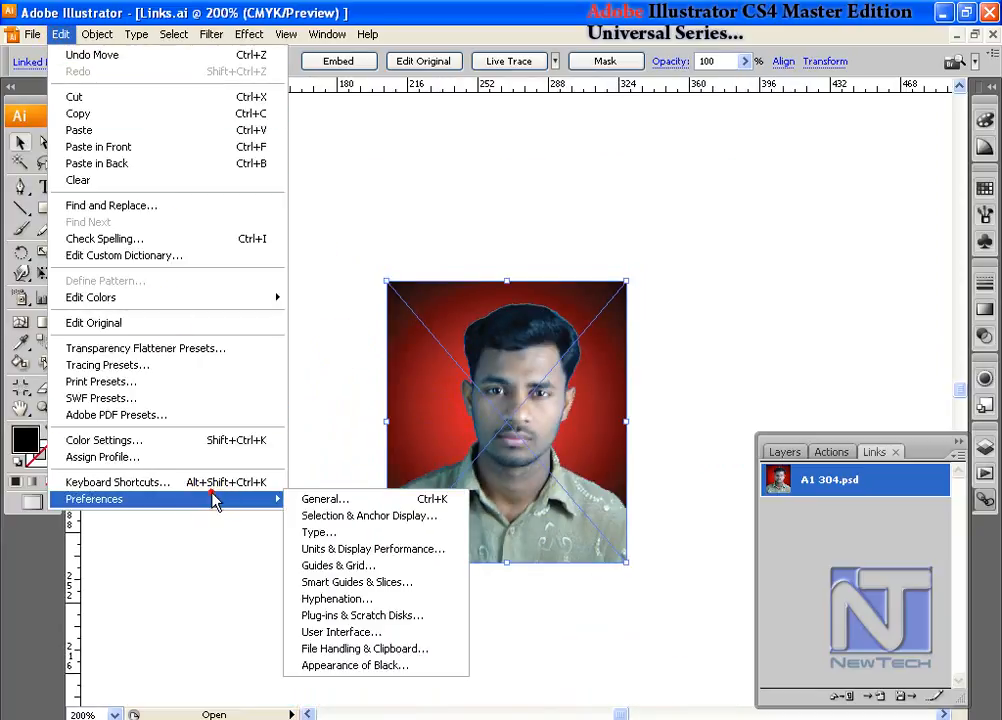
pyautogui.click(388, 648)
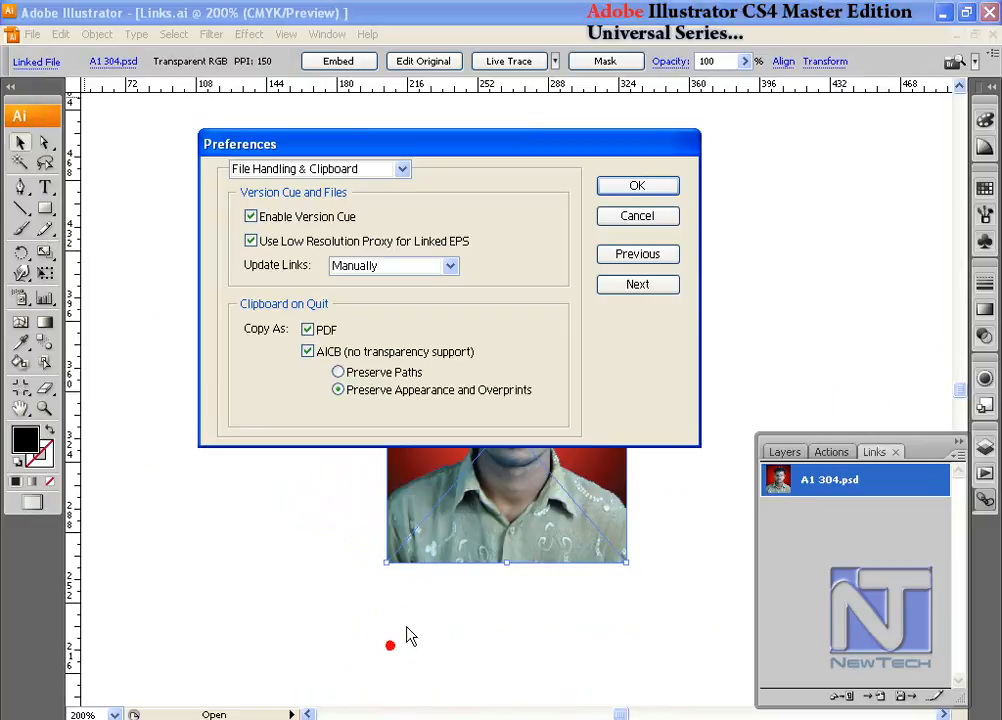
pyautogui.click(425, 267)
pyautogui.click(412, 287)
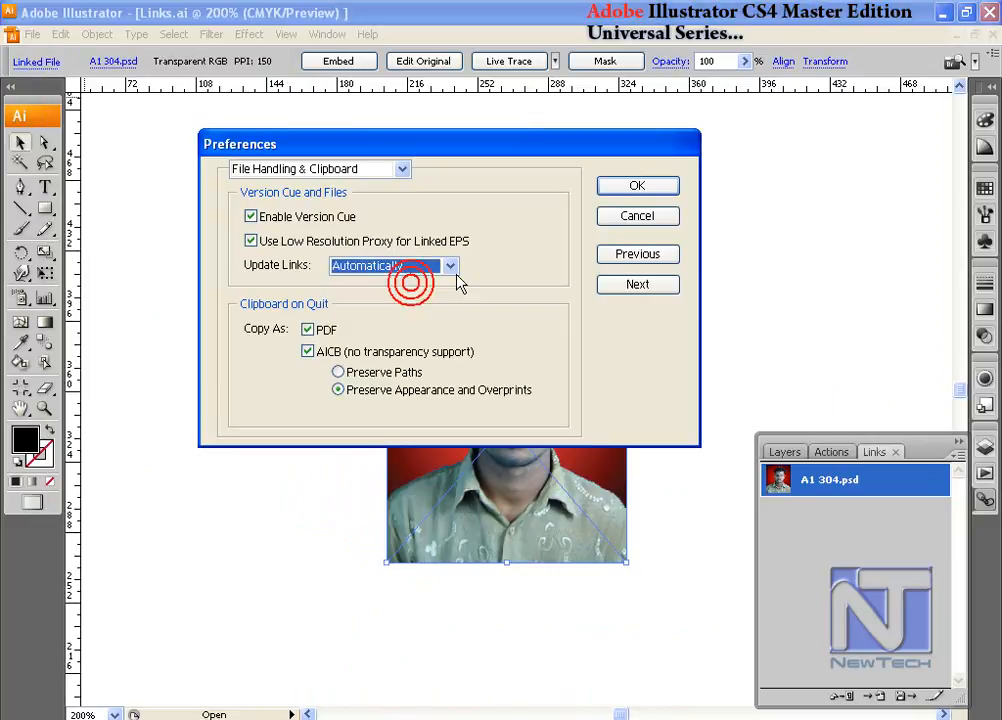
pyautogui.click(635, 192)
# - Switch to Photoshop, fill Layer 1 of A1 304.psd with black, save the file, and return to Illustrator
pyautogui.click(718, 719)
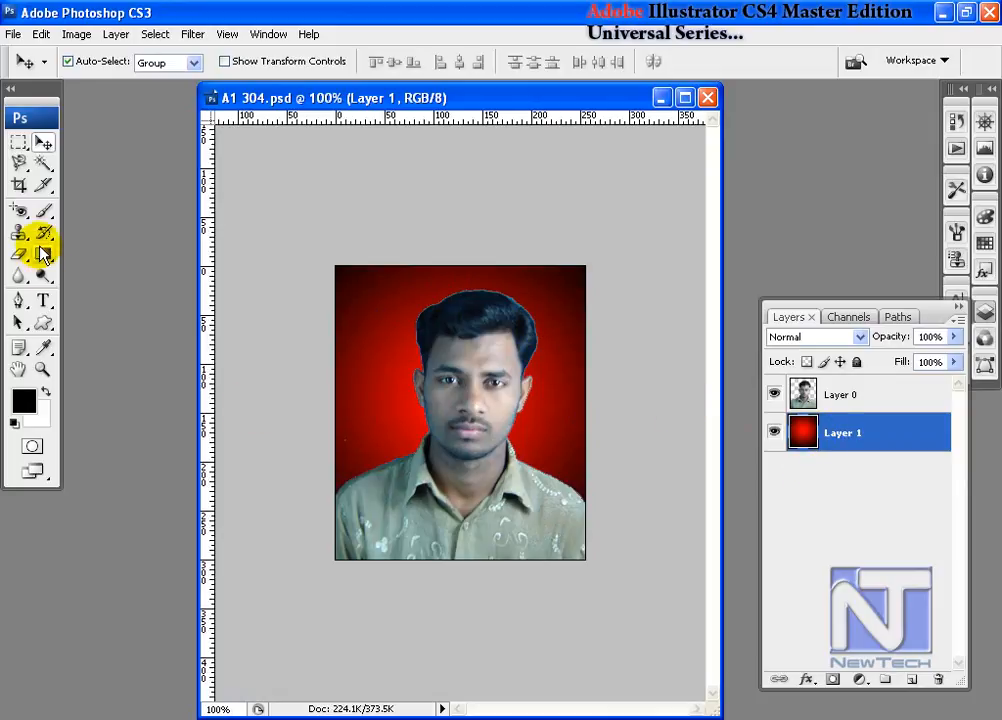
pyautogui.click(24, 399)
pyautogui.moveTo(428, 302); pyautogui.dragTo(460, 420)
pyautogui.click(697, 160)
pyautogui.click(13, 34)
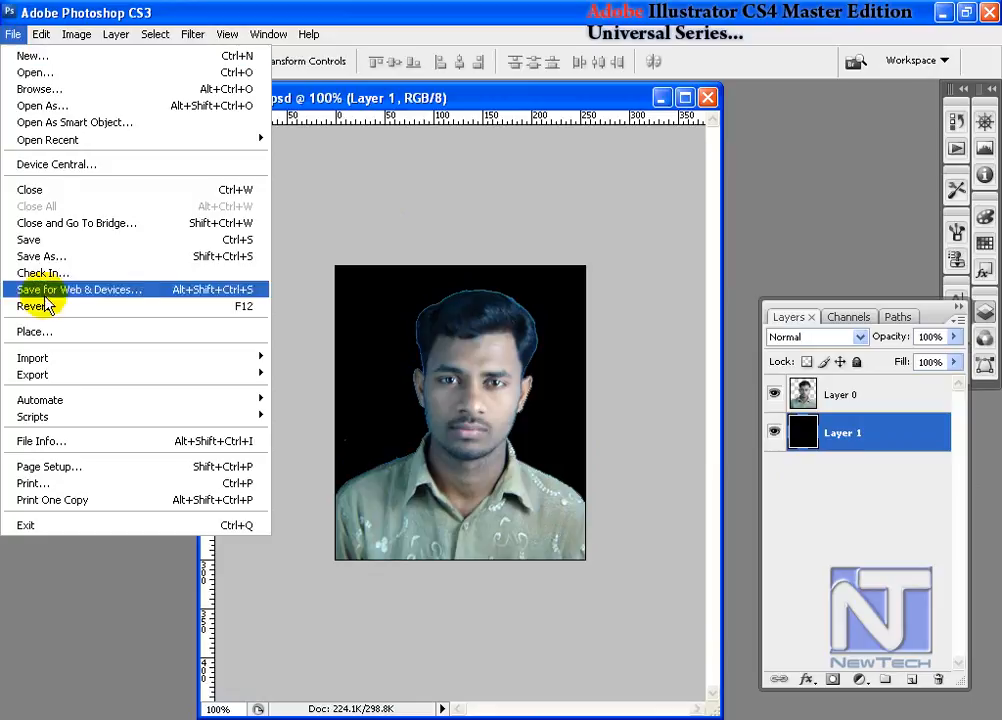
pyautogui.click(45, 240)
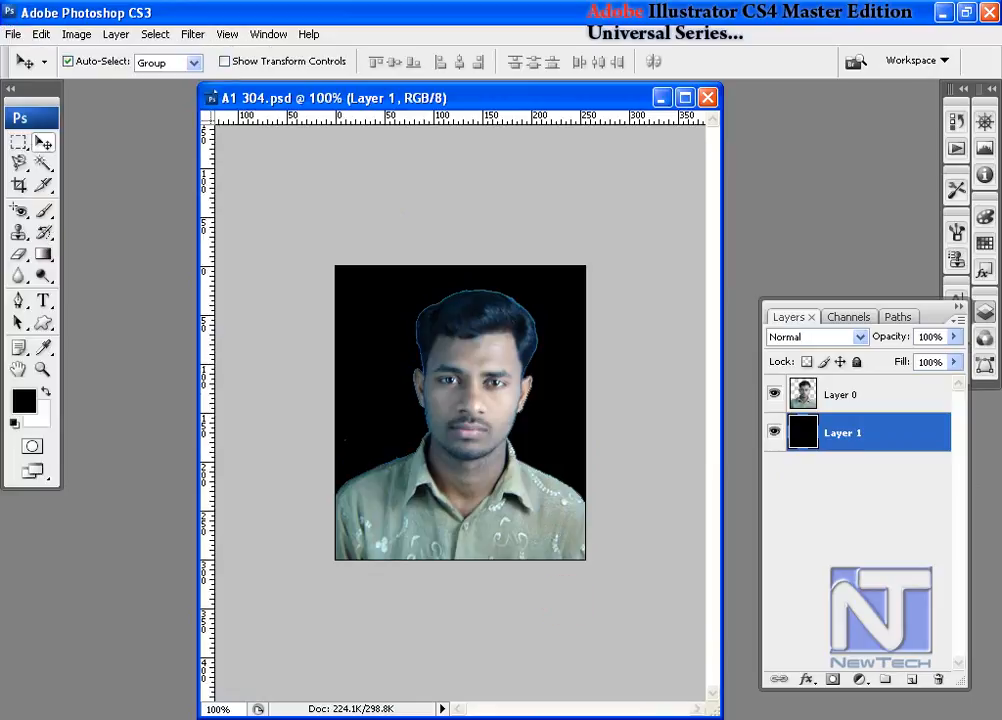
pyautogui.click(510, 718)
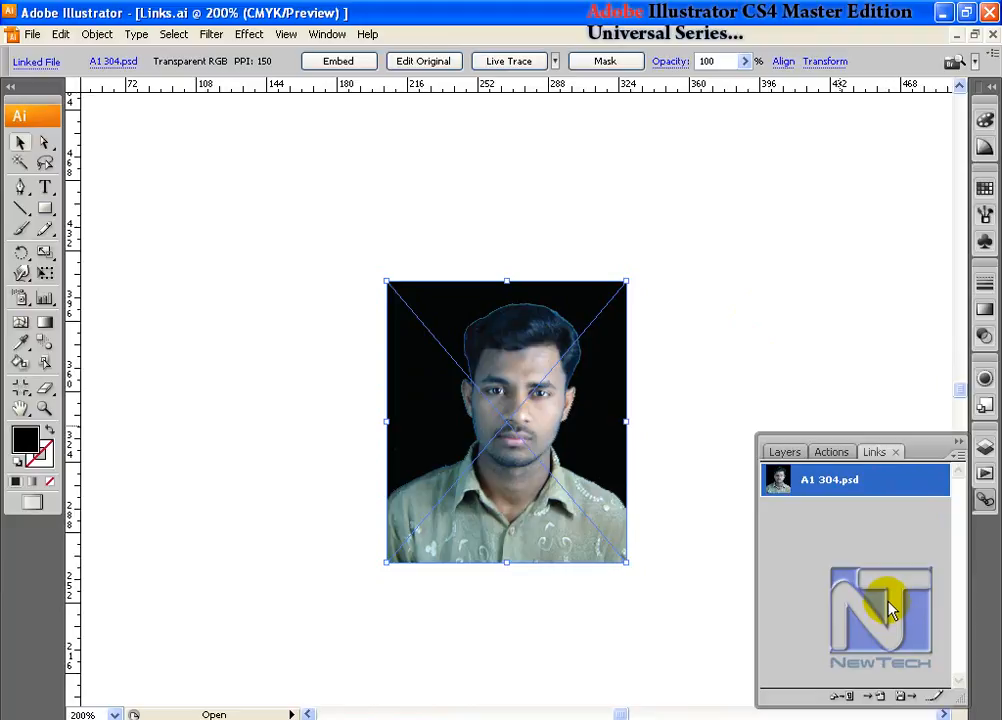
# - Show the desktop and move A1 304.psd into the Machine folder to break its link
pyautogui.click(958, 455)
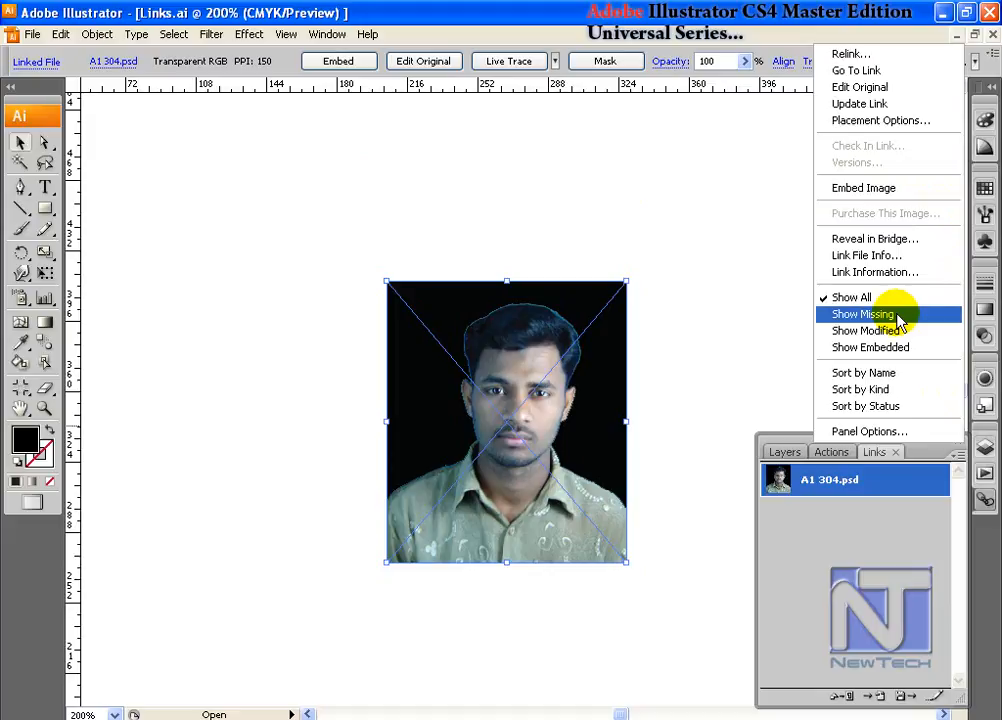
pyautogui.click(632, 192)
pyautogui.press('super+d')
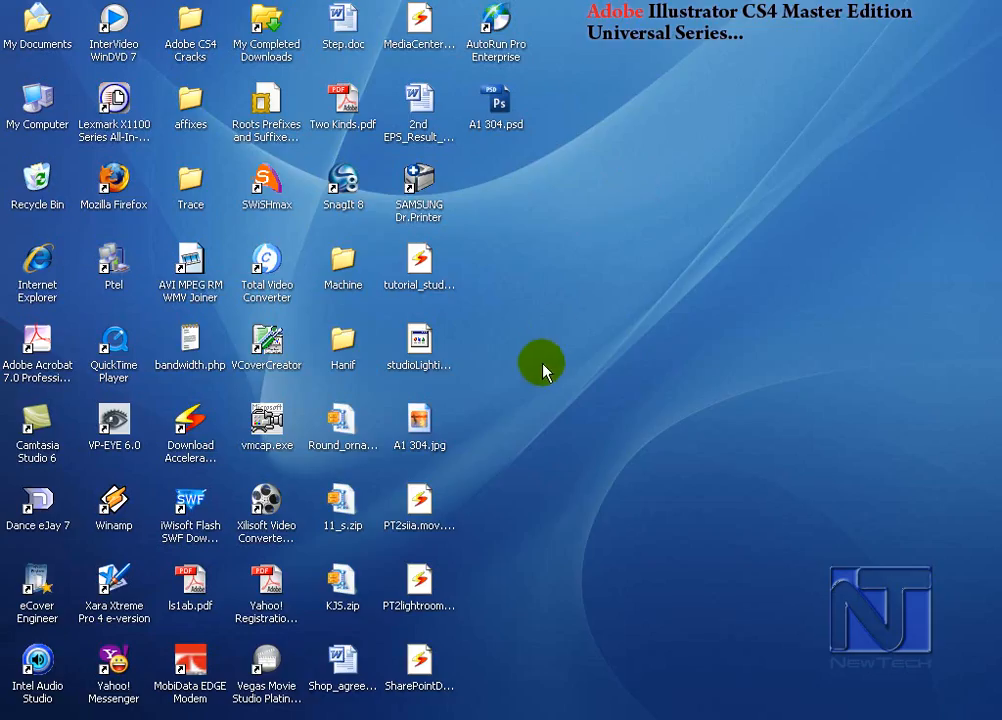
pyautogui.moveTo(503, 108); pyautogui.dragTo(342, 265)
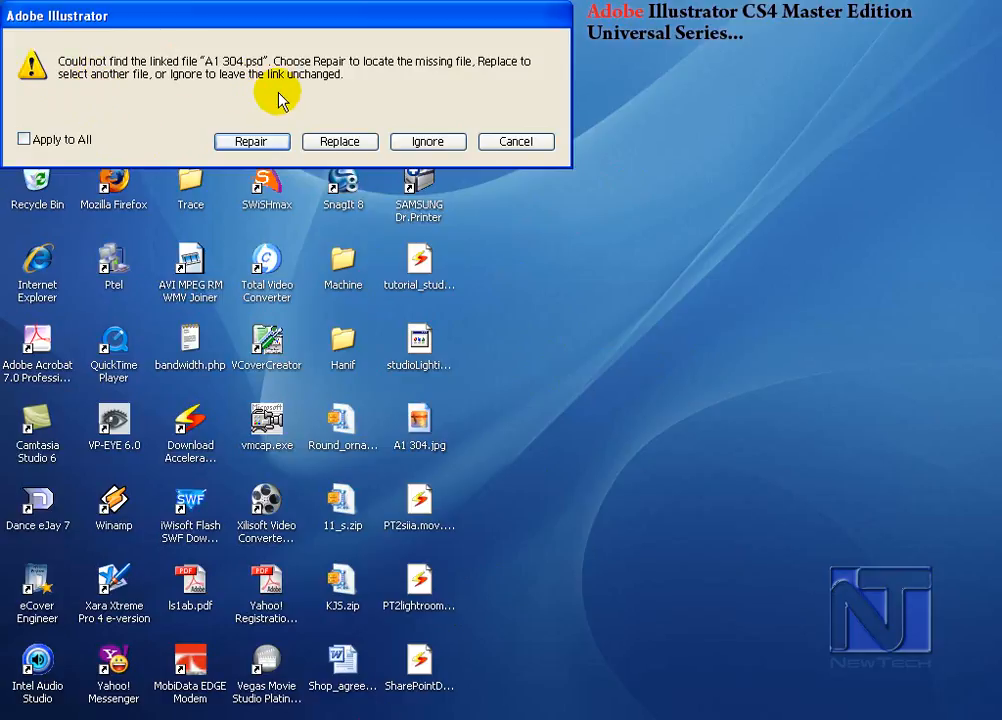
# - Try the Repair and Replace options for the missing A1 304.psd, cancel both file choices, and ignore the missing link
pyautogui.click(247, 143)
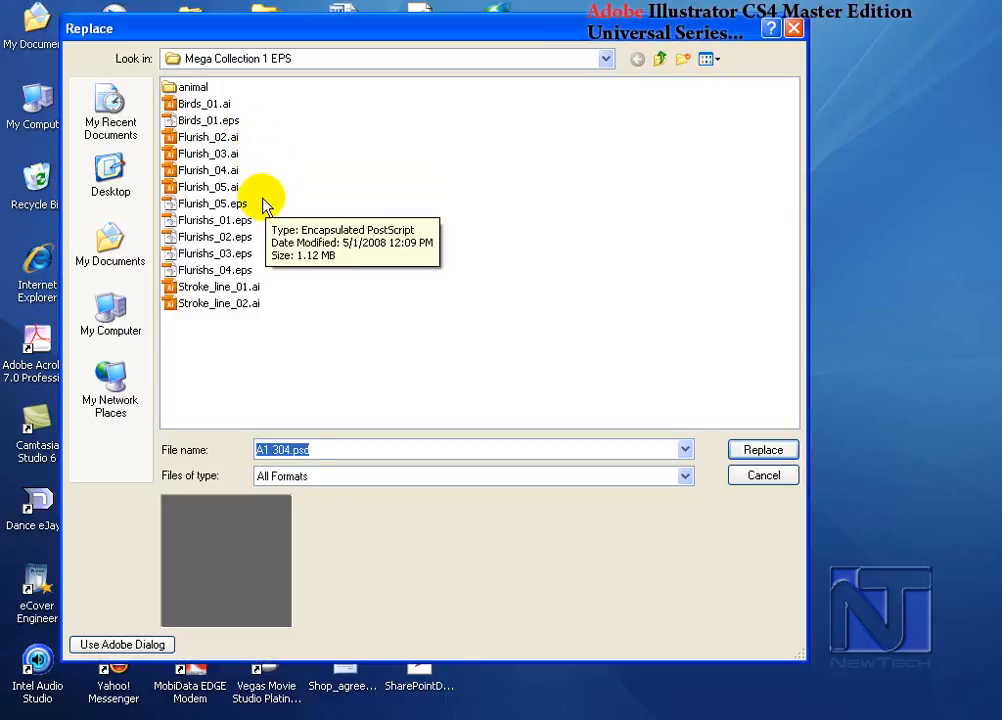
pyautogui.click(763, 475)
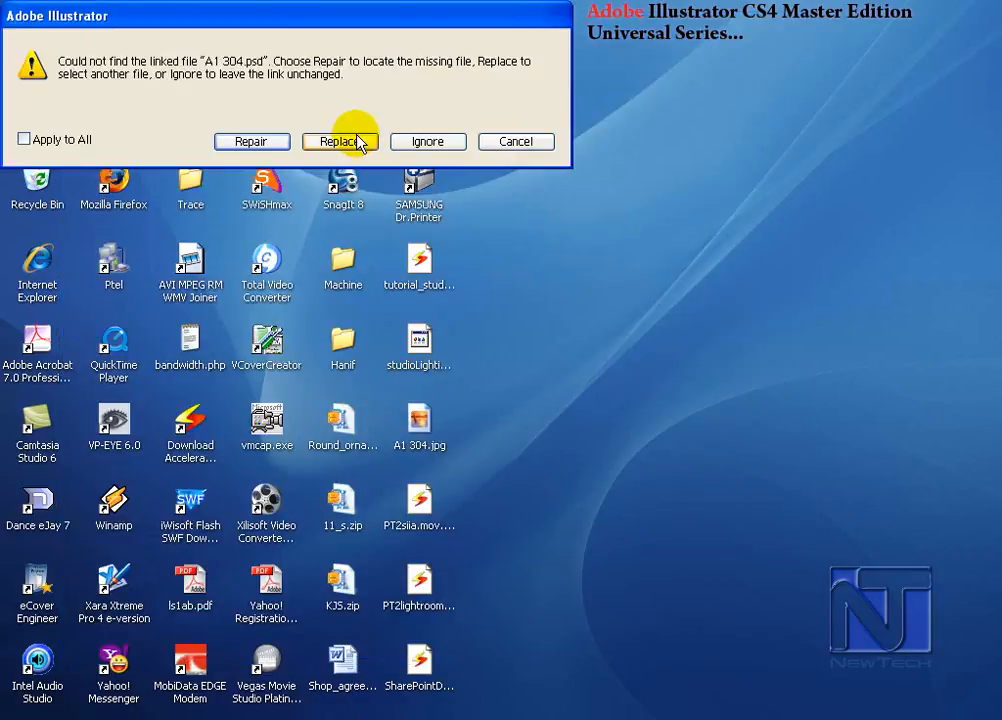
pyautogui.click(338, 142)
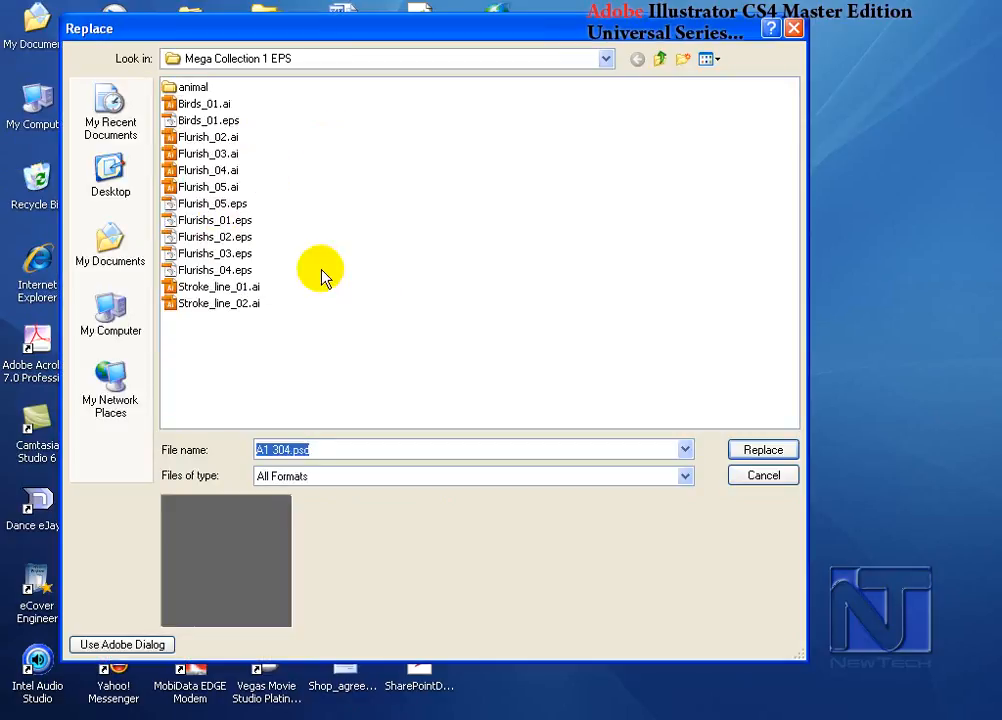
pyautogui.click(761, 476)
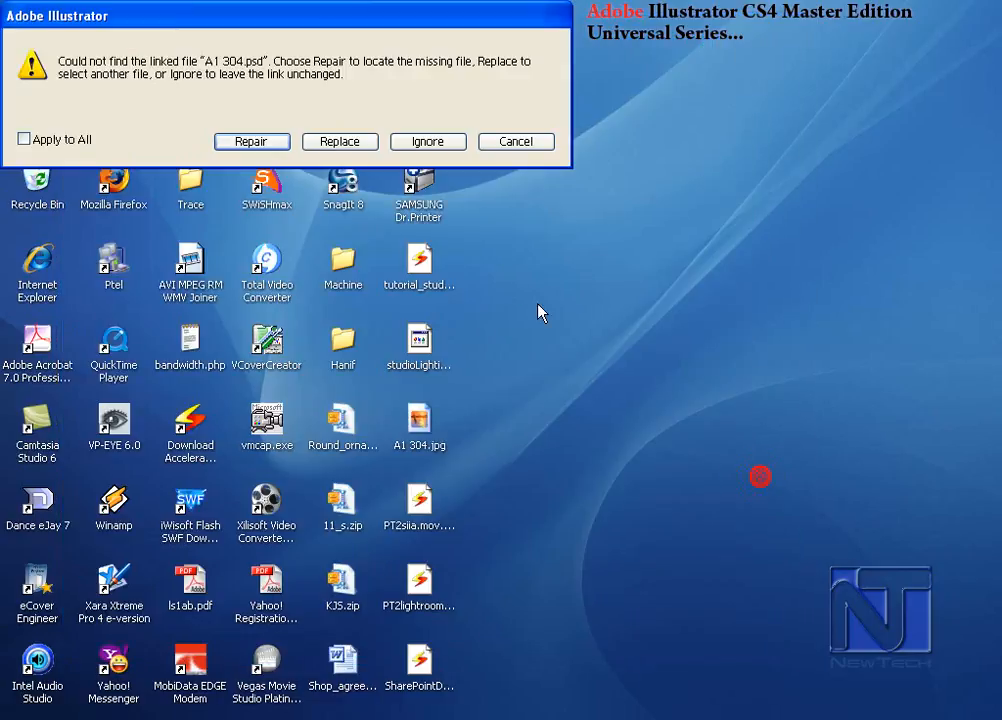
pyautogui.click(428, 142)
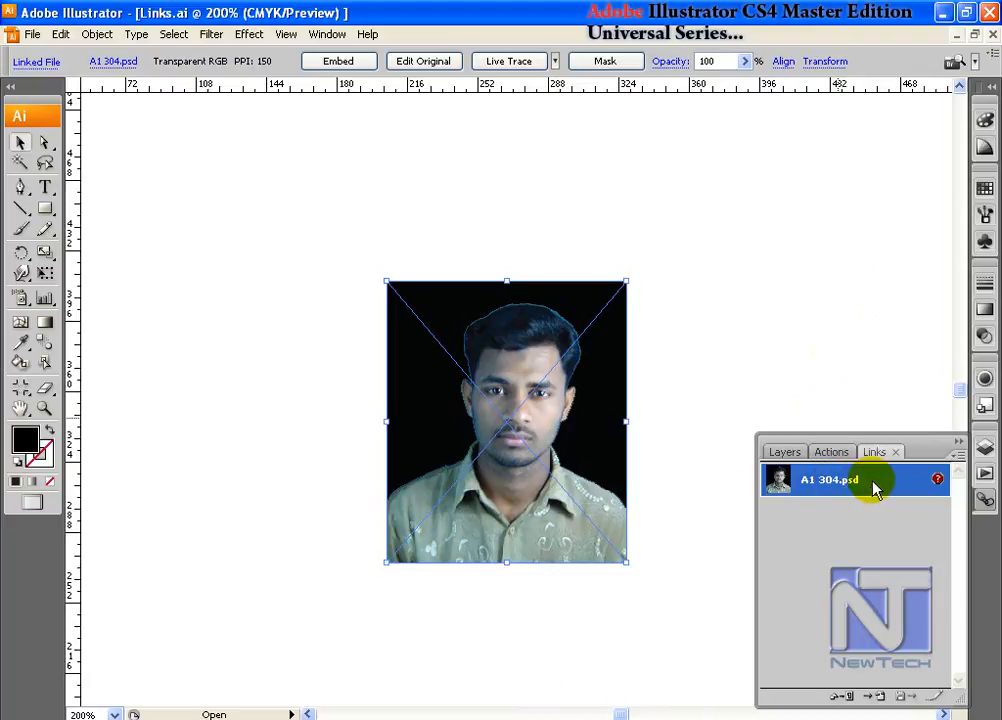
# - Go to the missing A1 304.psd link and relink it to A1 304.psd in the desktop's Machine folder
pyautogui.click(957, 456)
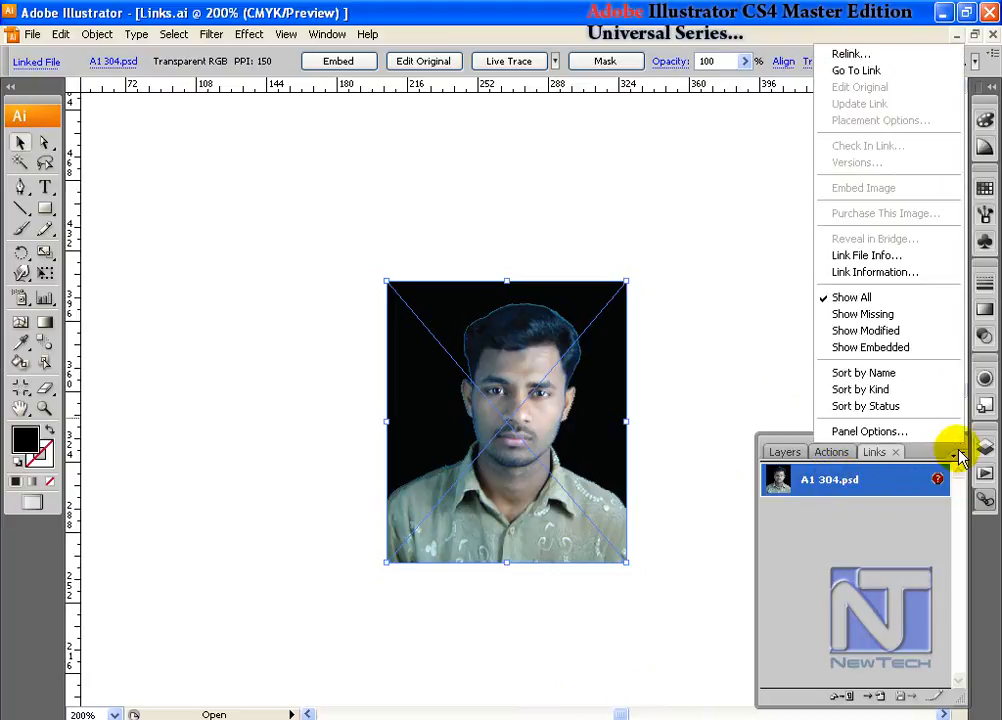
pyautogui.click(859, 70)
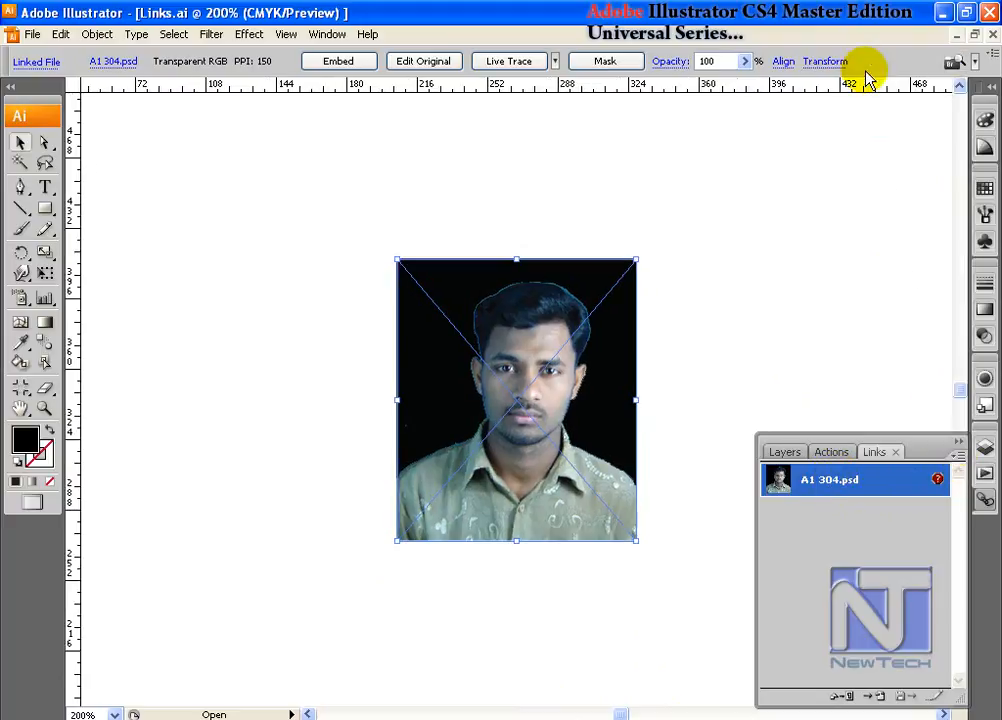
pyautogui.click(845, 695)
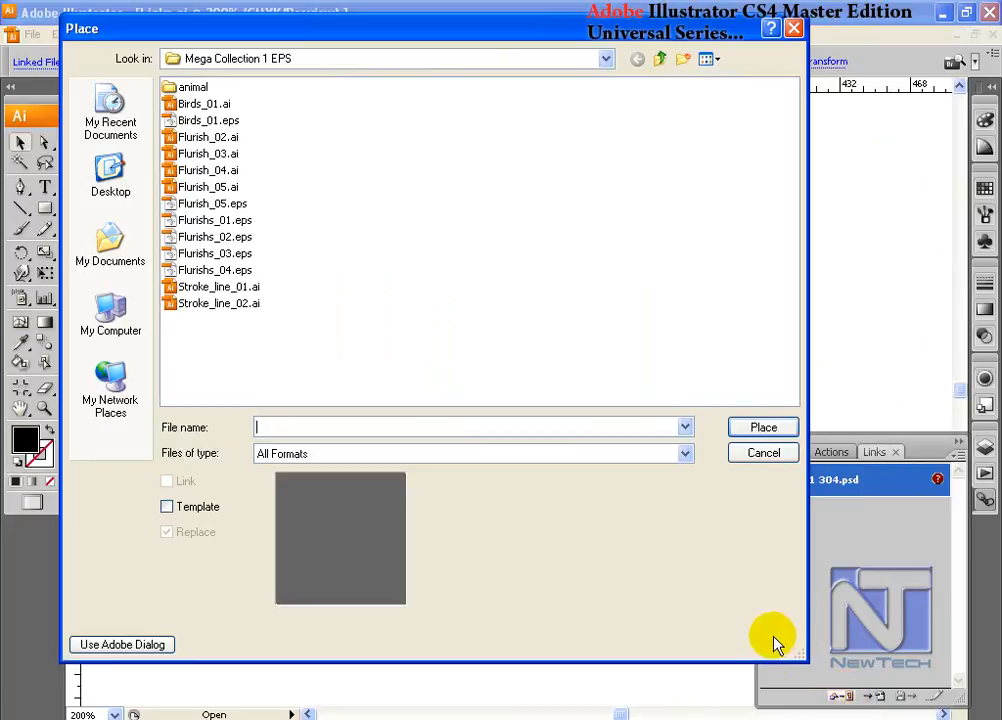
pyautogui.moveTo(738, 38); pyautogui.dragTo(815, 46)
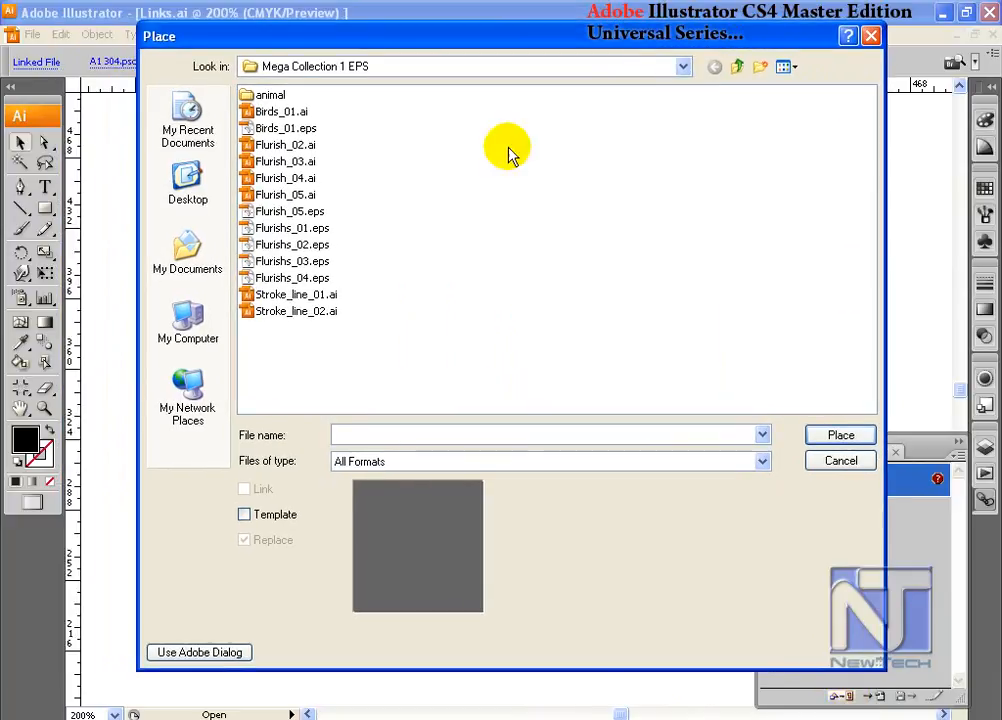
pyautogui.click(188, 198)
pyautogui.doubleClick(522, 182)
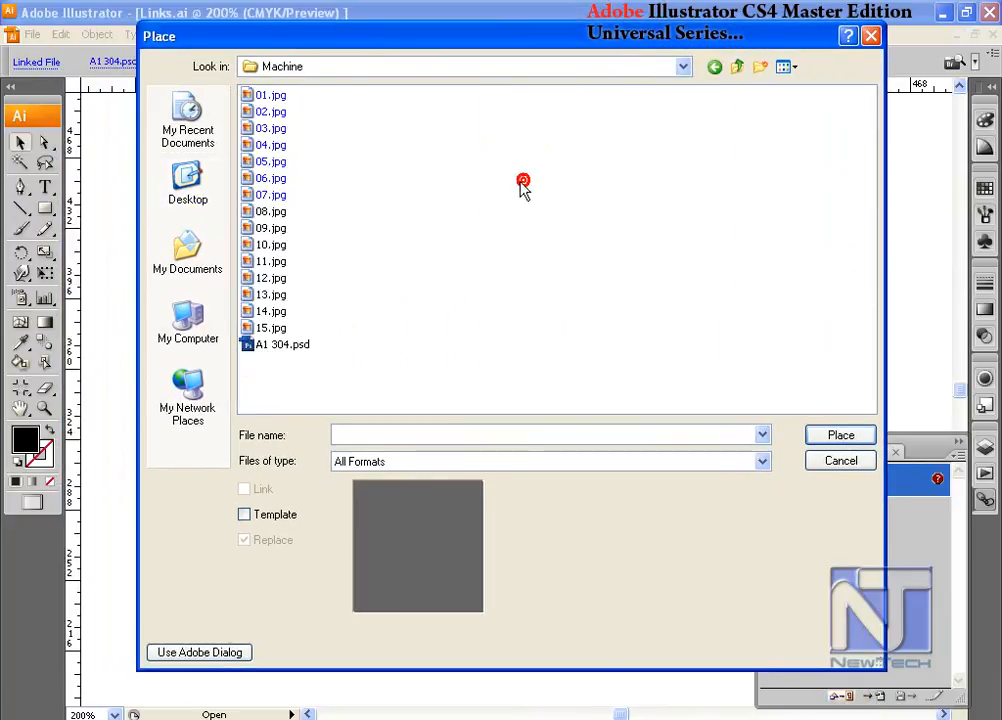
pyautogui.click(280, 344)
pyautogui.click(845, 435)
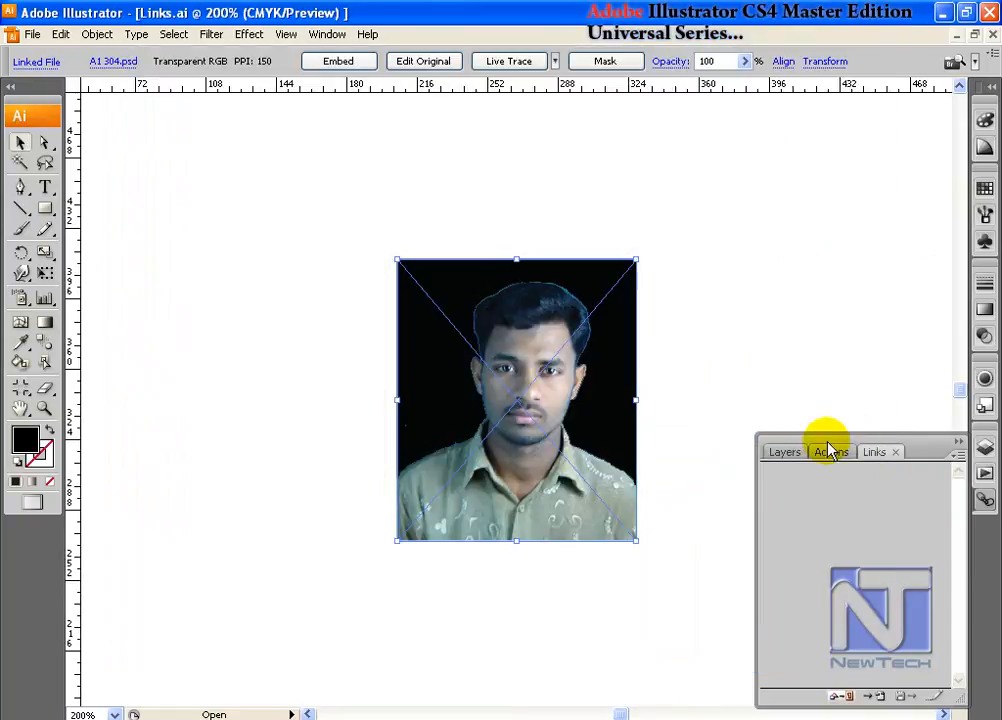
# - Embed the linked photo, review the link commands offered for the embedded image, and undo the embedding
pyautogui.click(956, 455)
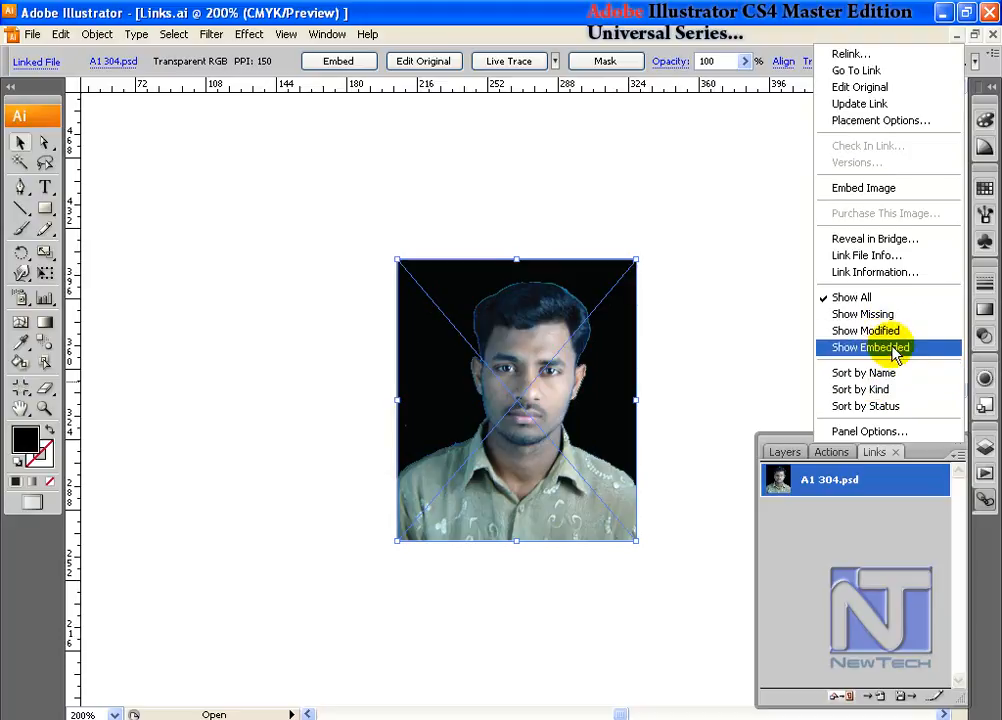
pyautogui.click(548, 358)
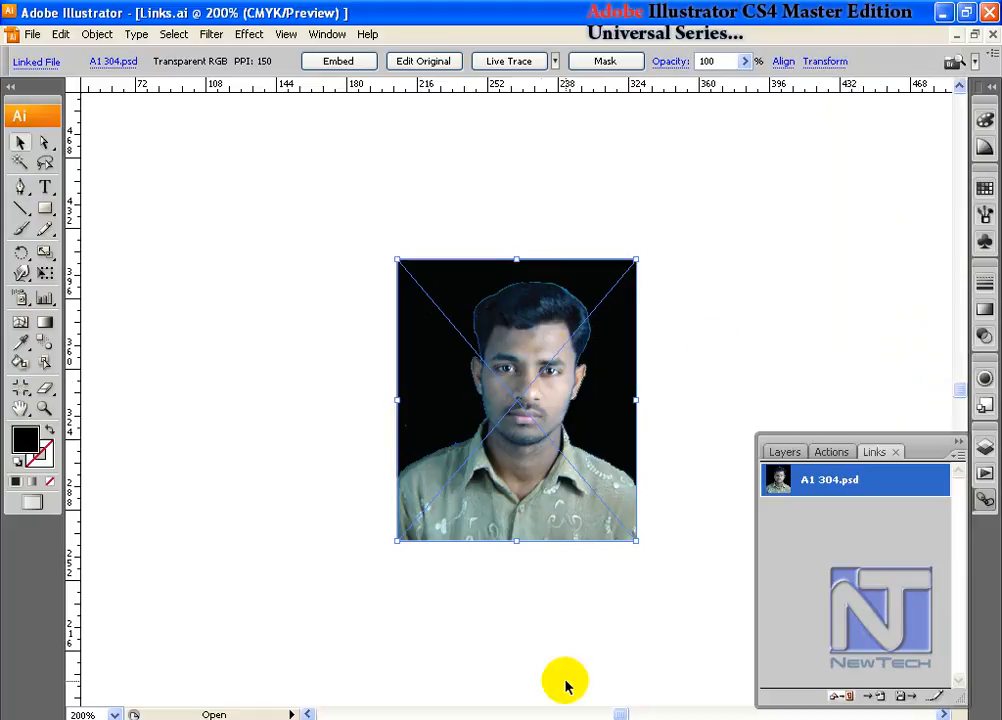
pyautogui.click(340, 62)
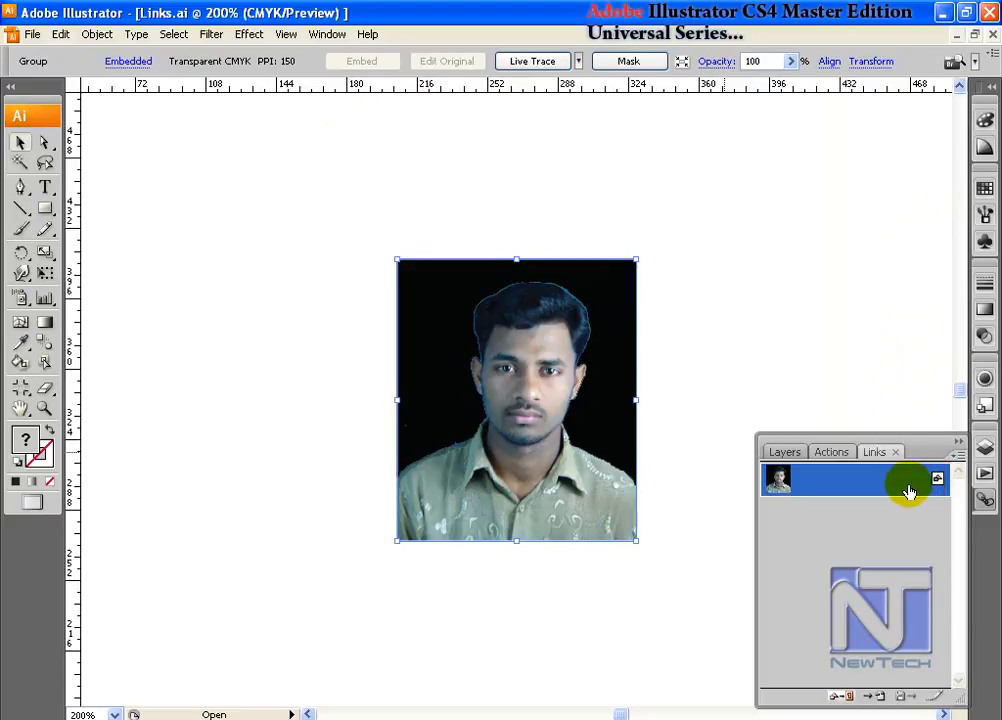
pyautogui.click(958, 456)
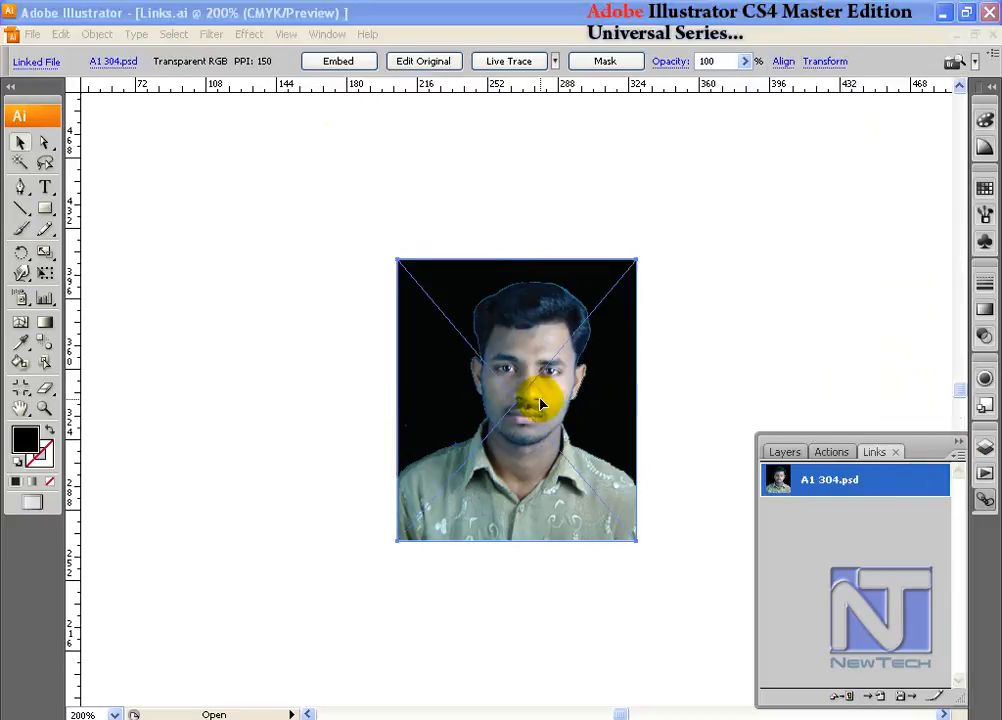
pyautogui.click(539, 399)
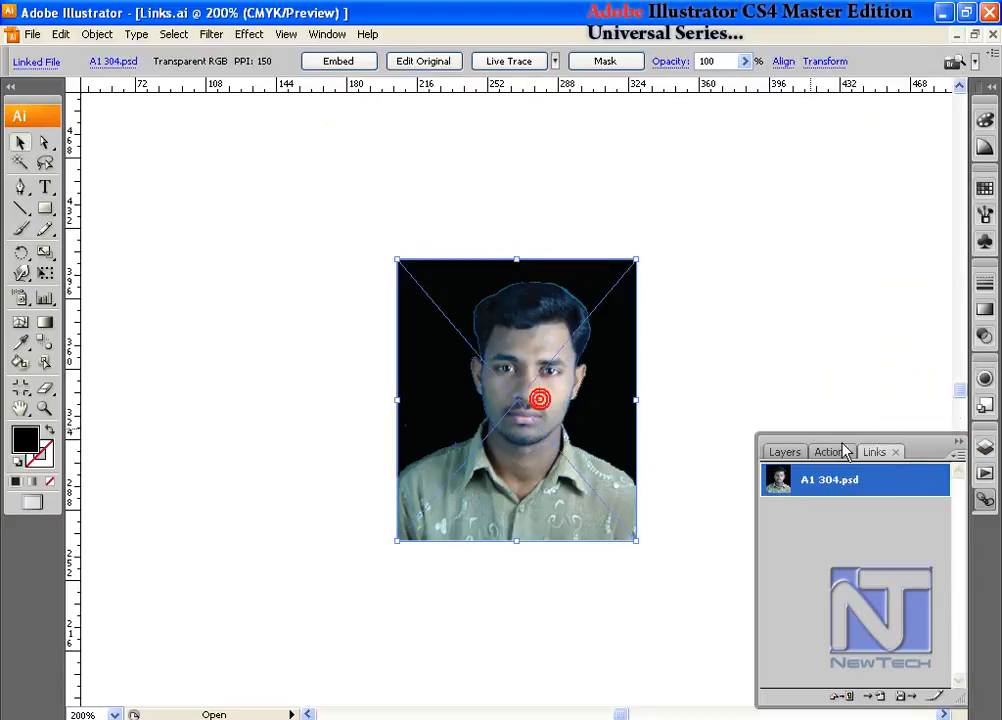
# - Reveal A1 304.psd in Bridge, view it in the Machine folder on the desktop, and return to Illustrator
pyautogui.click(958, 456)
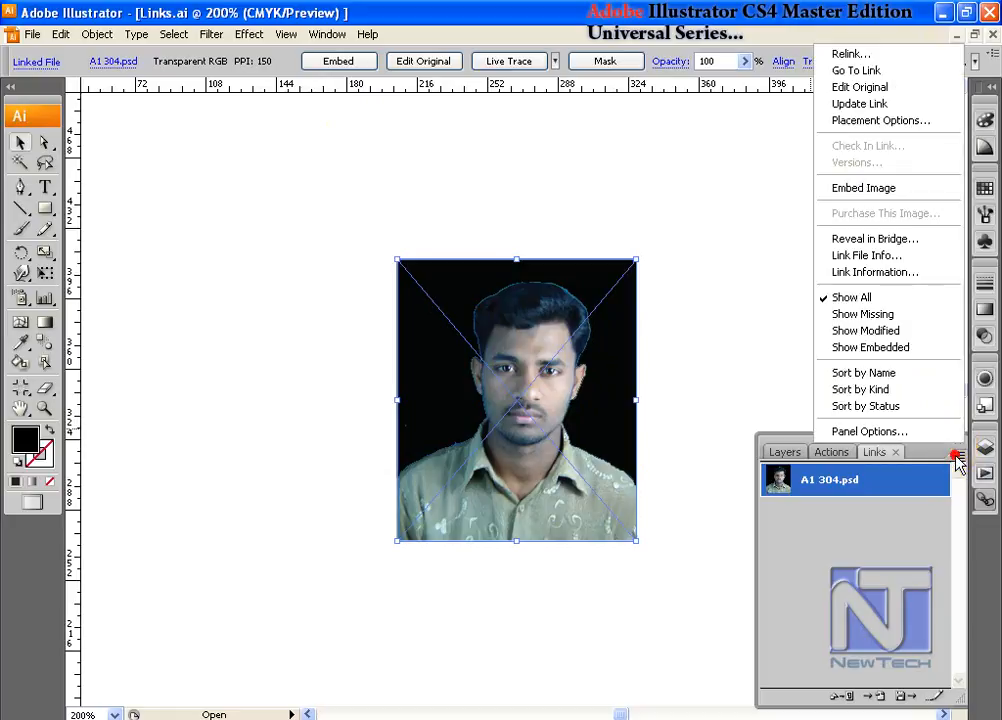
pyautogui.click(903, 243)
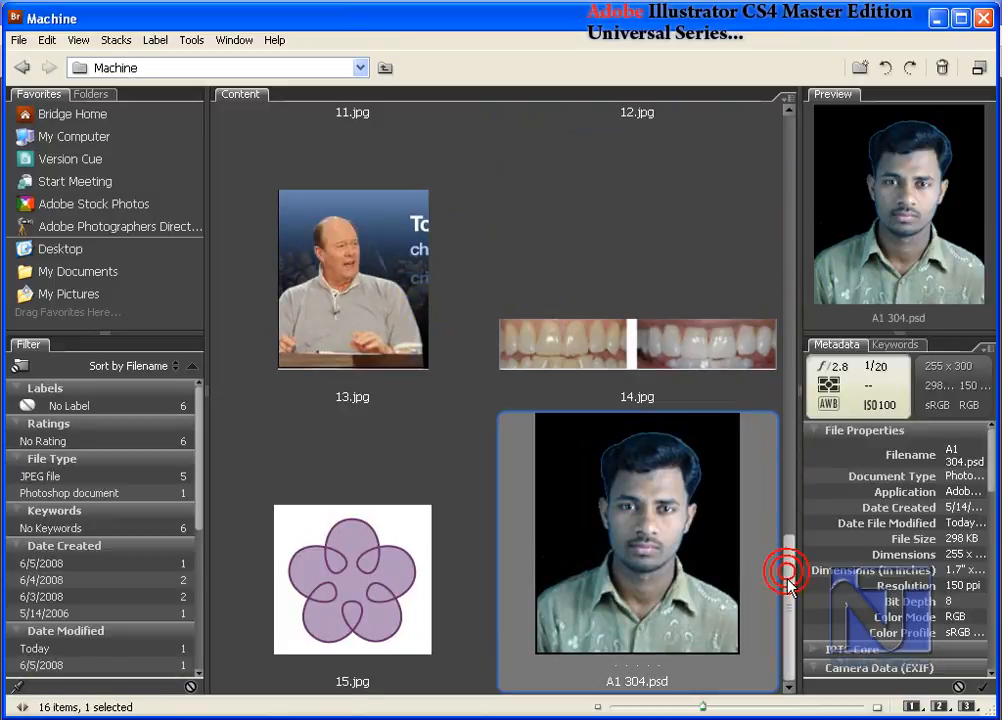
pyautogui.click(939, 18)
pyautogui.click(941, 13)
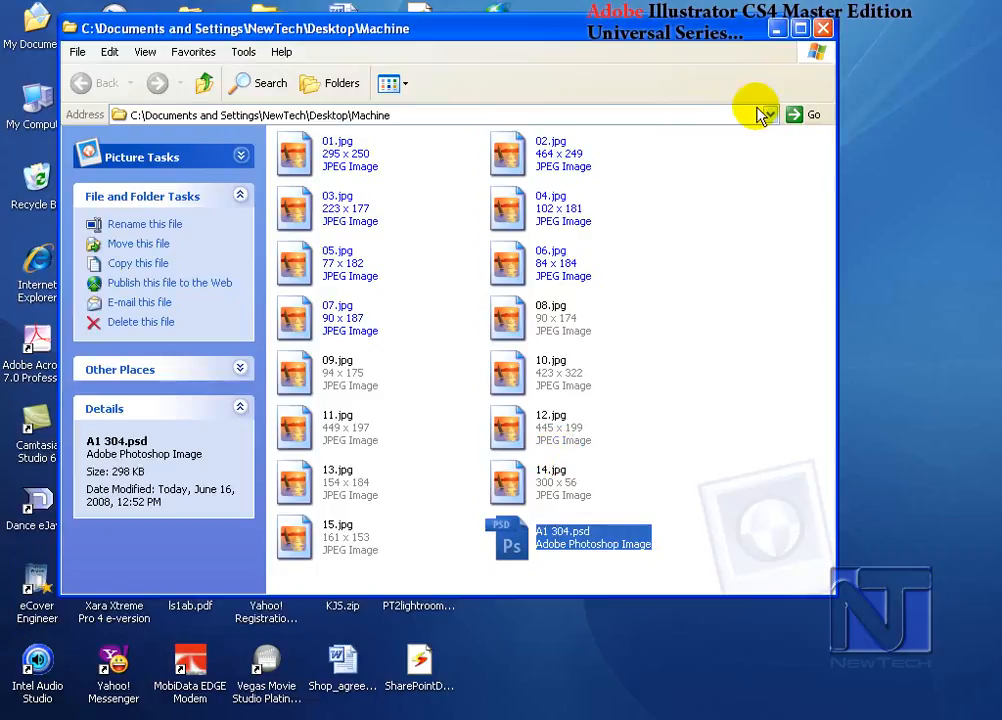
pyautogui.moveTo(781, 37); pyautogui.dragTo(609, 37)
pyautogui.click(605, 26)
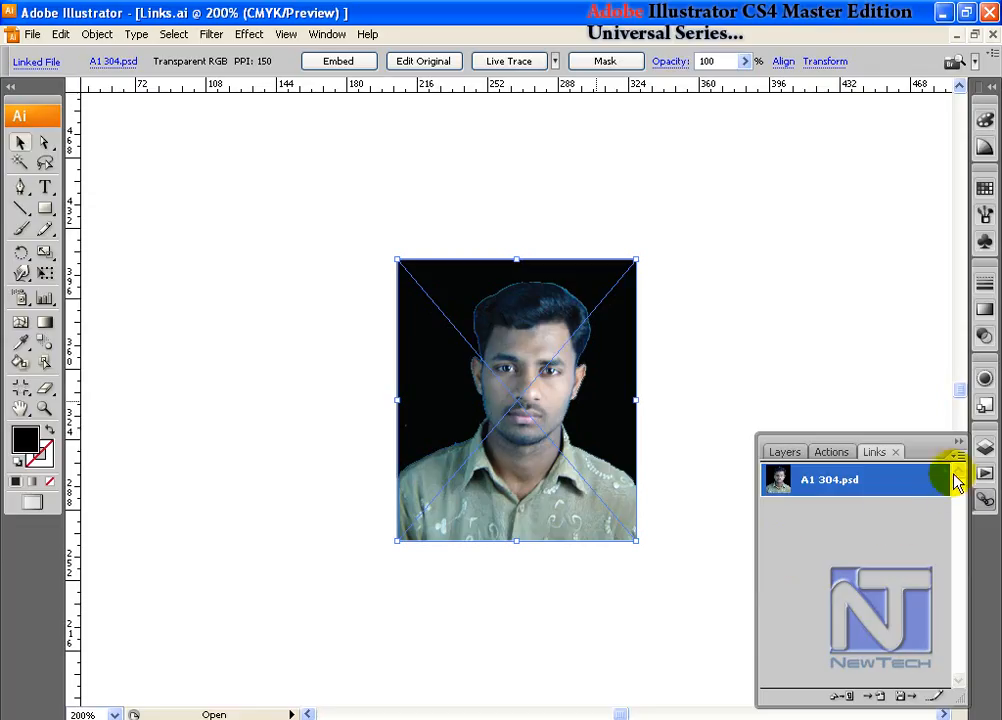
# - Set the placement options of A1 304.psd to preserve Transforms
pyautogui.click(958, 457)
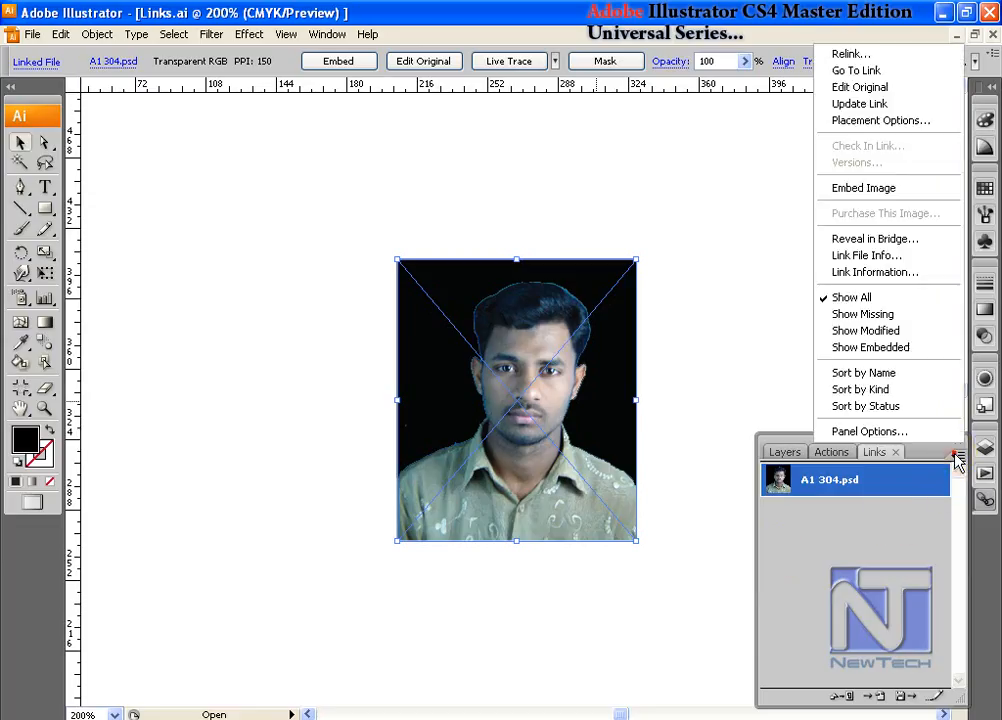
pyautogui.click(910, 133)
pyautogui.moveTo(649, 212); pyautogui.dragTo(863, 72)
pyautogui.click(830, 106)
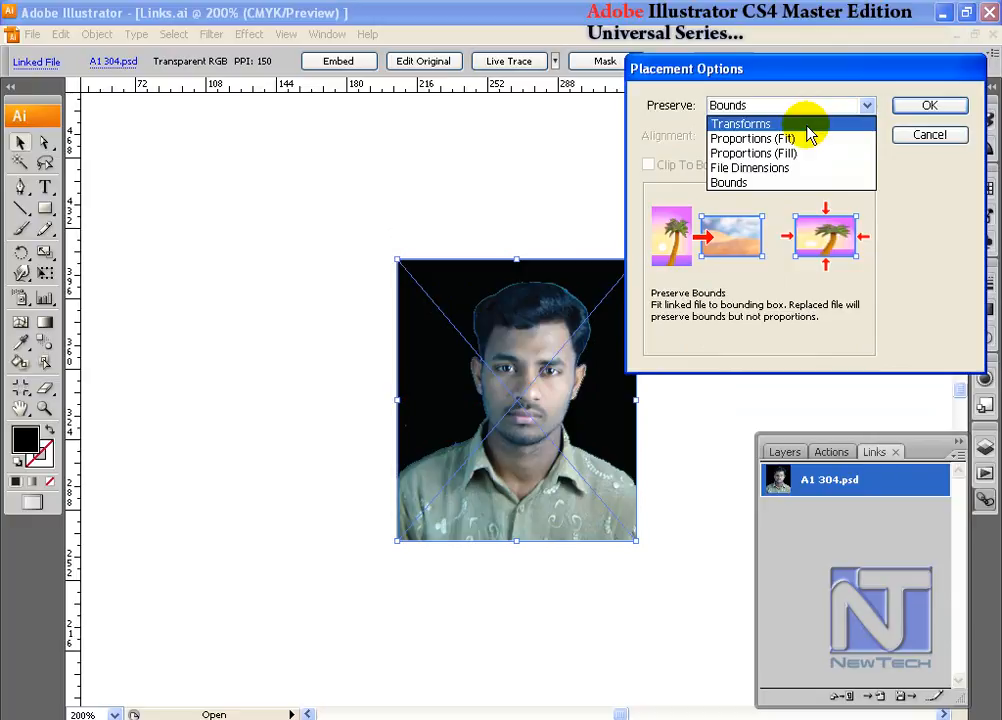
pyautogui.click(810, 134)
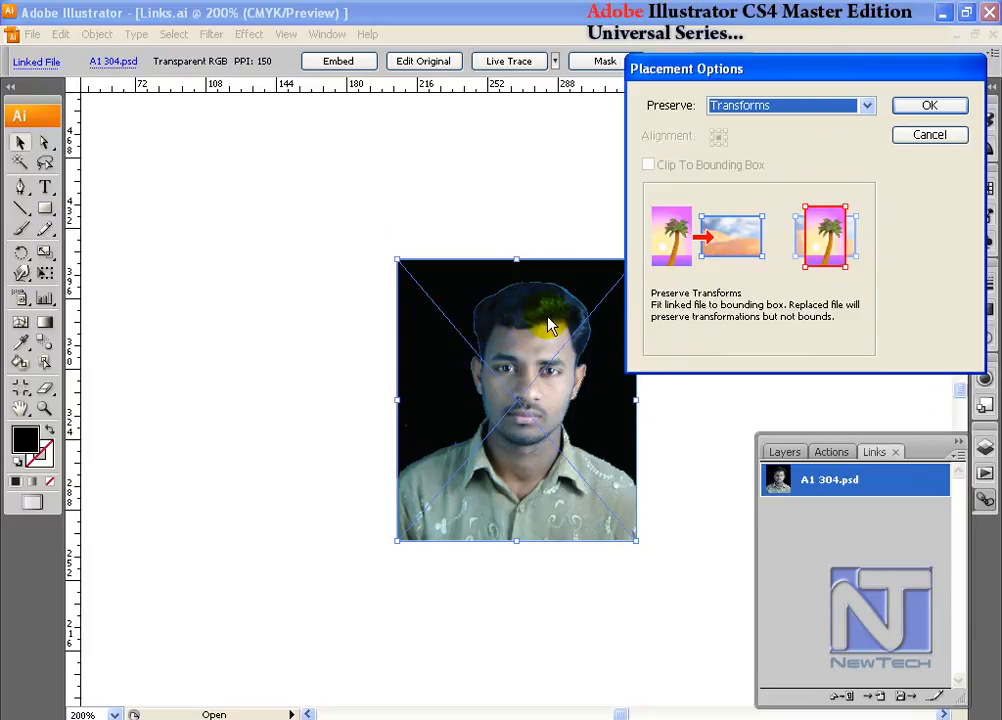
pyautogui.click(915, 107)
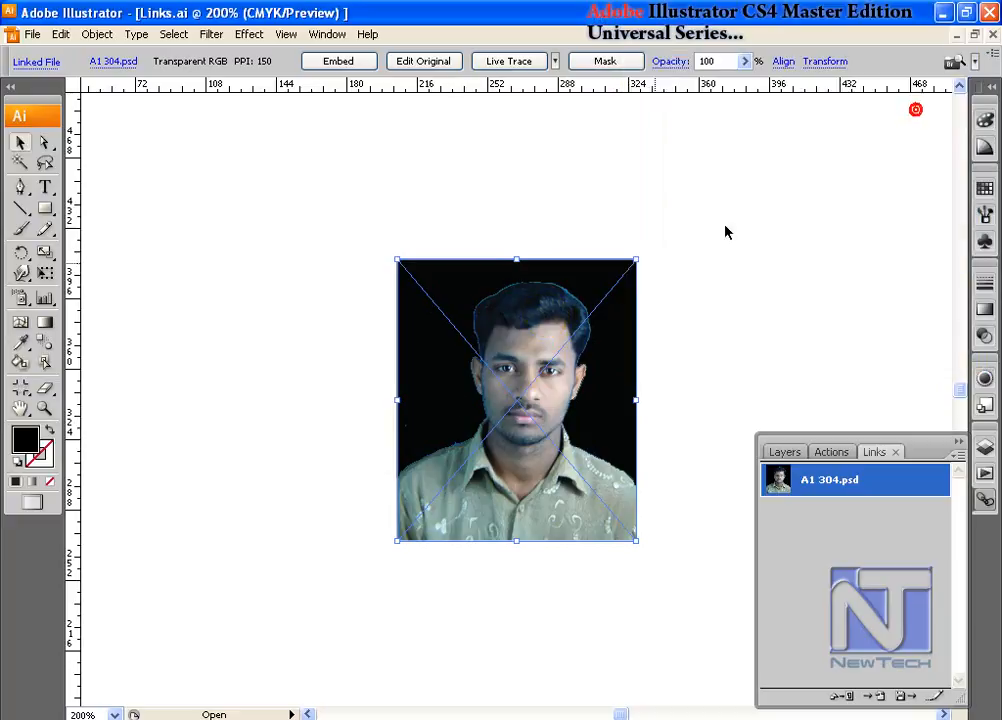
# - Move the linked photo toward the upper left and rescale its width and height freely to about 130 x 133 PPI
pyautogui.moveTo(489, 420); pyautogui.dragTo(303, 313)
pyautogui.moveTo(447, 432); pyautogui.dragTo(585, 606)
pyautogui.moveTo(586, 607); pyautogui.dragTo(663, 632)
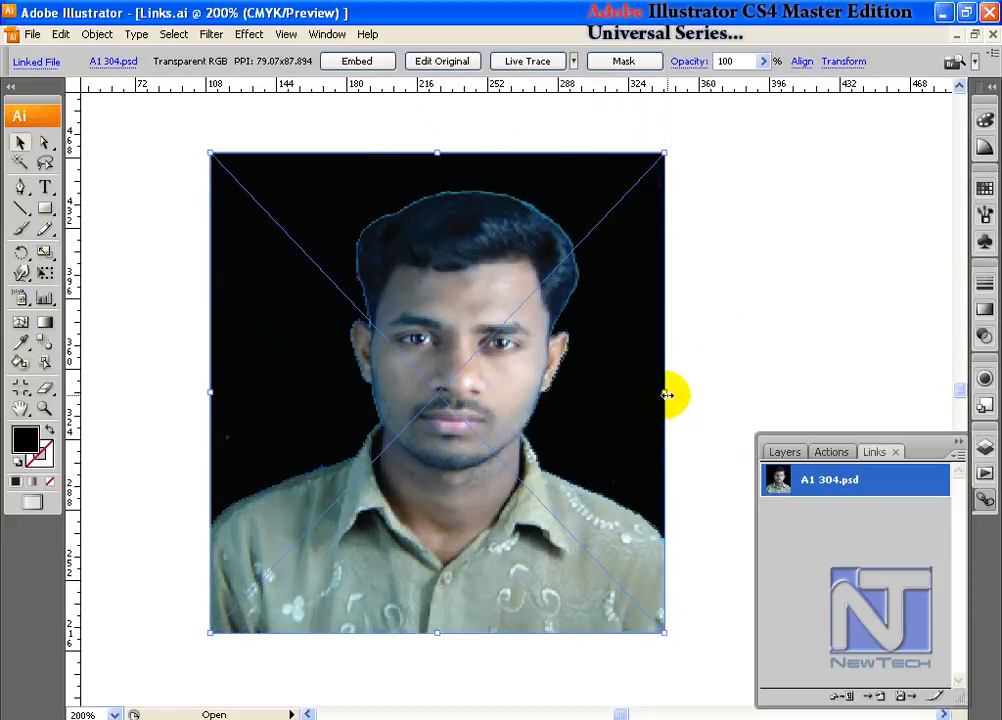
pyautogui.moveTo(667, 395); pyautogui.dragTo(592, 394)
pyautogui.moveTo(588, 630); pyautogui.dragTo(421, 450)
pyautogui.moveTo(328, 330); pyautogui.dragTo(416, 438)
pyautogui.moveTo(506, 552); pyautogui.dragTo(517, 521)
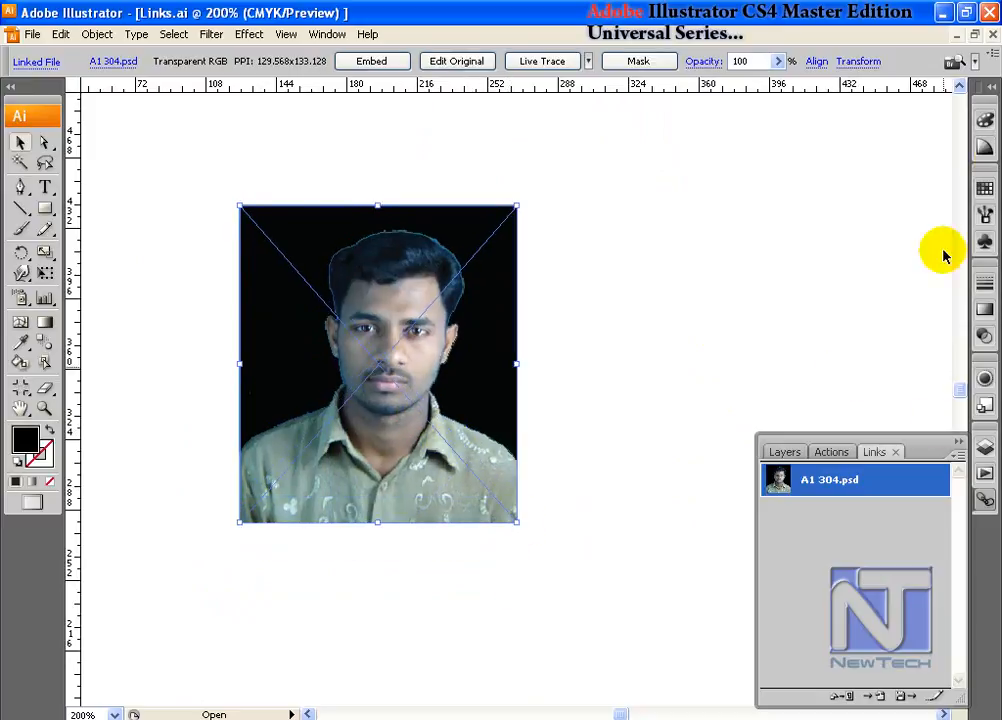
# - Set the placement options to preserve Proportions (Fit) and widen the photo's bounding box to about 92 x 133 PPI
pyautogui.click(957, 442)
pyautogui.click(900, 119)
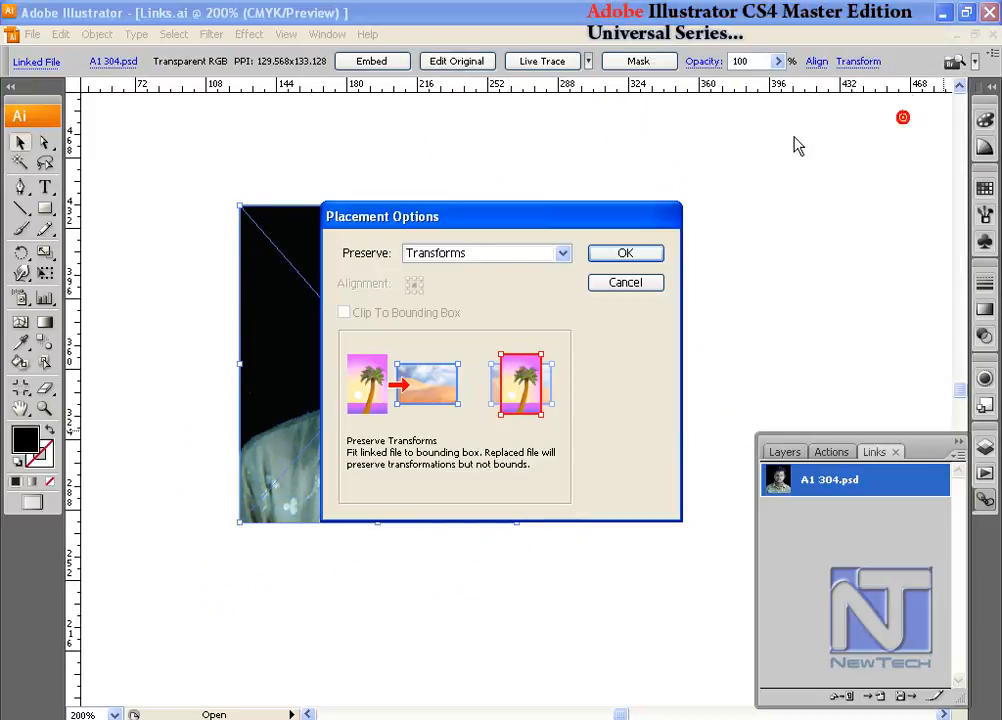
pyautogui.click(540, 253)
pyautogui.click(508, 286)
pyautogui.moveTo(535, 232); pyautogui.dragTo(760, 145)
pyautogui.click(818, 186)
pyautogui.moveTo(515, 364); pyautogui.dragTo(537, 363)
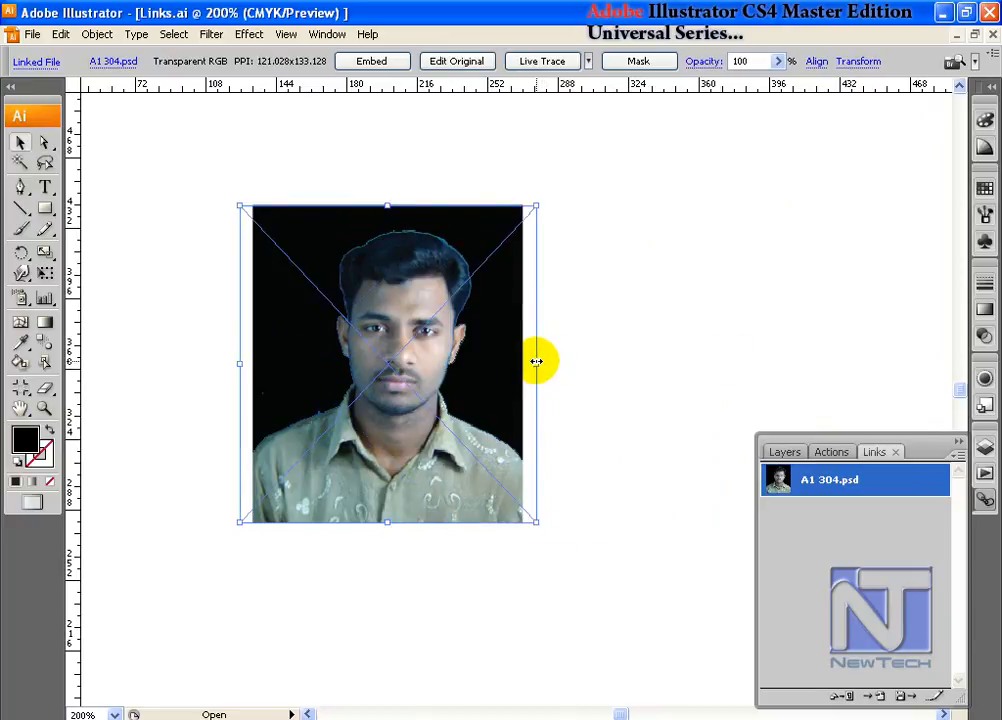
pyautogui.moveTo(537, 206); pyautogui.dragTo(628, 206)
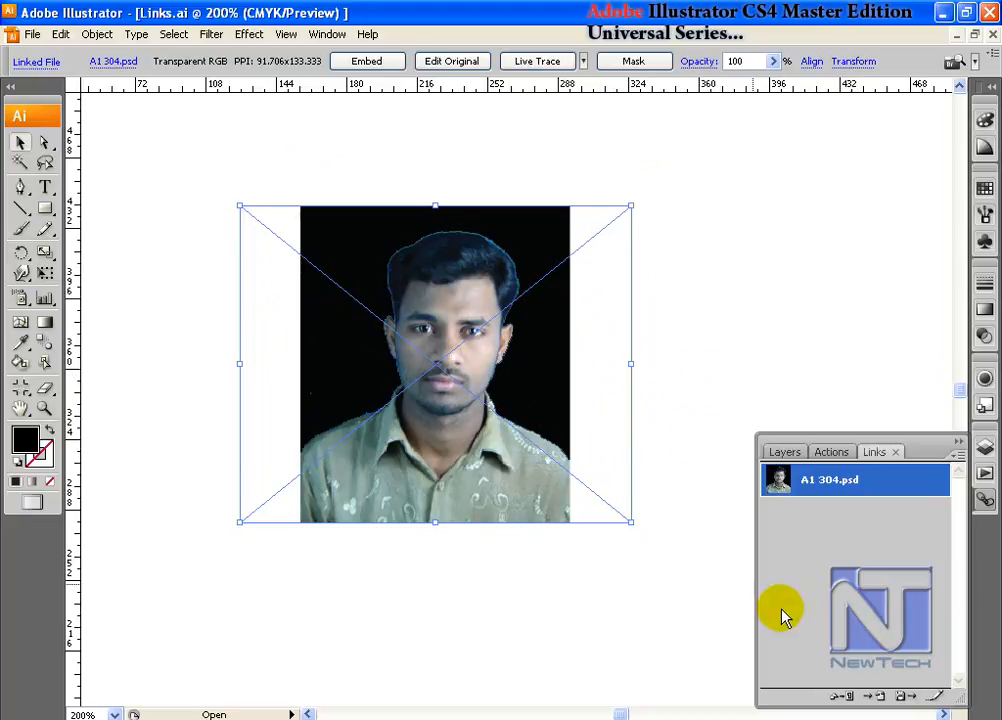
# - Set the placement options to Proportions (Fill) with Clip To Bounding Box enabled, and move the photo slightly down
pyautogui.click(958, 454)
pyautogui.click(905, 121)
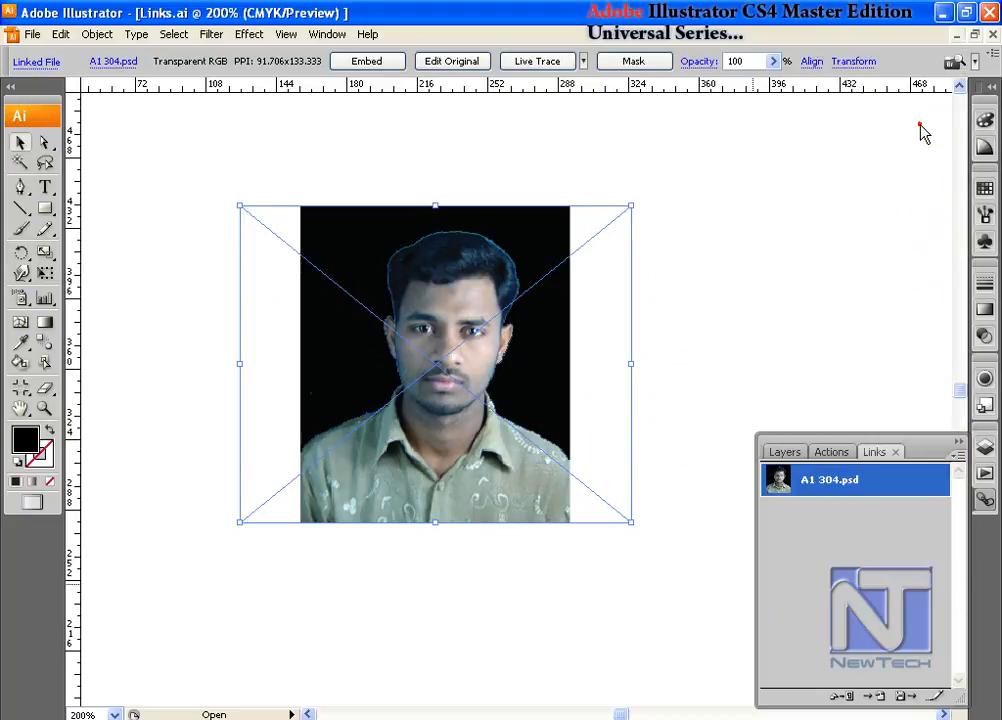
pyautogui.click(562, 253)
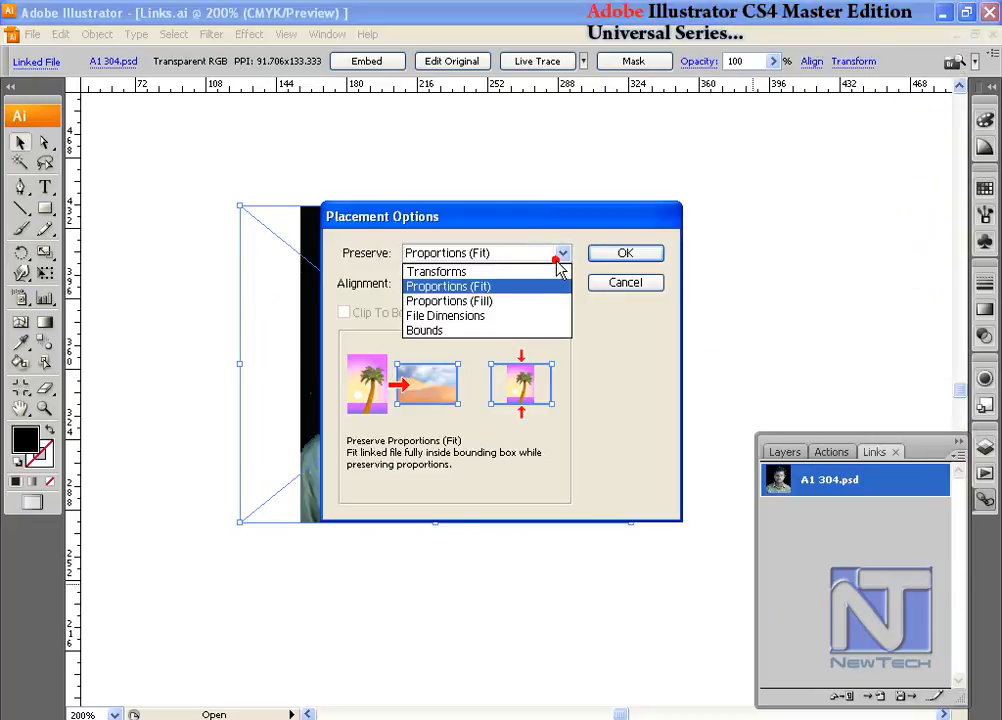
pyautogui.click(507, 301)
pyautogui.moveTo(475, 215); pyautogui.dragTo(786, 139)
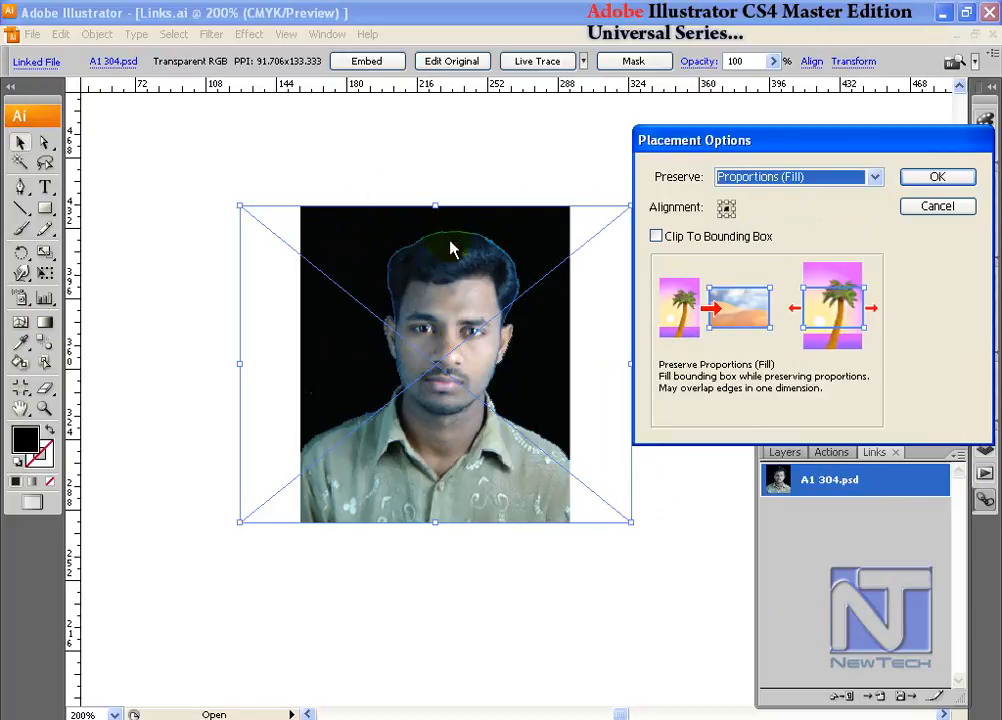
pyautogui.click(657, 237)
pyautogui.click(930, 178)
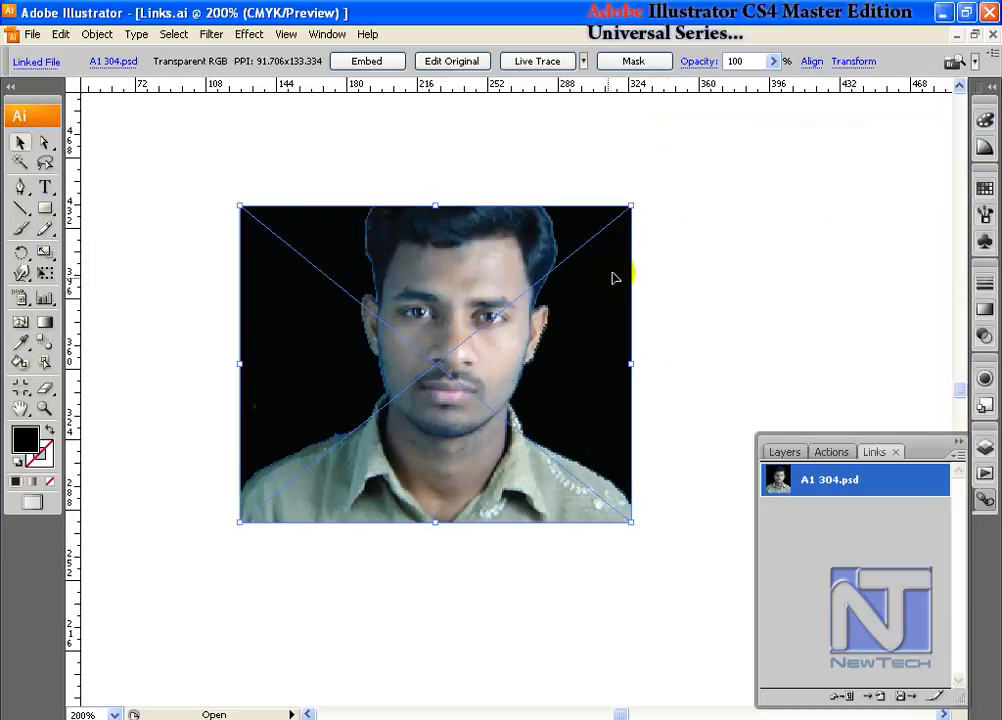
pyautogui.moveTo(541, 328)
pyautogui.mouseDown()
pyautogui.moveTo(600, 337)
pyautogui.moveTo(544, 347)
pyautogui.mouseUp()
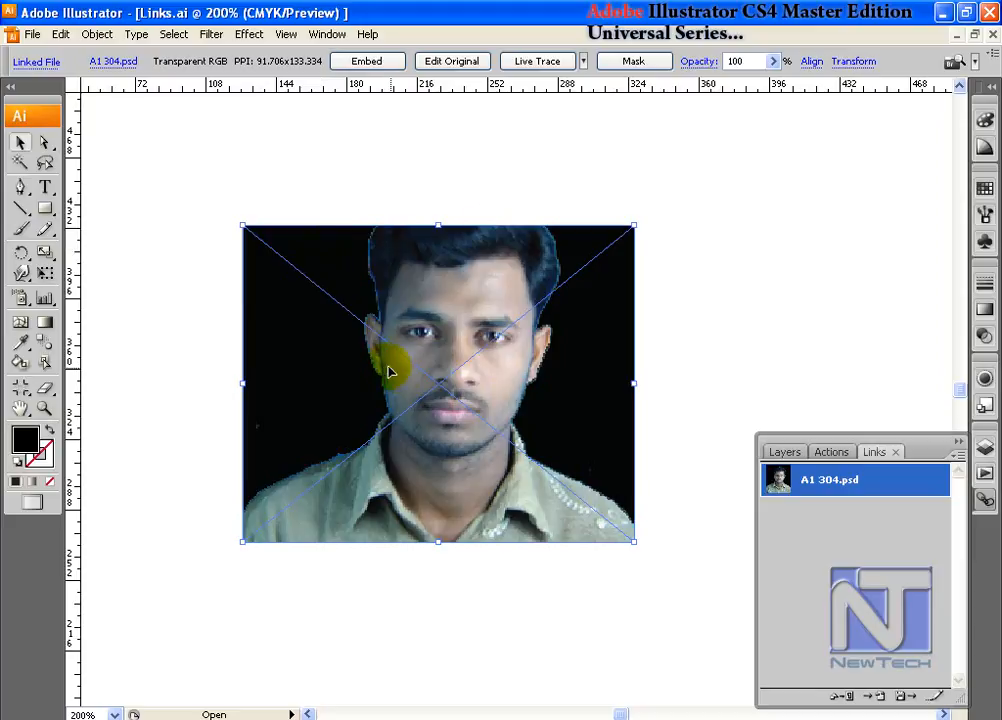
# - Set the placement options to File Dimensions with Clip To Bounding Box disabled, and resize the photo's bounding box to about 86 x 138 PPI
pyautogui.click(957, 455)
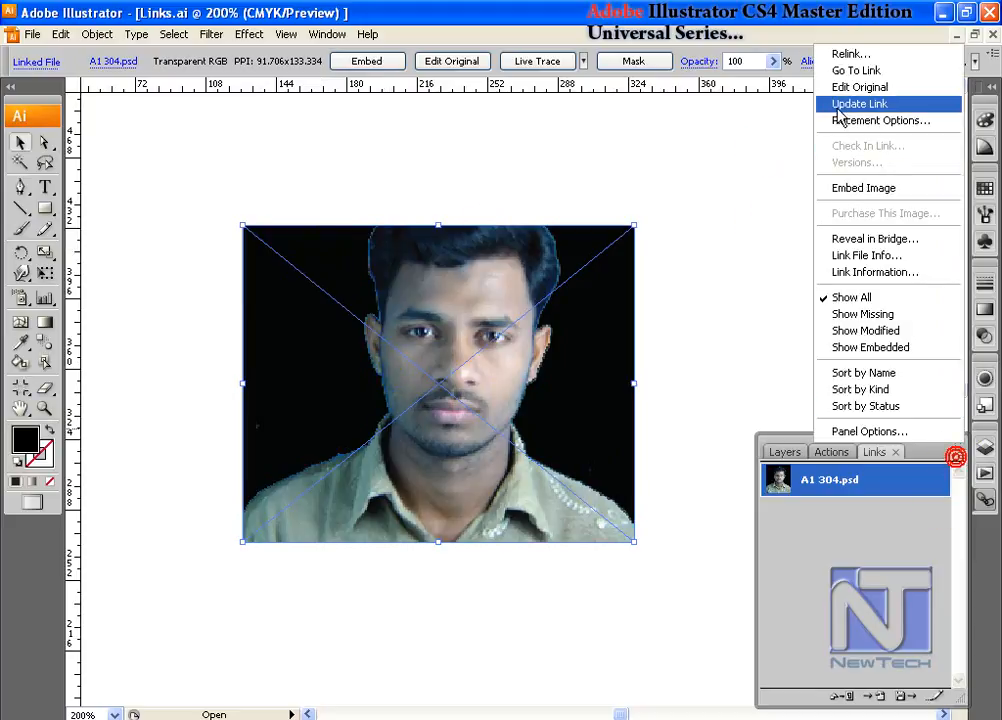
pyautogui.click(852, 120)
pyautogui.click(560, 253)
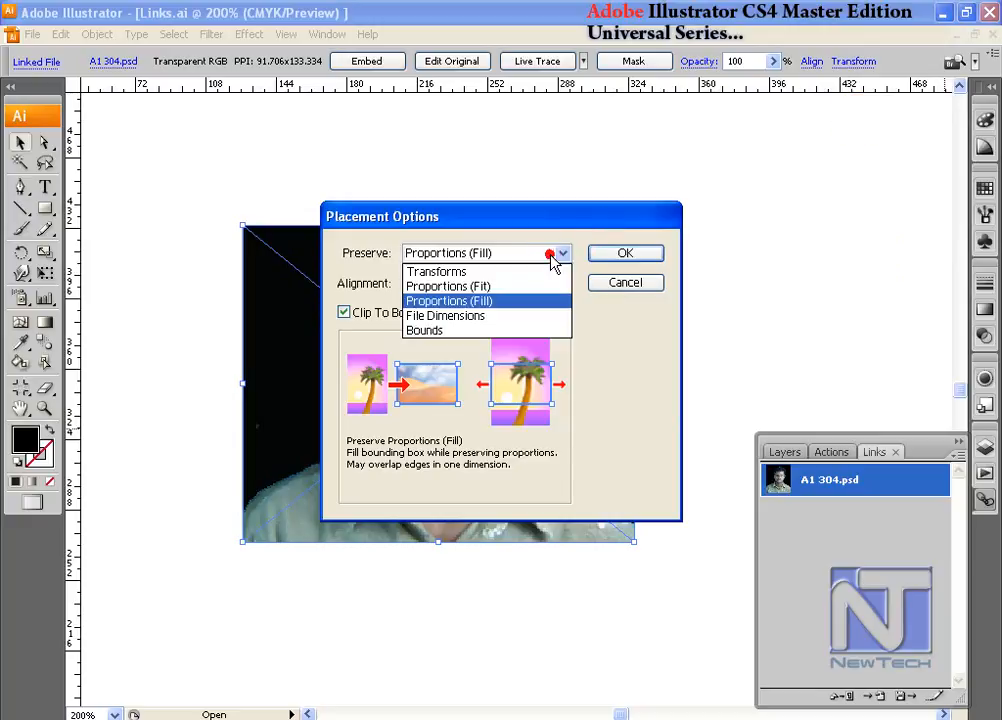
pyautogui.click(484, 317)
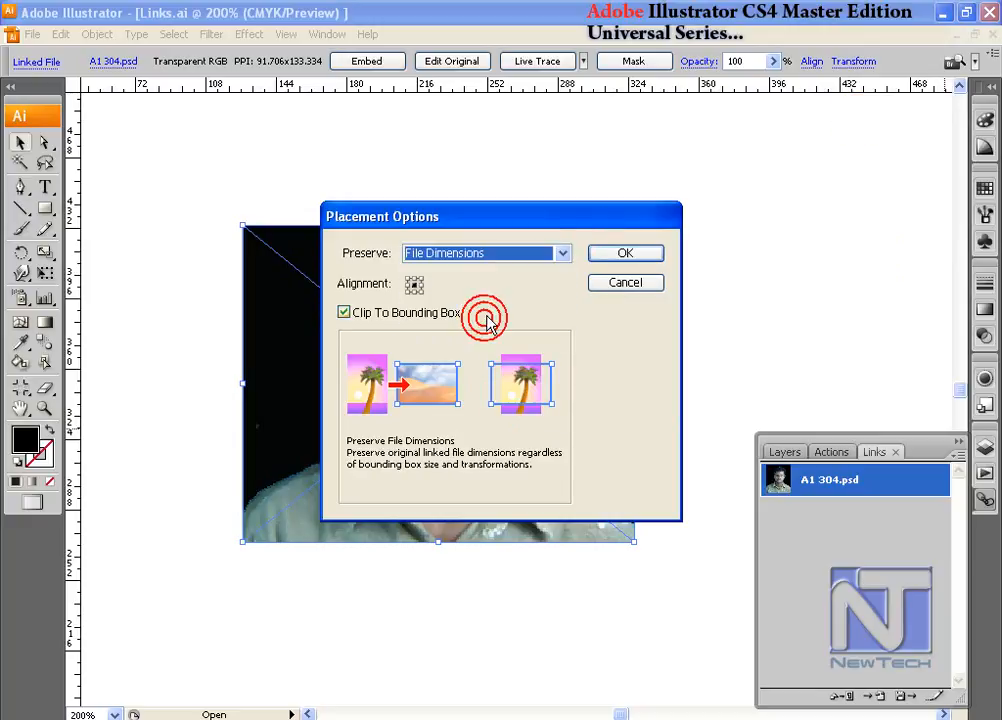
pyautogui.click(344, 312)
pyautogui.click(625, 255)
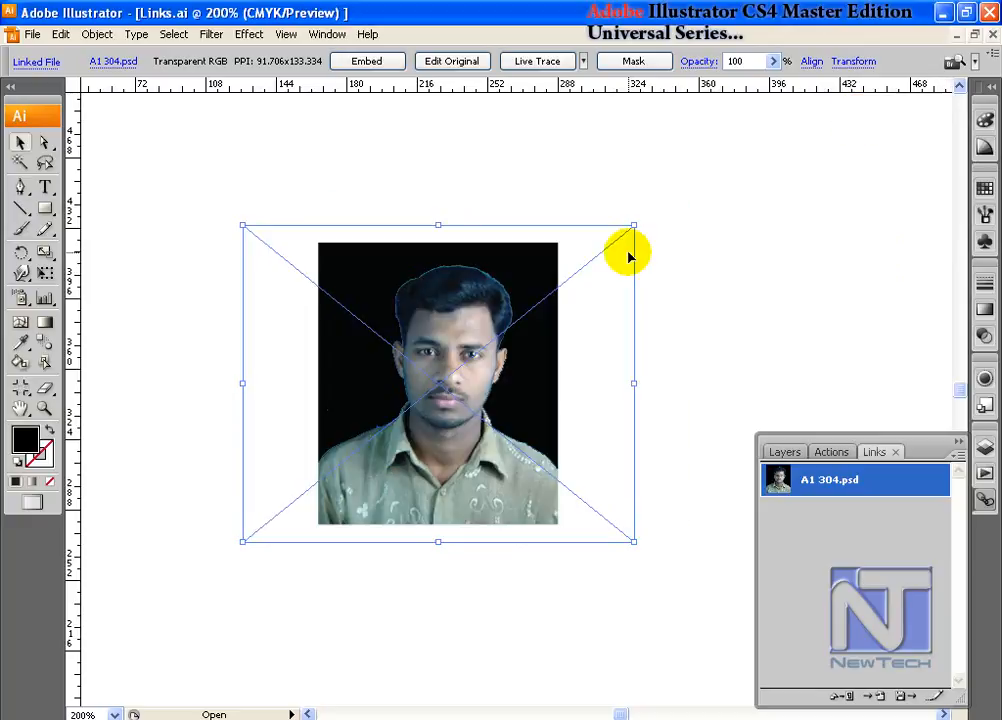
pyautogui.moveTo(633, 227); pyautogui.dragTo(689, 141)
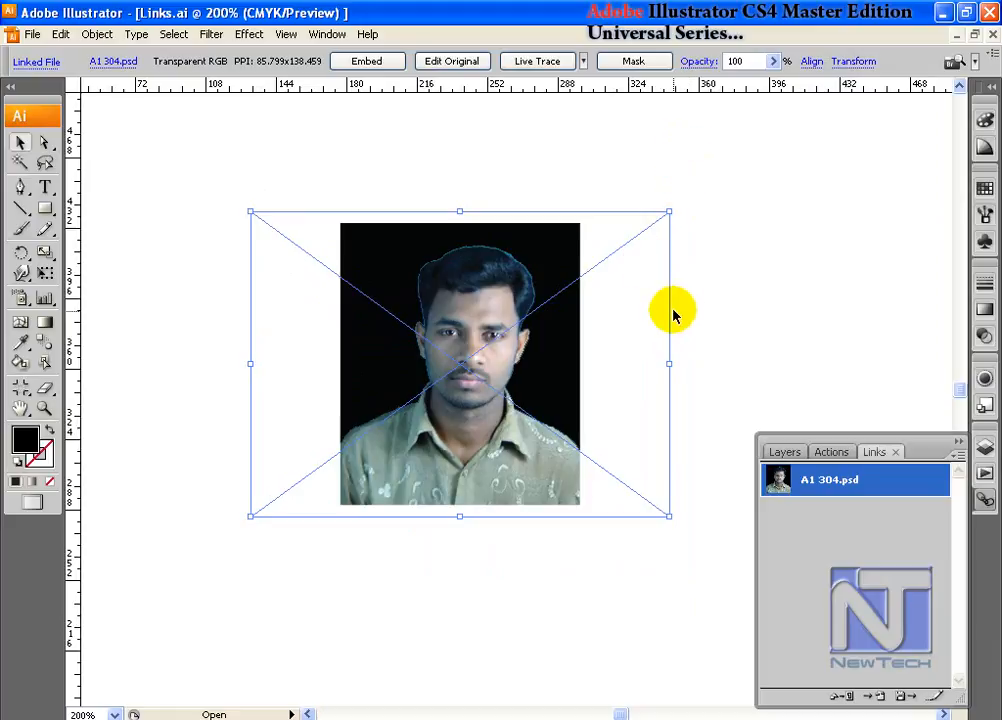
# - Try preserving Bounds in the placement options of the linked photo, and undo that change
pyautogui.click(957, 458)
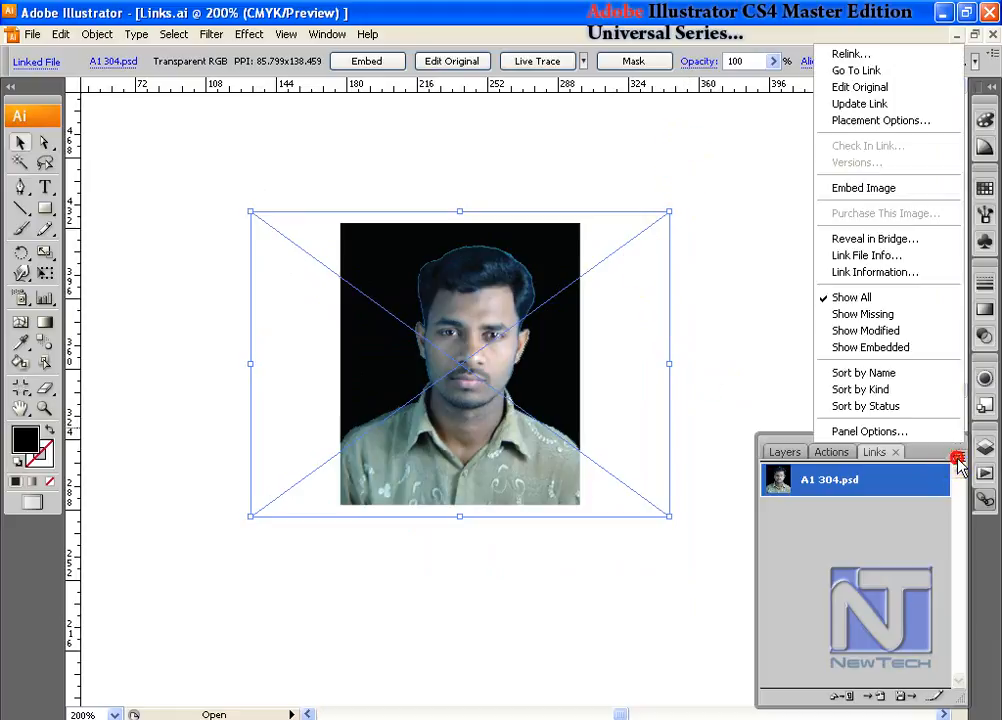
pyautogui.click(885, 120)
pyautogui.click(558, 254)
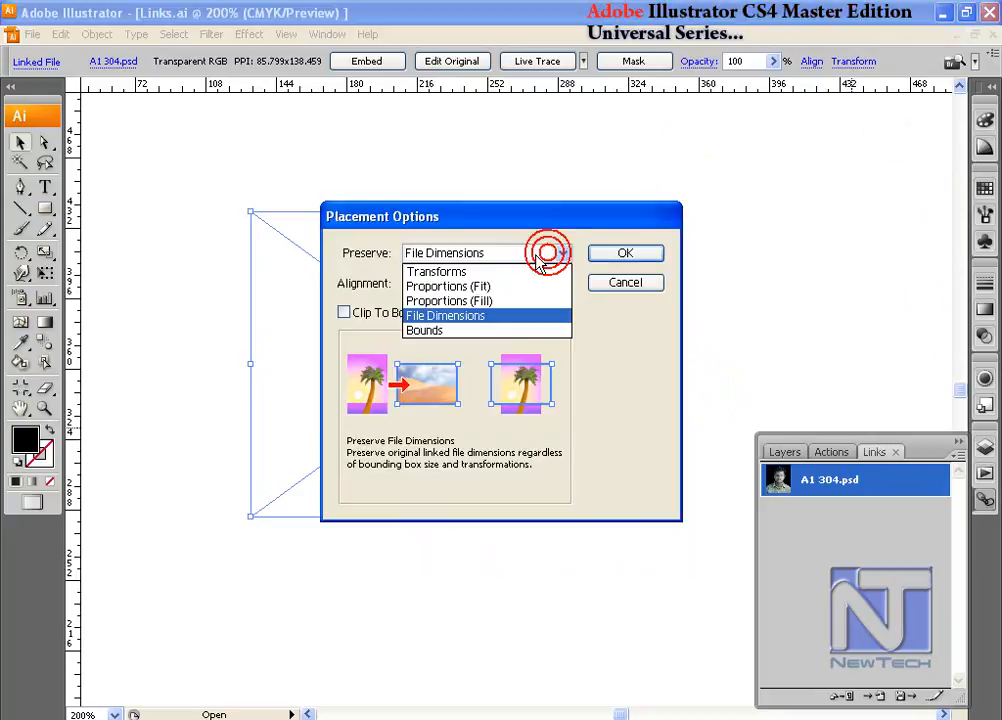
pyautogui.click(455, 335)
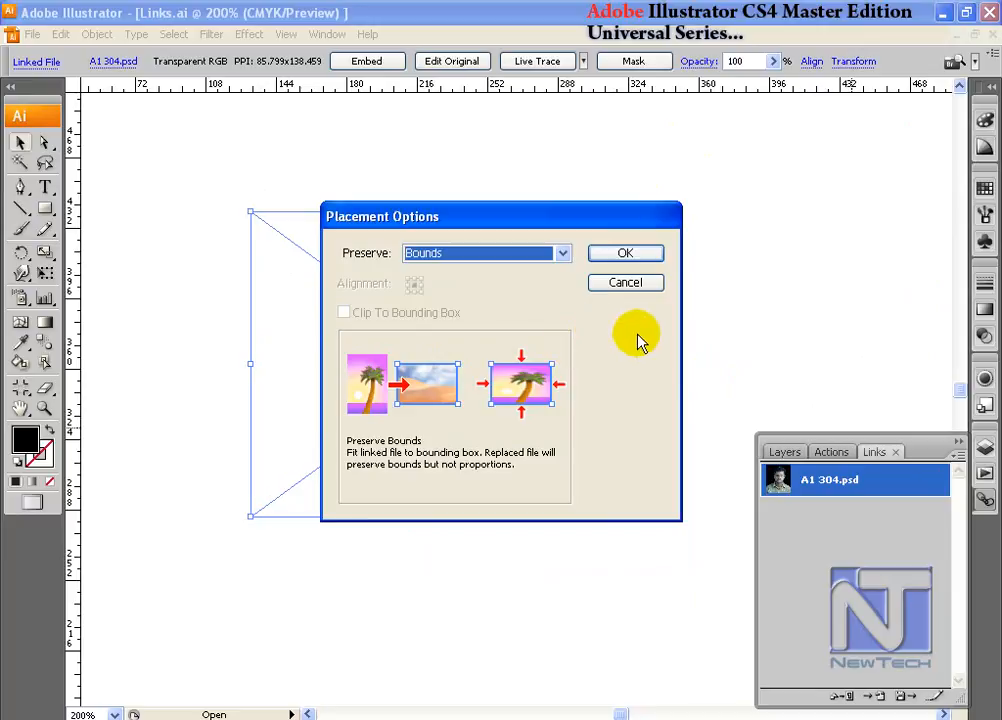
pyautogui.moveTo(572, 216); pyautogui.dragTo(760, 182)
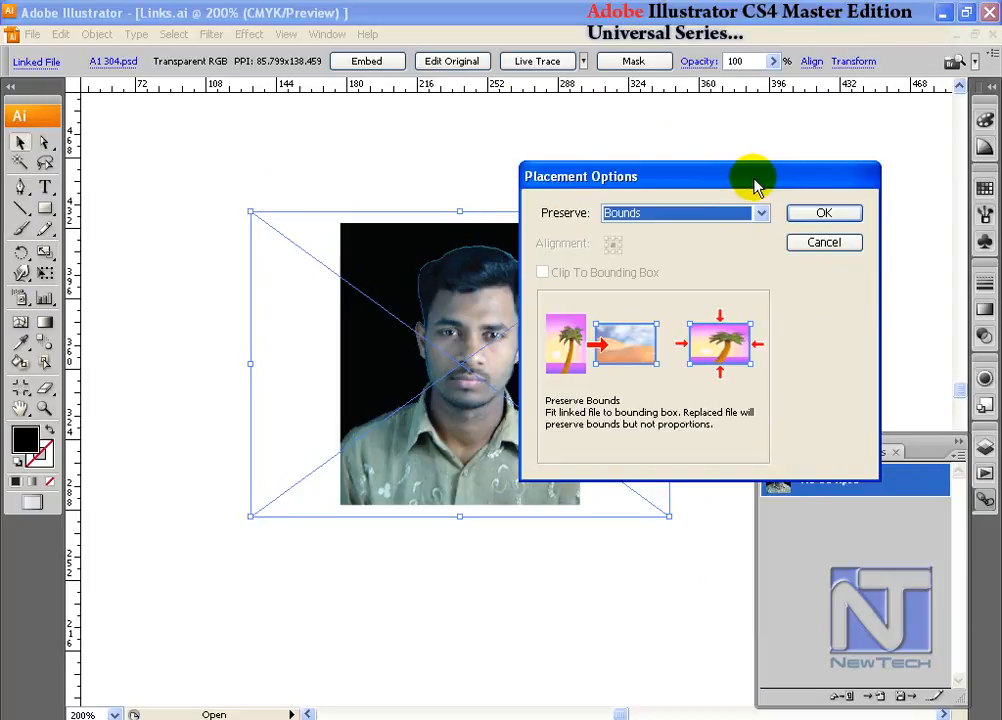
pyautogui.click(800, 213)
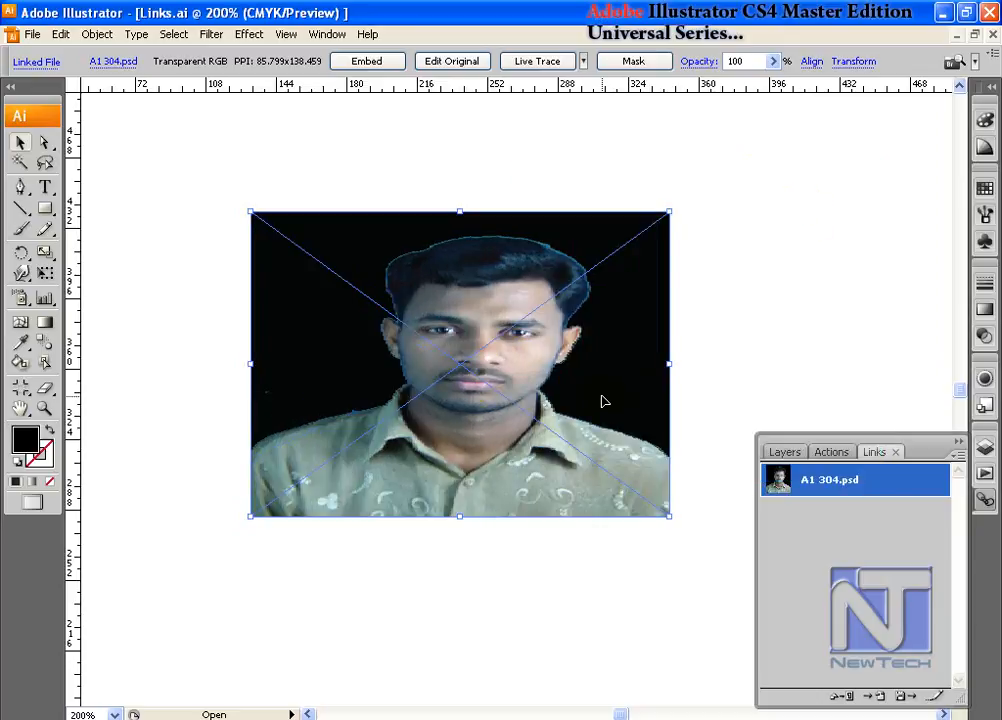
pyautogui.hotkey('ctrl', 'z')
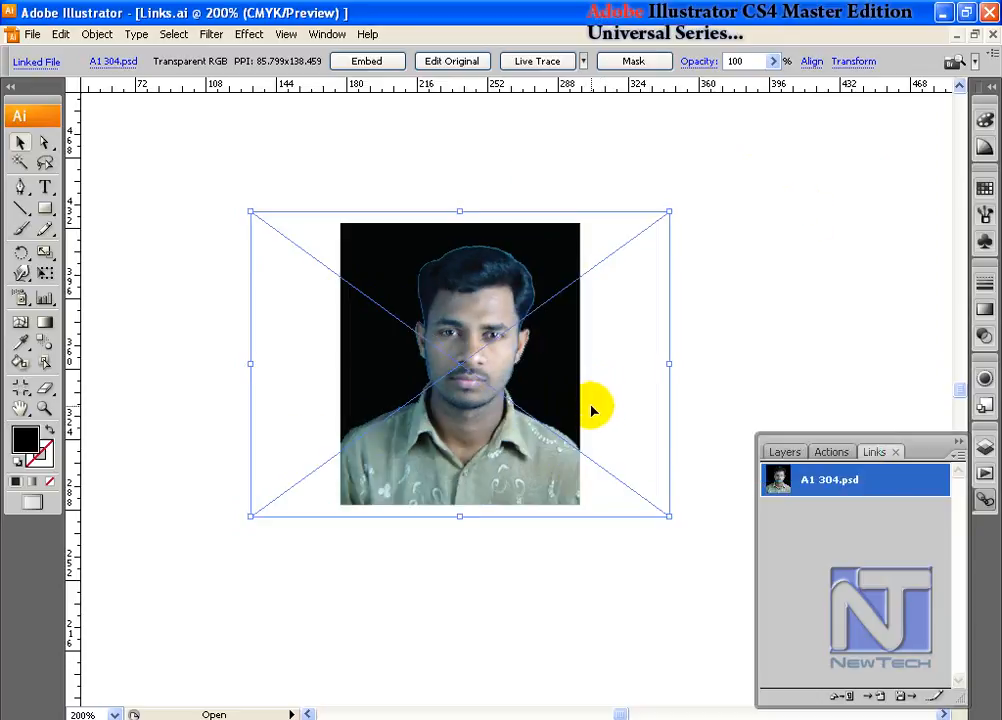
# - Resize the linked photo's bounding box from its lower-right corner to about 89 x 136 PPI
pyautogui.moveTo(670, 514)
pyautogui.mouseDown()
pyautogui.moveTo(568, 517)
pyautogui.moveTo(635, 503)
pyautogui.moveTo(653, 520)
pyautogui.mouseUp()
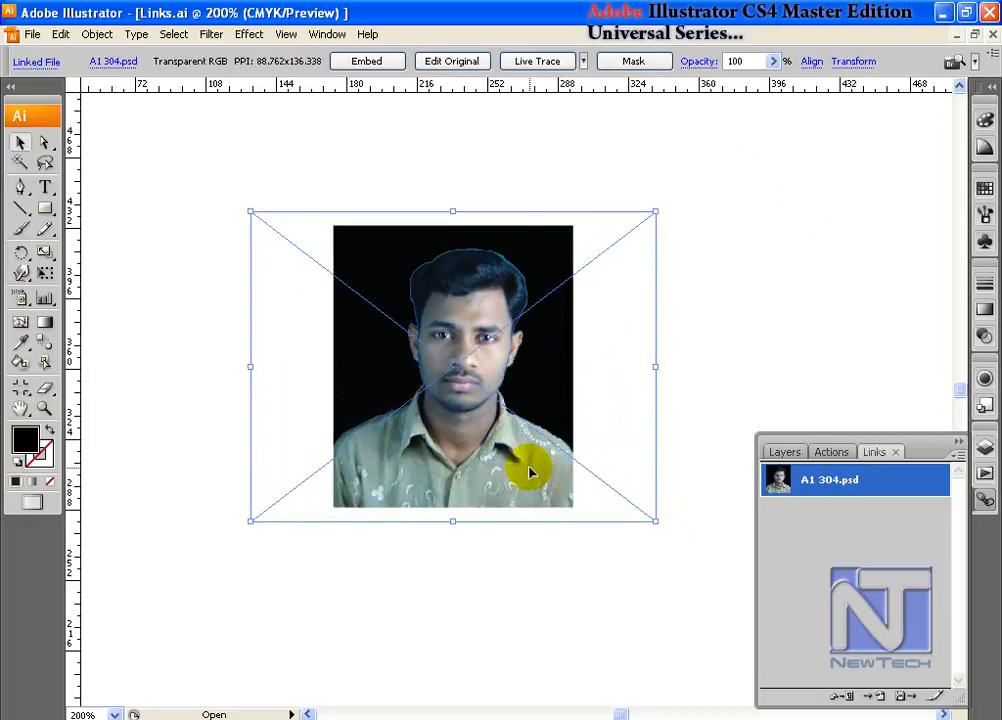